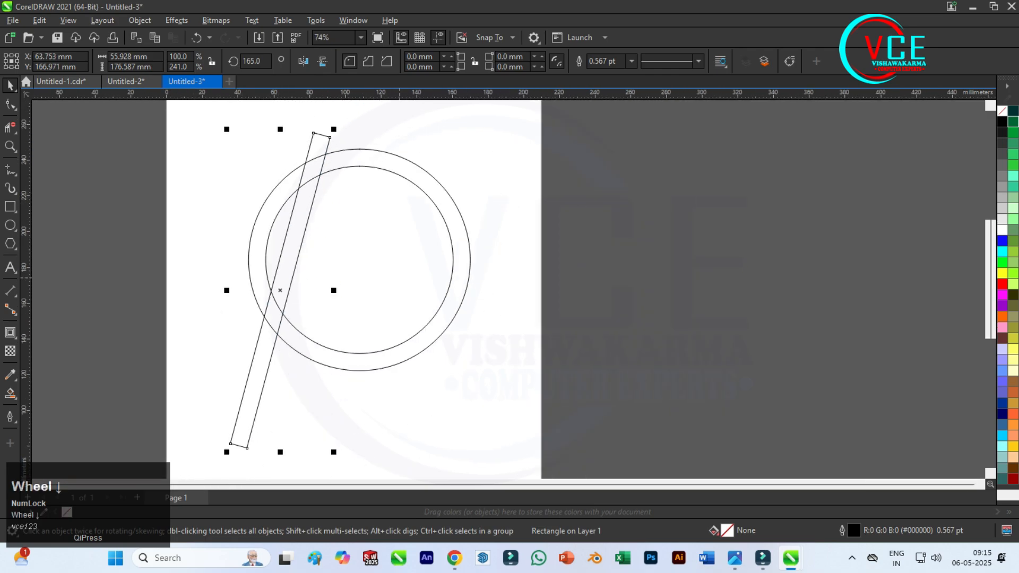
Copy the slanted bar a short distance to its right and repeat the duplication three times, making five bars across the circles.
key("F10")
left_click(288, 225)
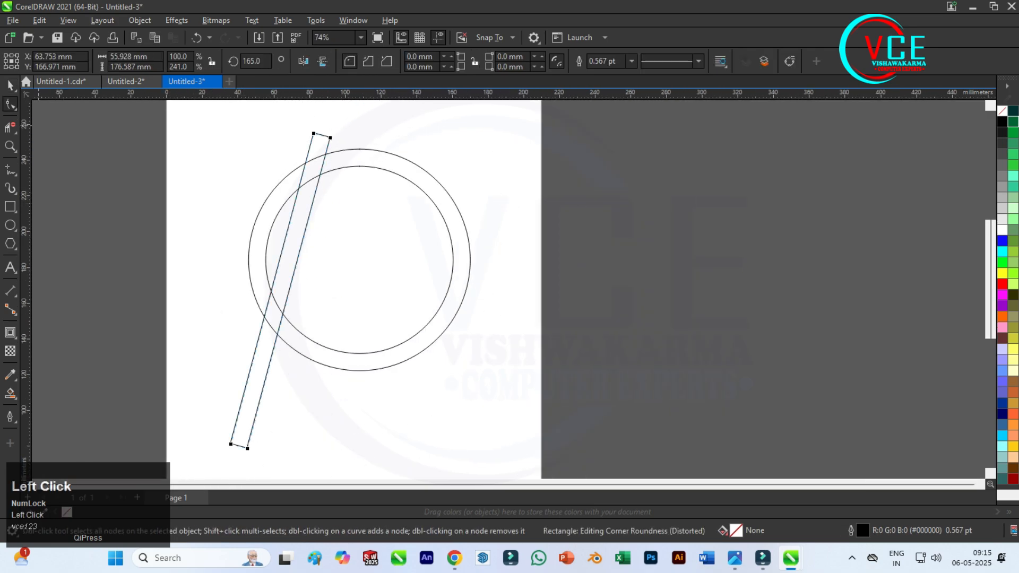
scroll(303, 217, "up", 2)
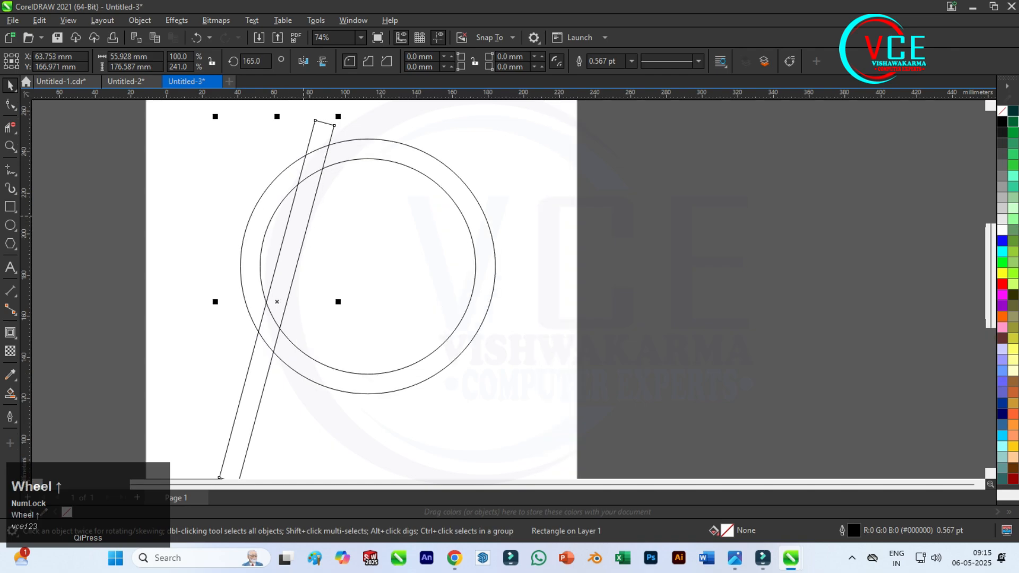
left_click_drag(277, 227, 332, 220)
right_click(332, 221)
key("ctrl+d")
key("ctrl+d")
key("ctrl+d")
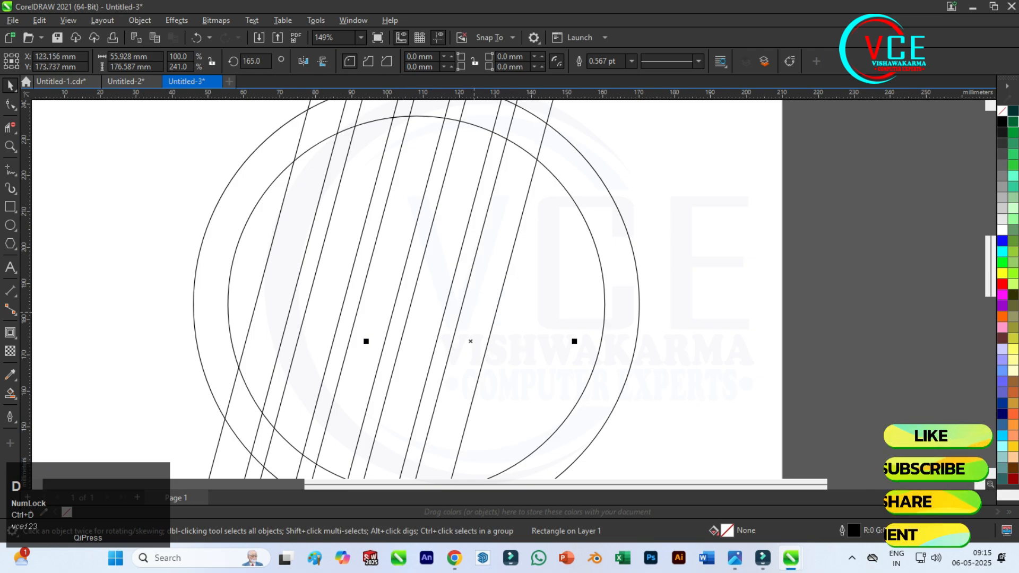
Nudge the rightmost slanted bar about 10 mm to the right and deselect it.
key("Right")
key("Right")
key("Right")
key("Right")
key("Right")
key("Right")
key("Right")
key("Right")
key("Right")
key("Right")
key("Right")
key("Right")
key("Right")
key("Right")
key("Right")
key("Right")
key("Right")
key("Right")
key("Right")
key("Right")
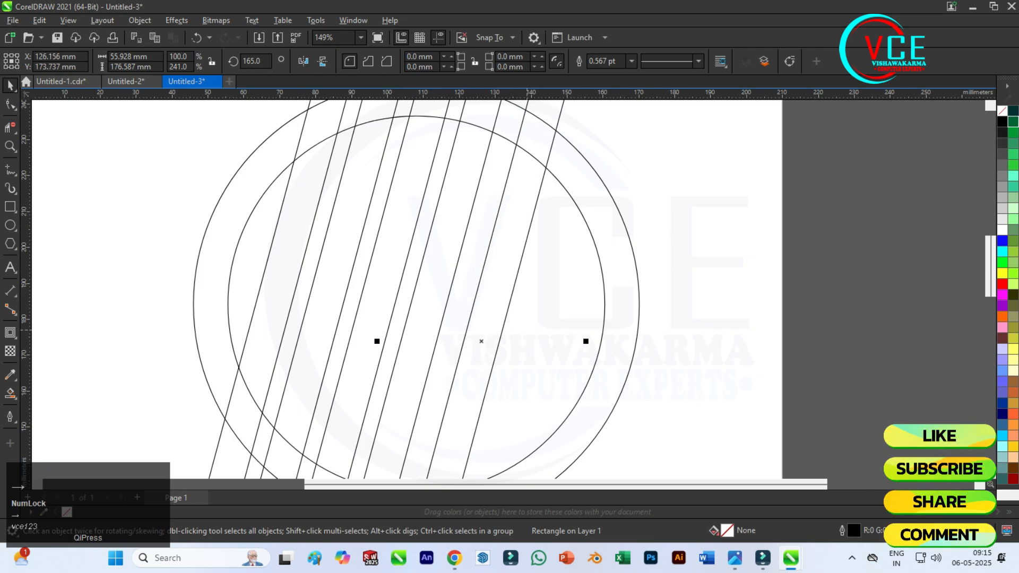
key("Right")
key("Right")
key("Right")
key("Right")
key("Right")
key("Right")
key("Right")
key("Right")
key("Right")
key("Right")
key("Right")
key("Right")
key("Right")
key("Right")
key("Right")
key("Right")
key("Right")
key("Right")
key("Right")
key("Right")
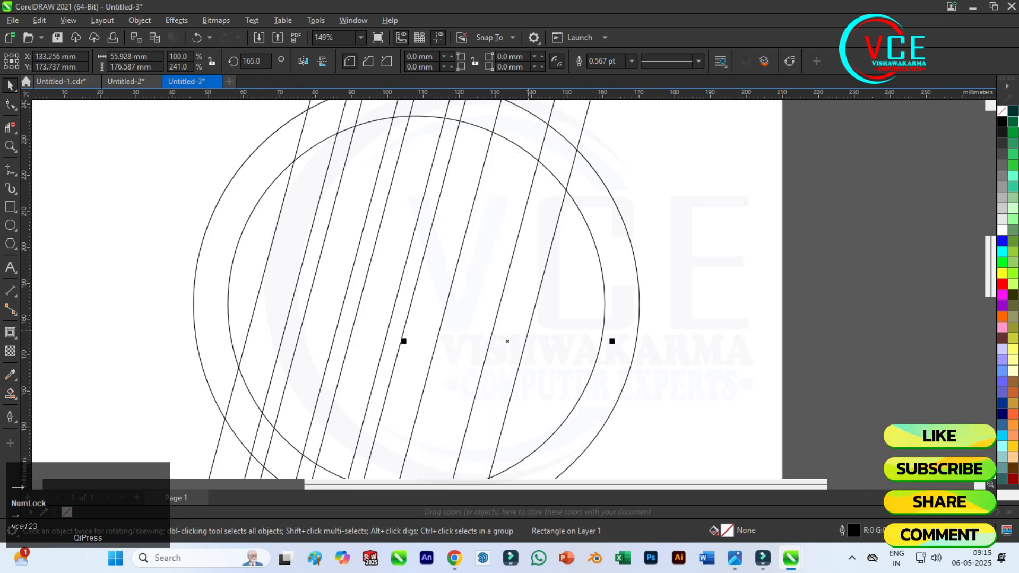
scroll(391, 269, "down", 2)
left_click(522, 172)
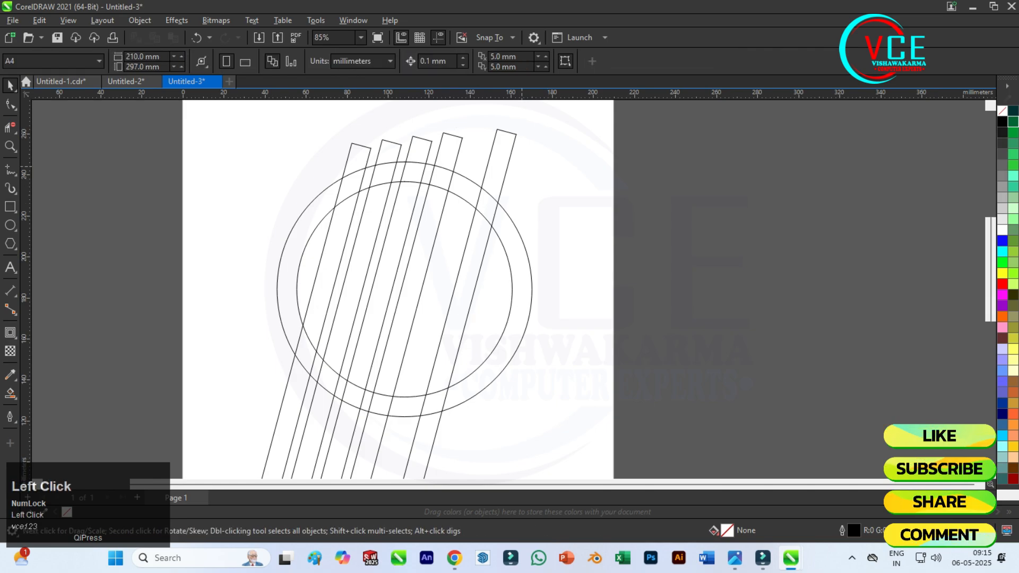
Copy the rightmost slanted bar, set the copy's rotation to 90°, and place it horizontally across the lower half of the circles.
left_click_drag(508, 162, 619, 195)
right_click(619, 196)
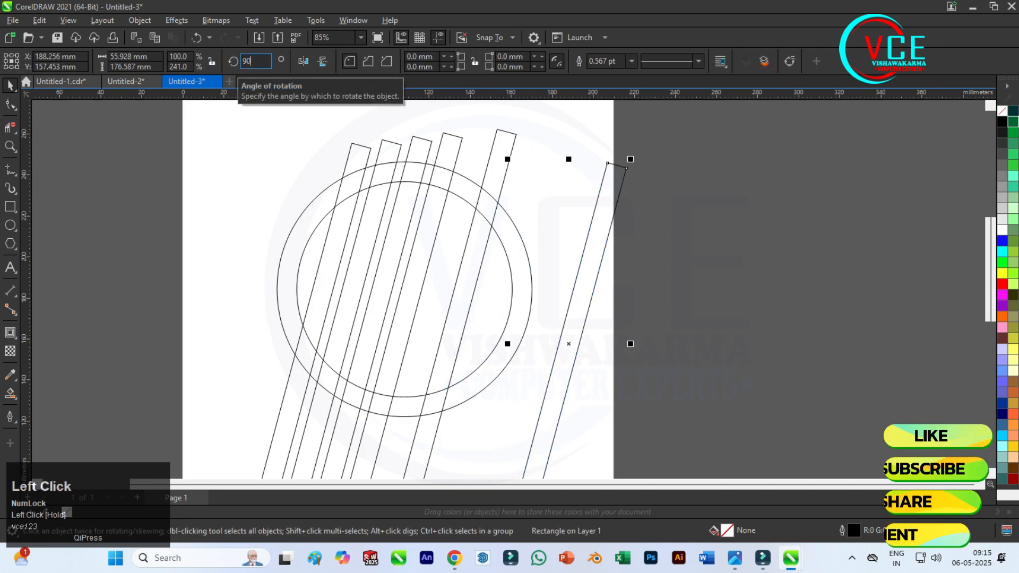
key("Return")
scroll(424, 287, "up", 1)
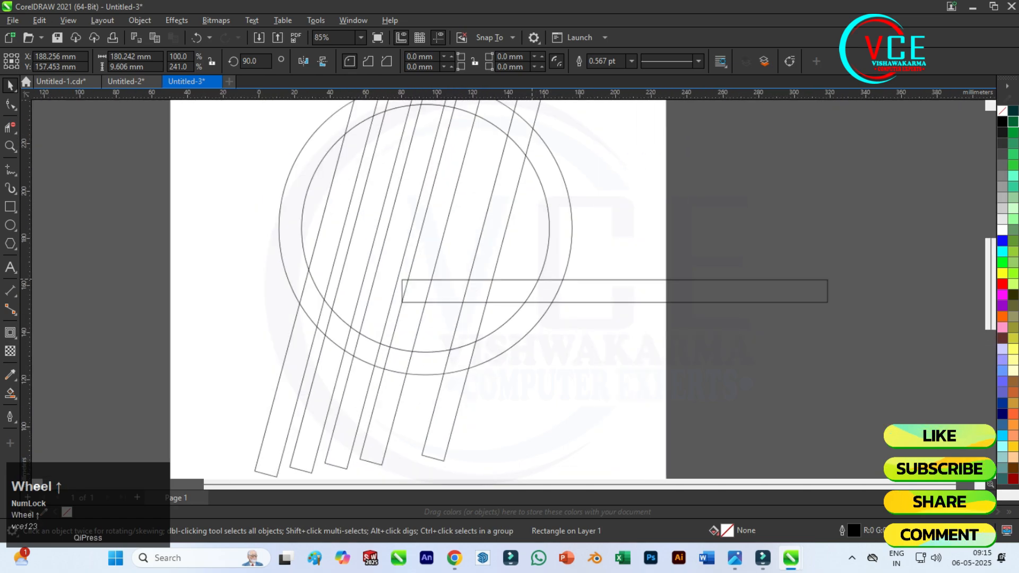
scroll(530, 276, "up", 1)
left_click_drag(627, 293, 416, 280)
scroll(416, 280, "down", 2)
scroll(458, 226, "up", 2)
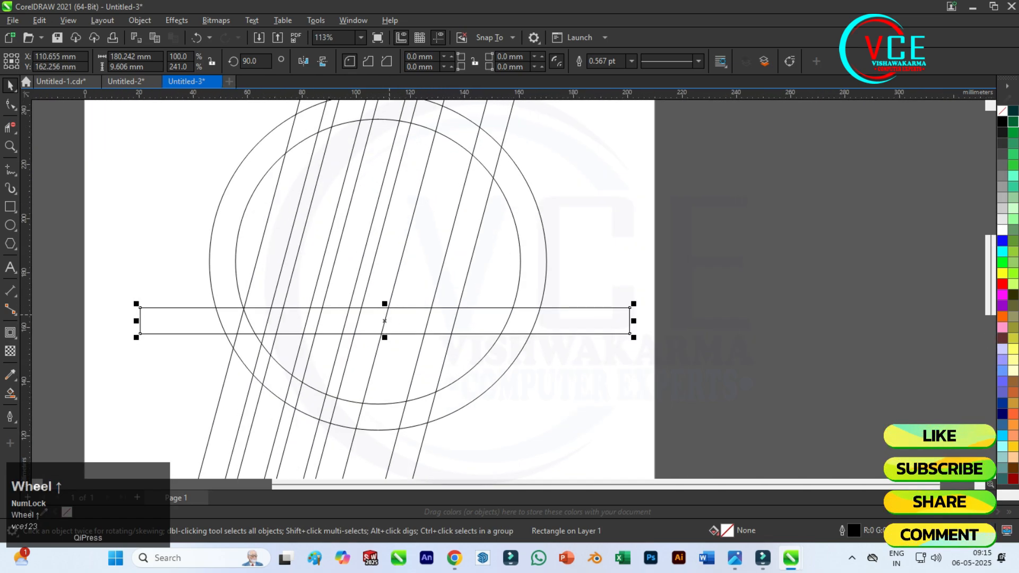
Copy the horizontal bar upward three times, placing one copy just above it and two across the upper part of the circles.
left_click_drag(384, 320, 376, 181)
right_click(385, 272)
right_click(376, 181)
scroll(395, 329, "up", 3)
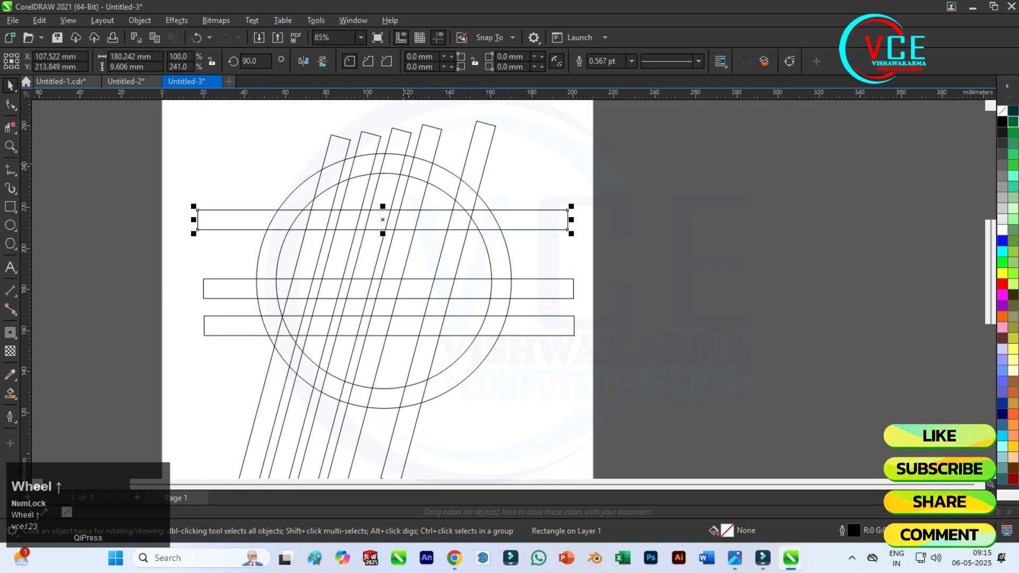
left_click_drag(403, 219, 393, 193)
right_click(394, 193)
left_click(393, 192)
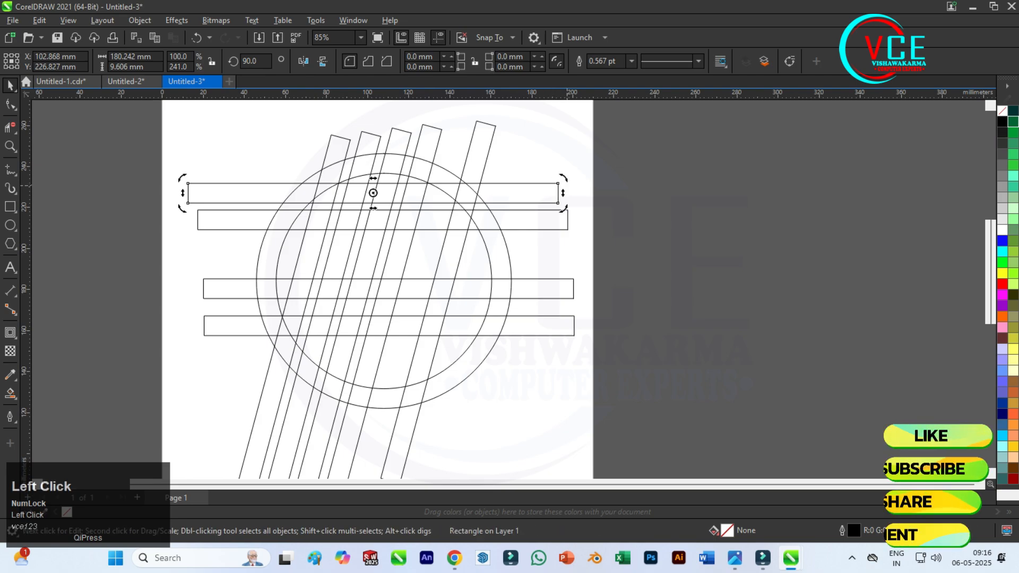
left_click_drag(564, 208, 562, 171)
key("ctrl+z")
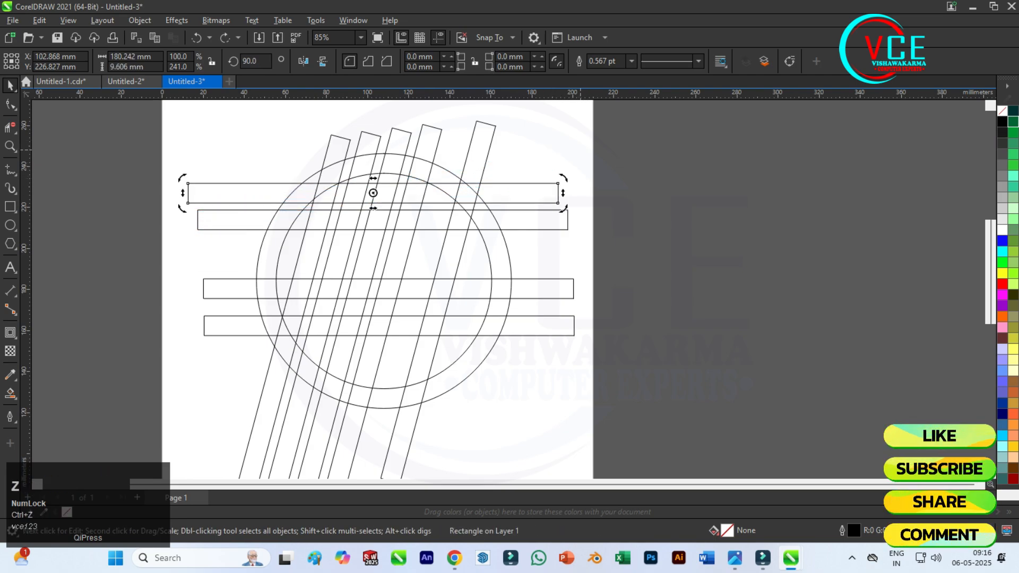
Shorten the topmost horizontal bar to about 151 mm and nudge it right so it sits centred over the circles.
left_click(373, 193)
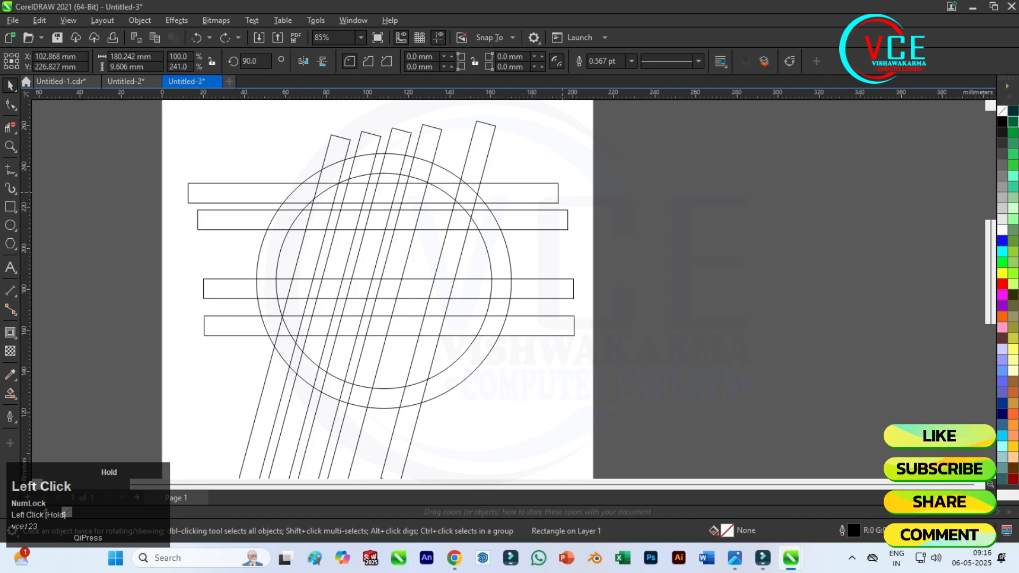
left_click_drag(563, 193, 529, 193)
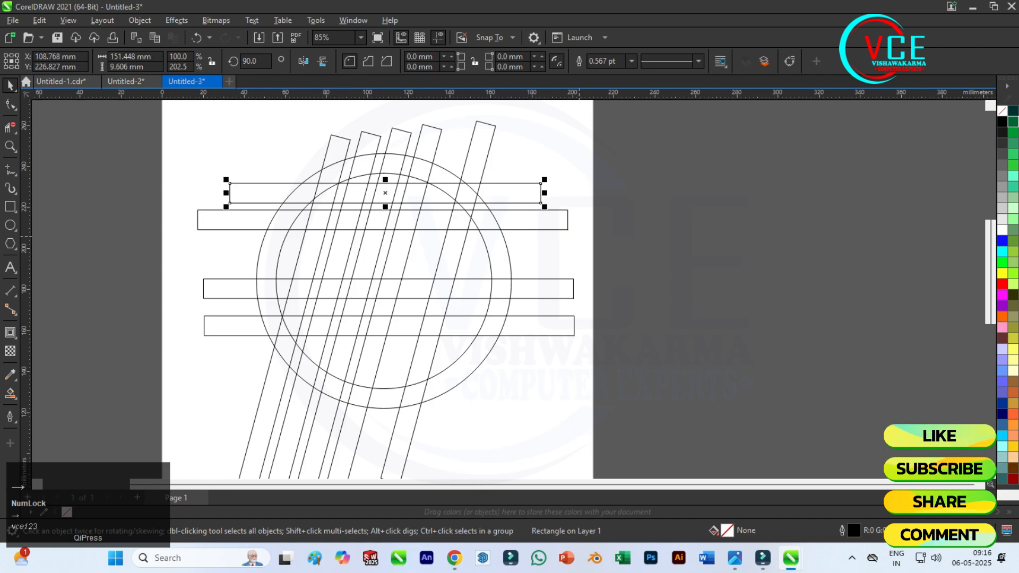
key("Right")
key("Right")
key("Right")
key("Right")
Rotate the topmost horizontal bar counterclockwise to an angle of about 97.7° so its right end rises.
left_click(536, 183)
left_click_drag(546, 178, 540, 159)
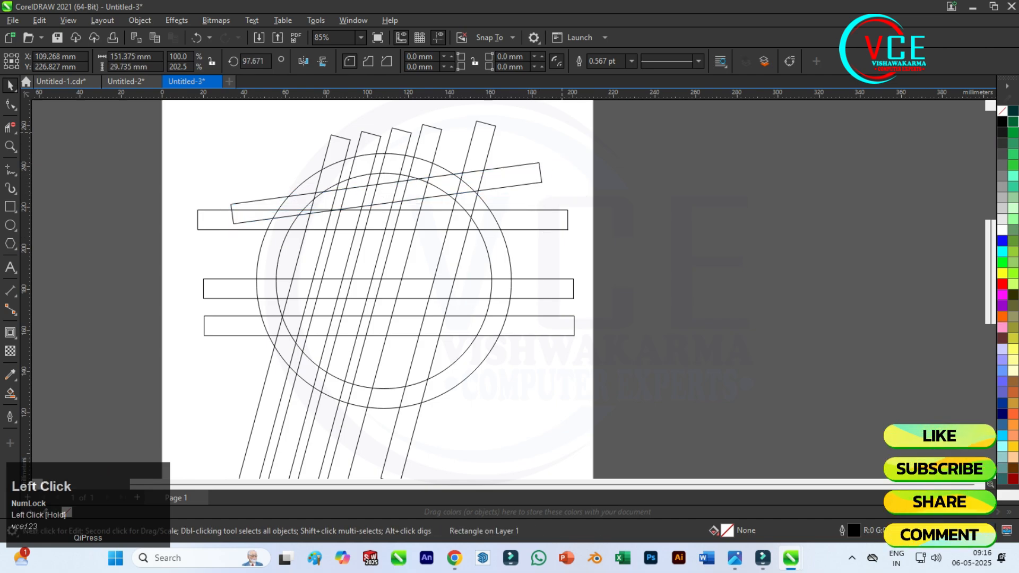
scroll(388, 170, "down", 1)
Shorten the horizontal bar just below the tilted one from both ends into a rectangle about 39 mm wide inside the circle.
key("F10")
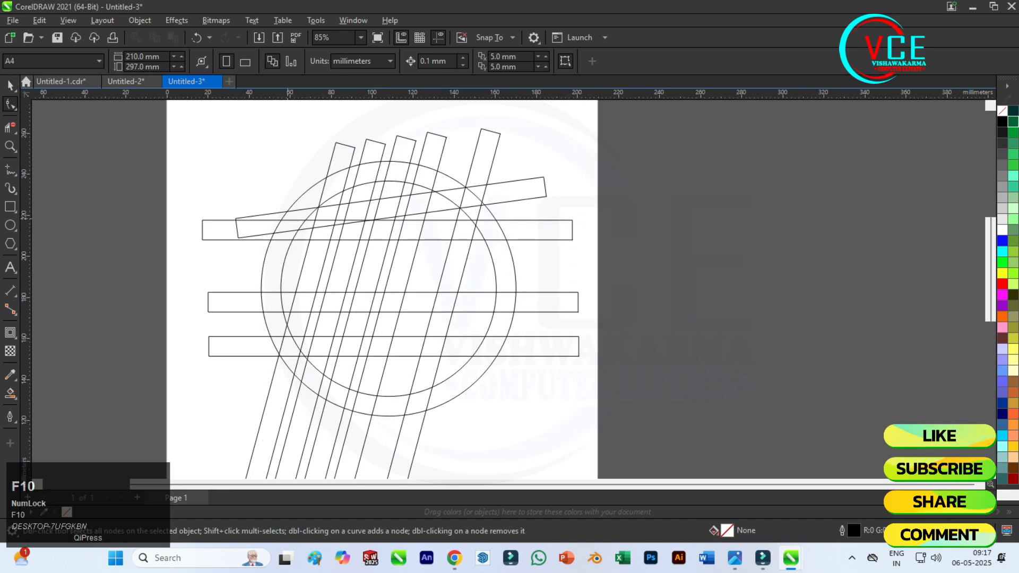
scroll(349, 191, "up", 4)
left_click(485, 248)
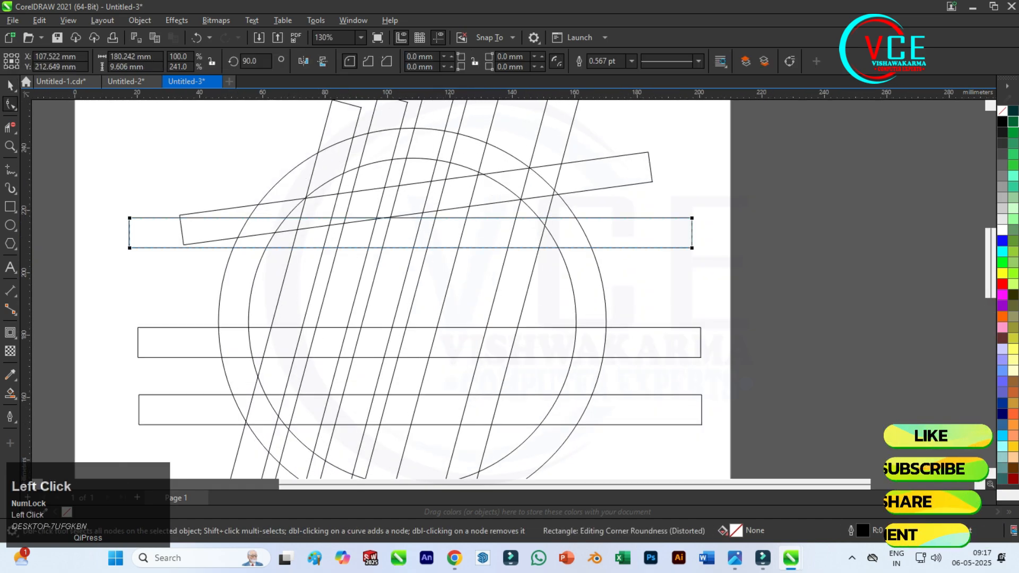
left_click_drag(126, 233, 425, 255)
scroll(665, 226, "up", 2)
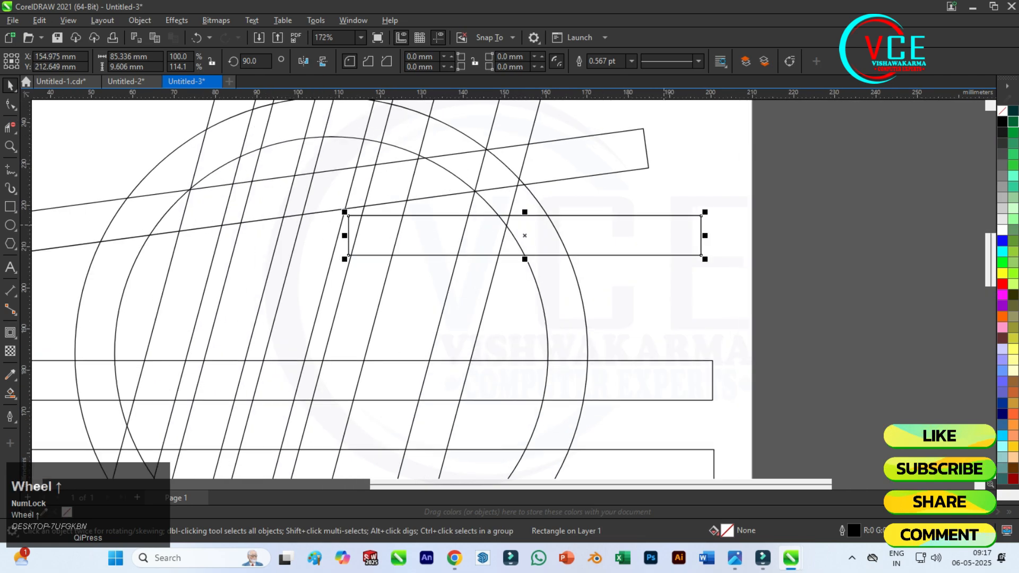
left_click_drag(702, 235, 559, 233)
key("ctrl+z")
left_click_drag(702, 235, 509, 236)
scroll(499, 230, "down", 2)
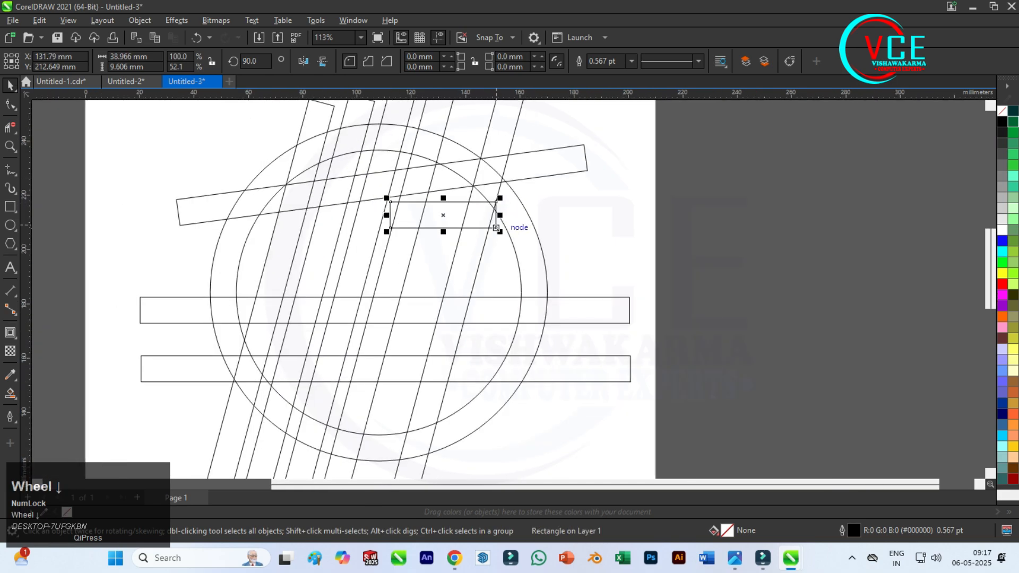
Nudge the rightmost slanted bar about 3 mm to the left, against the short rectangle's right end.
left_click(481, 258)
key("Left")
key("Left")
key("Left")
key("Left")
key("Left")
key("Left")
key("Left")
key("Left")
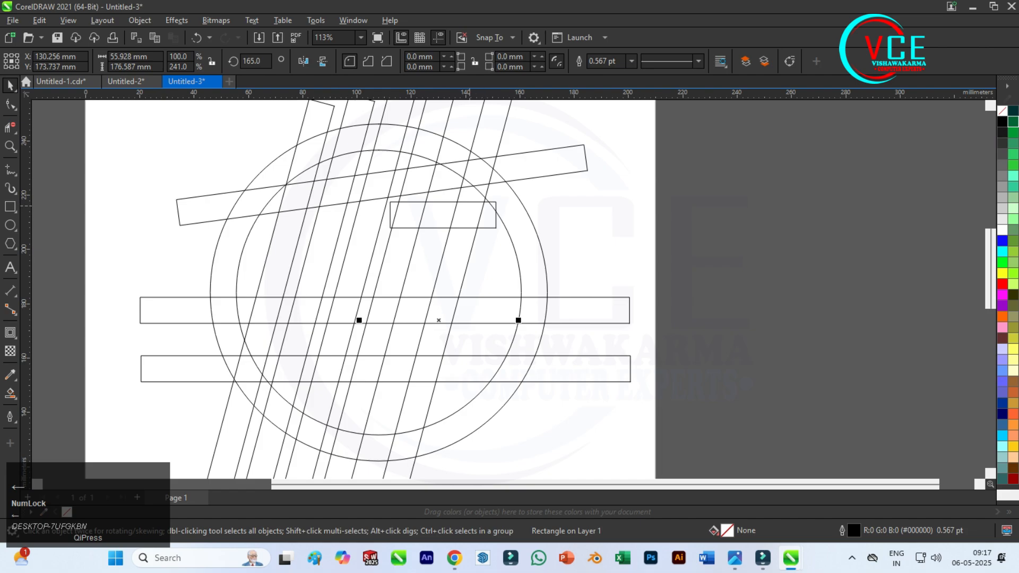
scroll(464, 206, "up", 4)
scroll(423, 183, "down", 5)
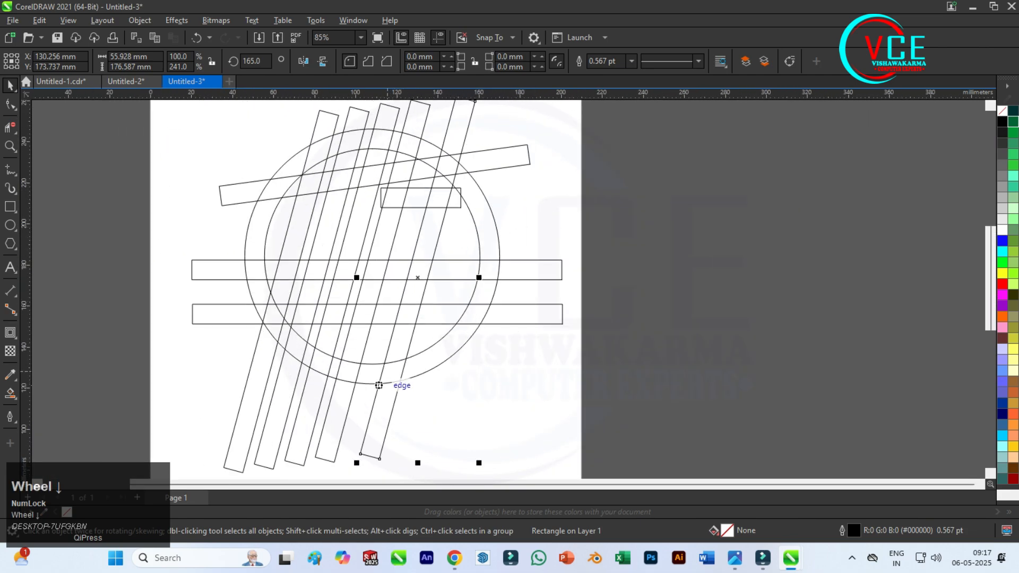
Make a horizontally mirrored copy of the rightmost slanted bar and move it so the two cross at the original's lower end.
left_click(396, 401)
left_click(395, 404)
left_click_drag(395, 404, 468, 405)
right_click(468, 405)
left_click(303, 61)
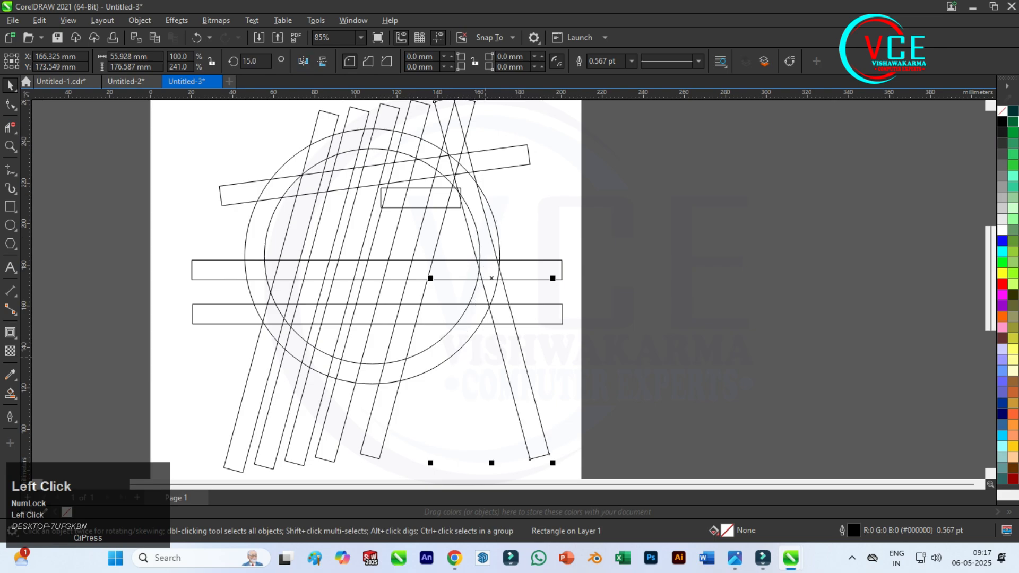
left_click_drag(508, 375, 359, 429)
scroll(419, 377, "up", 3)
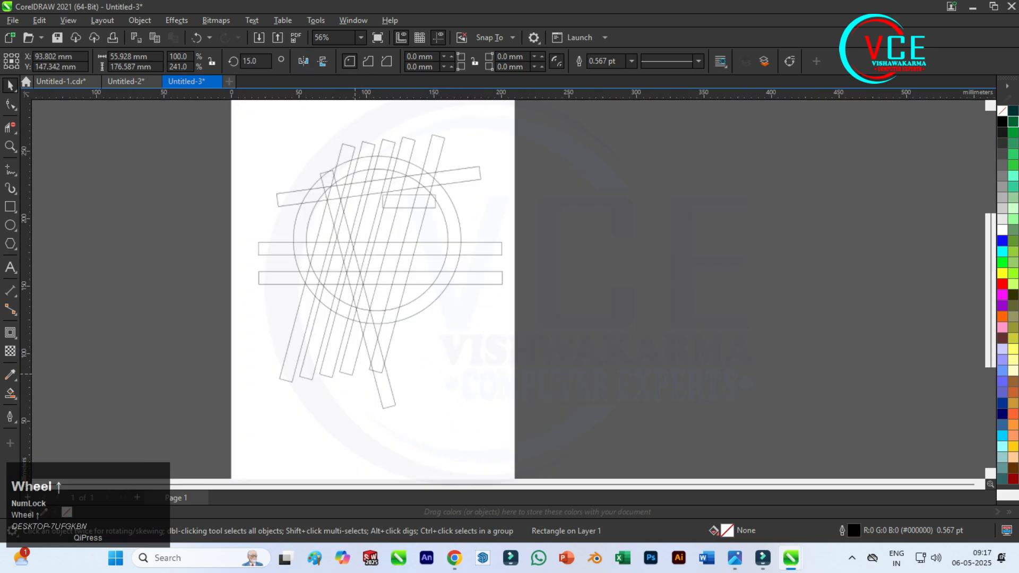
Draw a horizontal line about 9.9 mm long between the two outer intersections of the crossing bars below the circles.
left_click(10, 170)
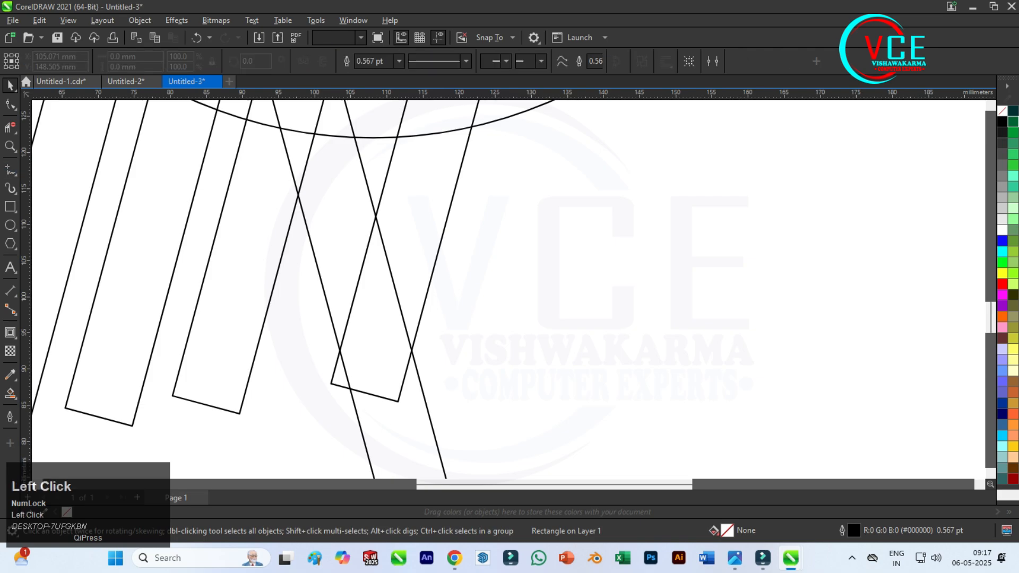
left_click(341, 350)
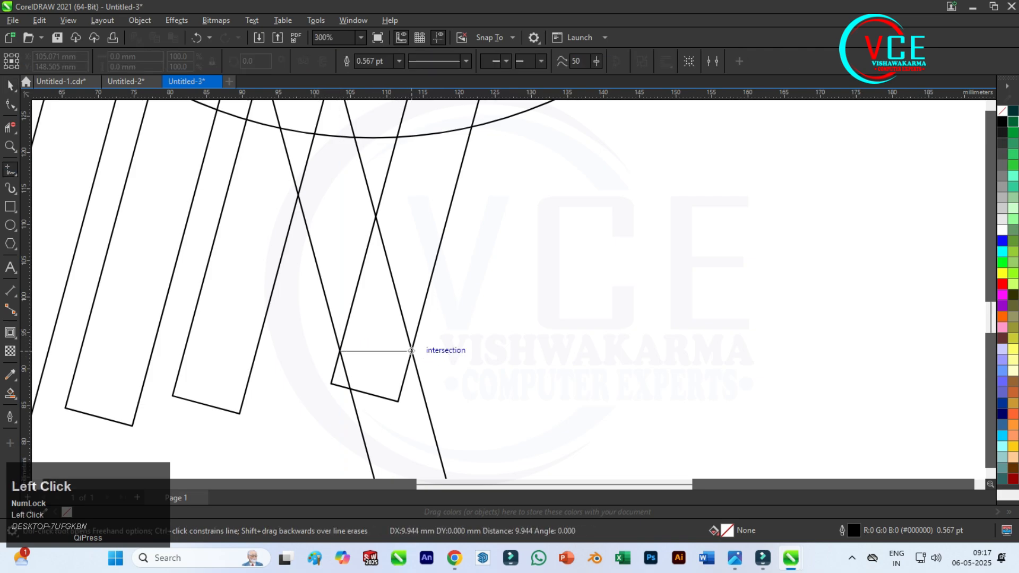
scroll(425, 366, "down", 3)
scroll(467, 212, "down", 1)
scroll(473, 213, "up", 1)
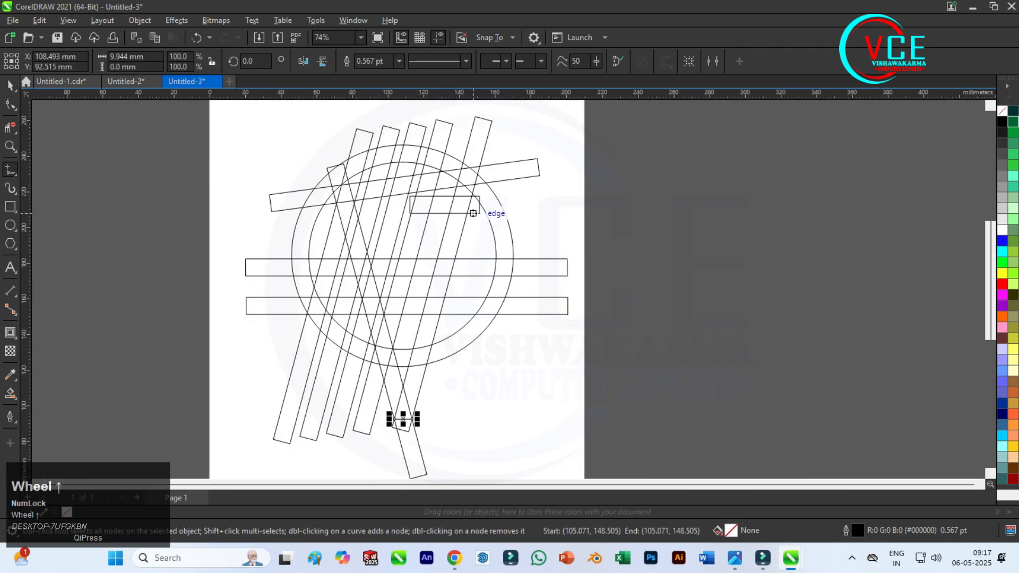
Activate the Smart Fill tool and set its fill colour to pure red (#FF0000).
left_click(10, 85)
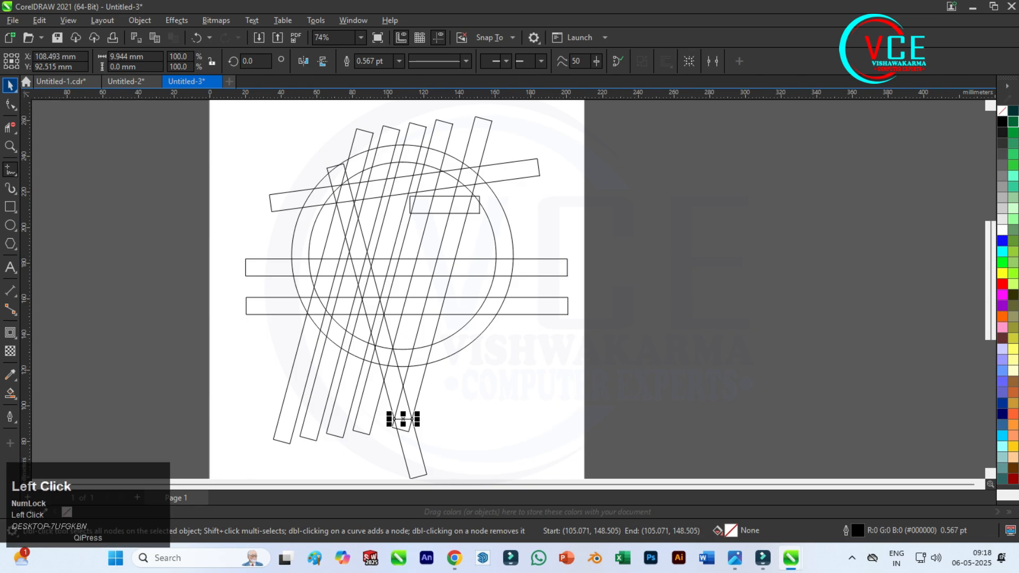
left_click(10, 393)
left_click(53, 407)
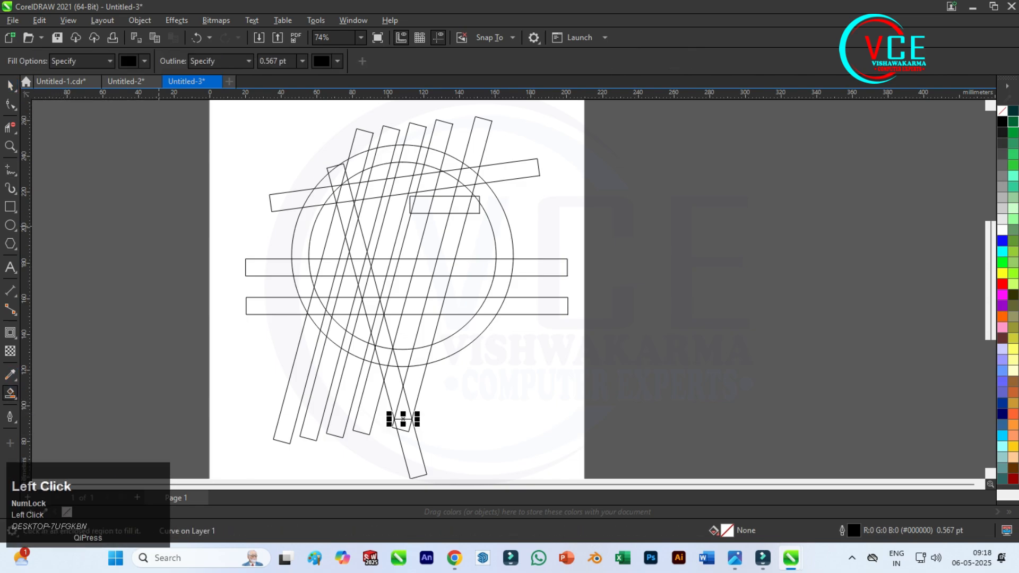
left_click(144, 61)
left_click(210, 121)
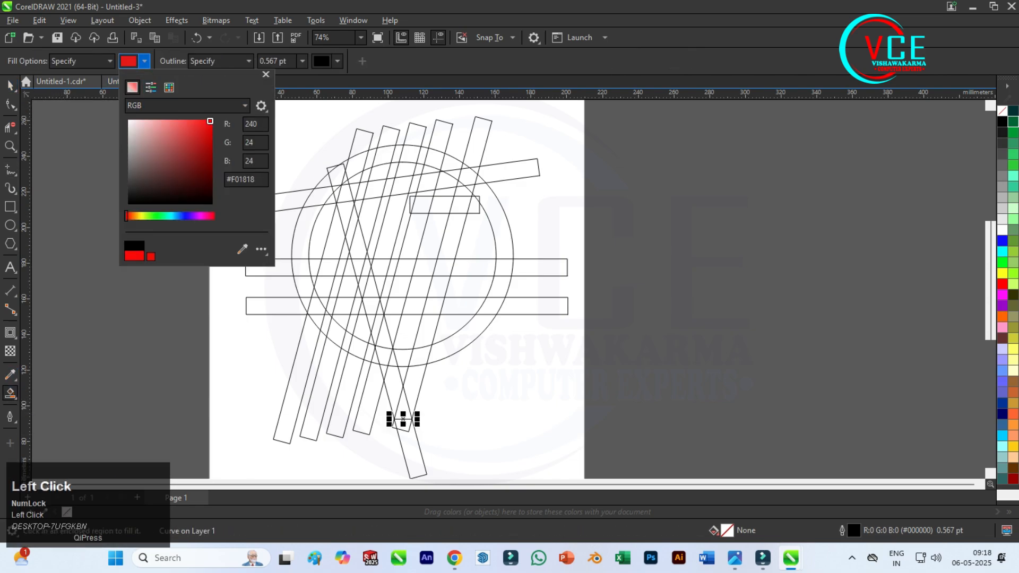
left_click(403, 419)
scroll(396, 416, "up", 3)
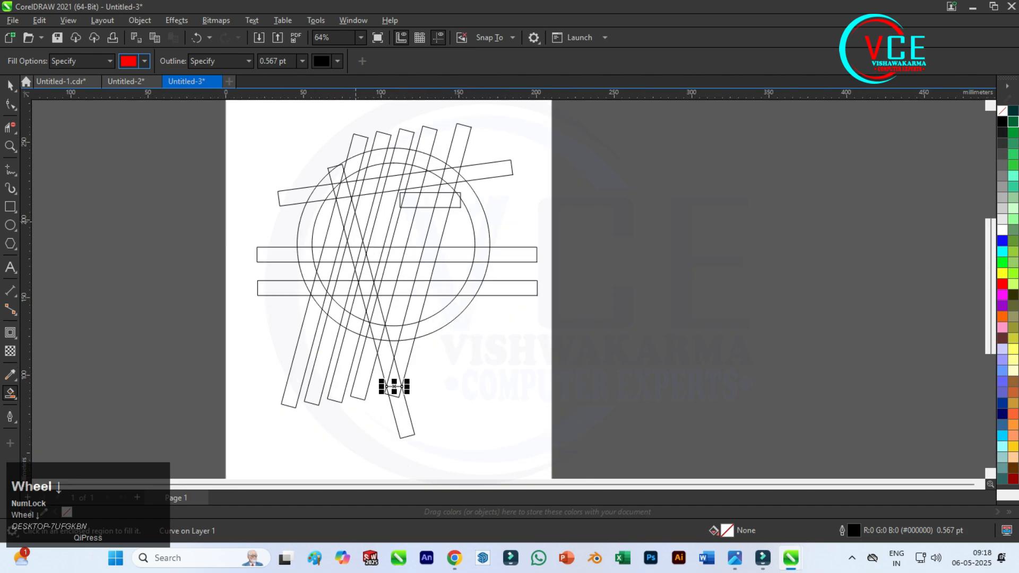
scroll(398, 416, "down", 2)
scroll(398, 416, "up", 3)
scroll(398, 417, "down", 3)
scroll(398, 417, "up", 2)
scroll(426, 116, "up", 2)
left_click(426, 126)
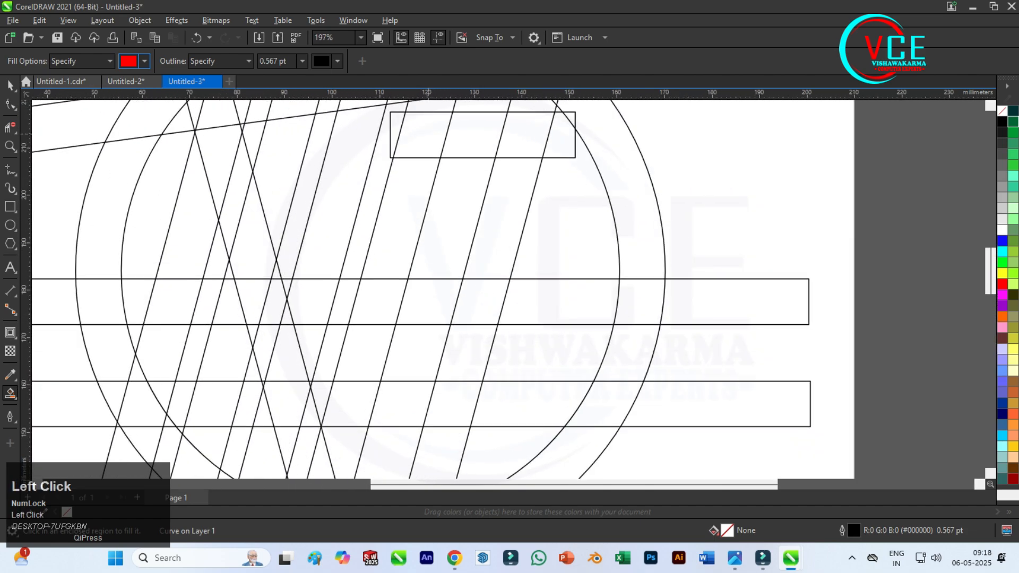
left_click(417, 186)
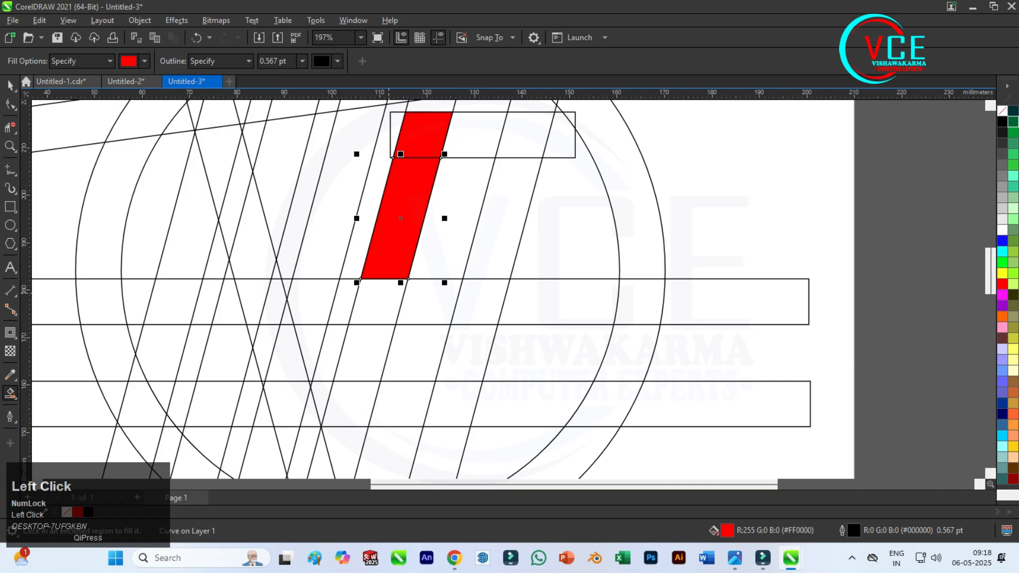
scroll(440, 302, "down", 1)
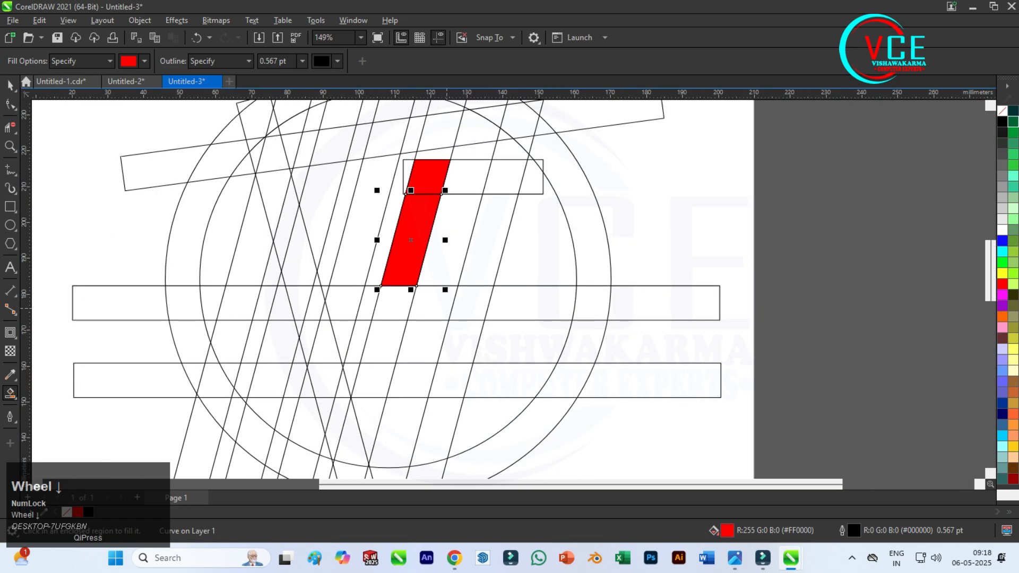
key("ctrl+z")
key("ctrl+z")
Smart-fill the two slanted segments below the short rectangle and the three bar segments joining them in red, forming a U shape.
left_click(411, 240)
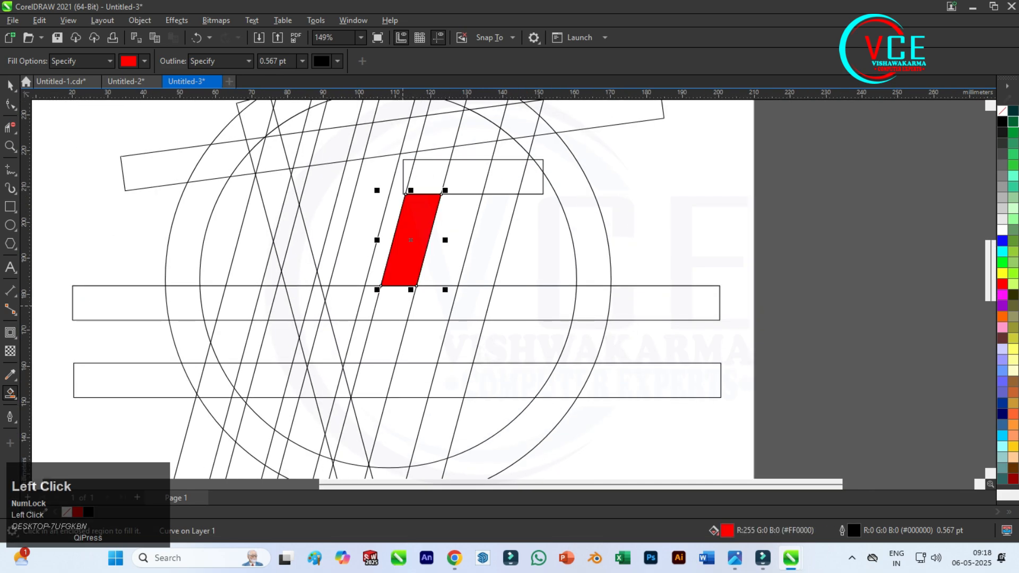
left_click(398, 302)
left_click(432, 302)
left_click(468, 303)
left_click(504, 202)
scroll(515, 193, "down", 2)
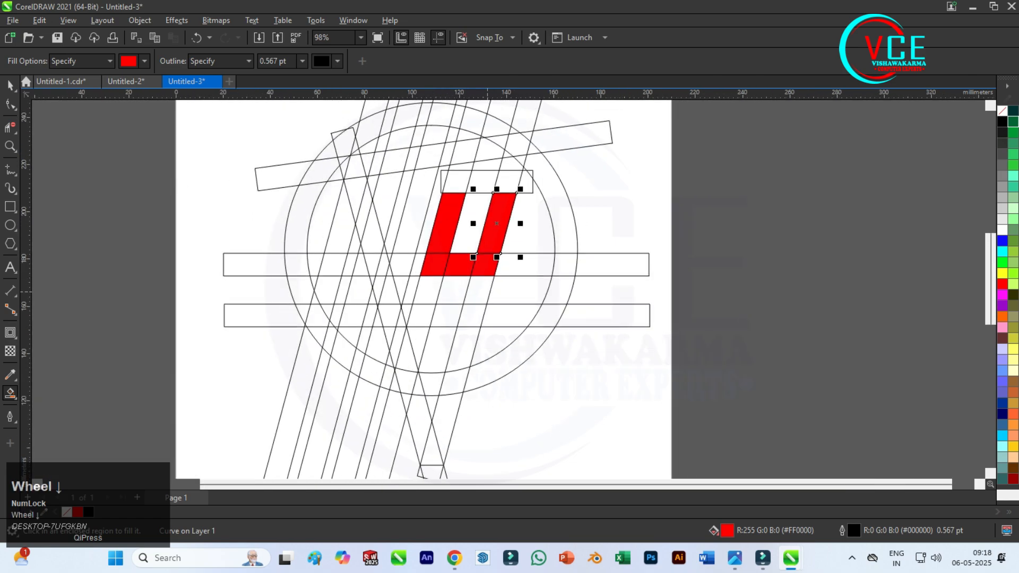
Smart-fill the rightmost slanted bar in red from the upper horizontal bar down to the inner circle.
scroll(487, 292, "up", 2)
left_click(492, 245)
left_click(479, 295)
left_click(463, 365)
scroll(466, 368, "down", 2)
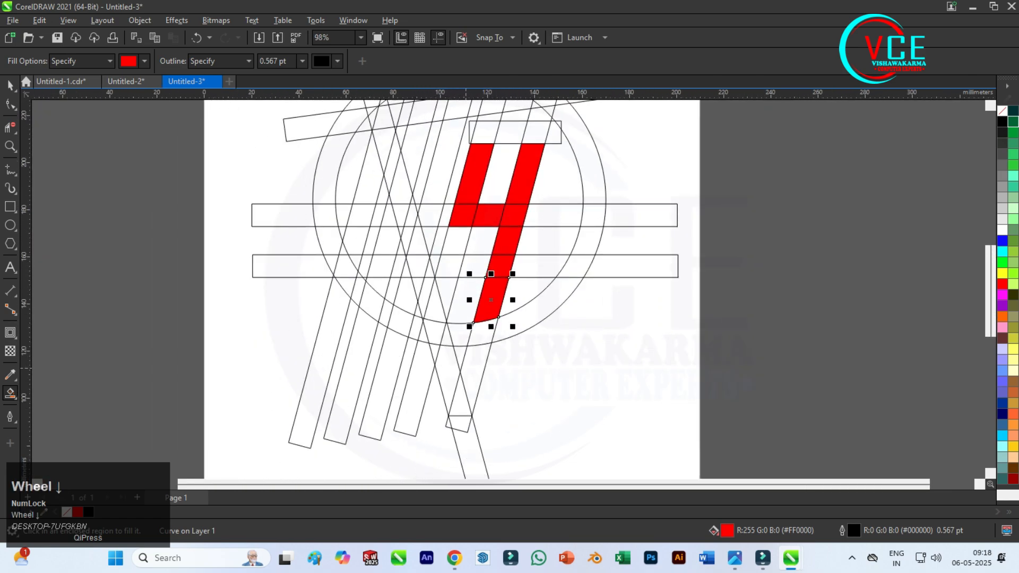
scroll(462, 390, "up", 4)
left_click(507, 249)
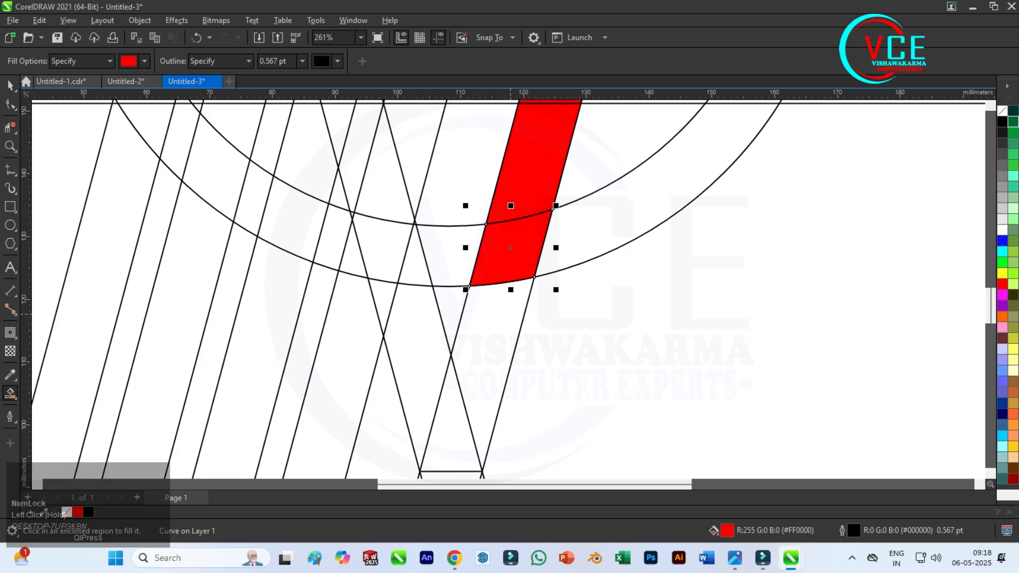
key("Delete")
Smart-fill the V-shaped regions below the outer circle in red, including the left arm's two pieces between the circles.
left_click(491, 345)
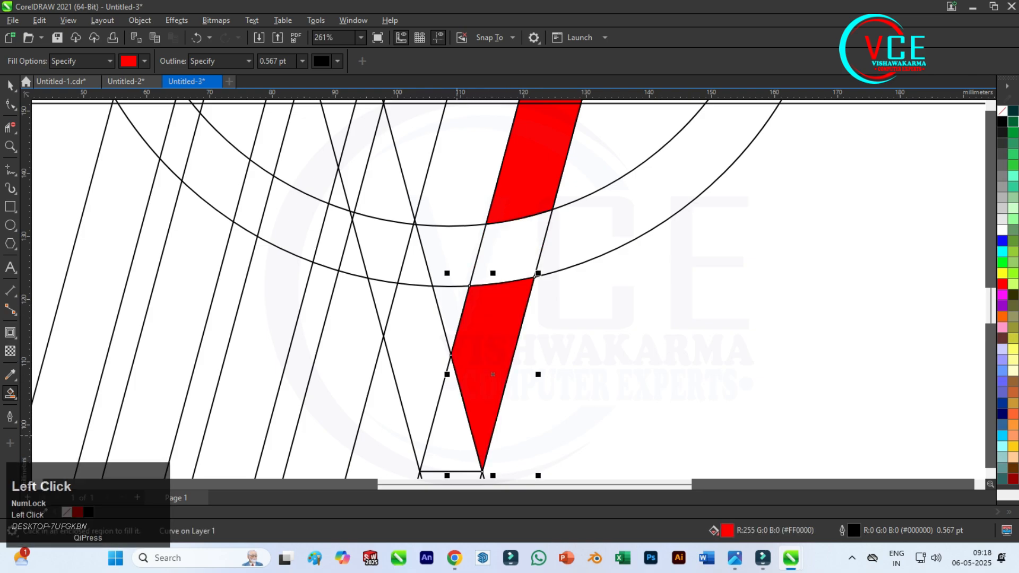
left_click(452, 435)
left_click(420, 382)
left_click(380, 298)
left_click(415, 255)
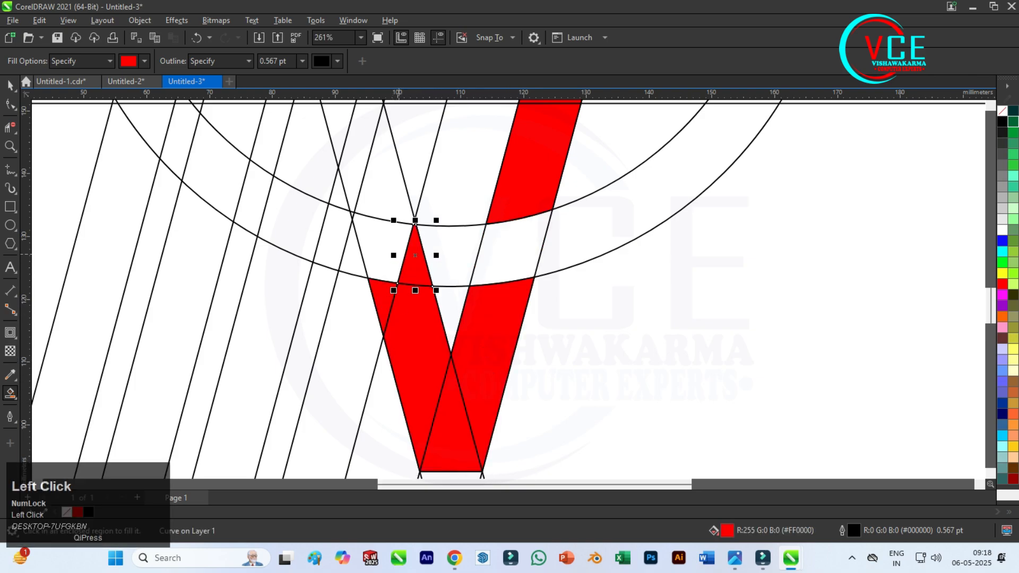
left_click(383, 252)
Smart-fill the V's left arm in red from the inner circle up into the lower horizontal bar.
scroll(445, 365, "down", 3)
scroll(434, 271, "up", 3)
left_click(403, 332)
left_click(375, 304)
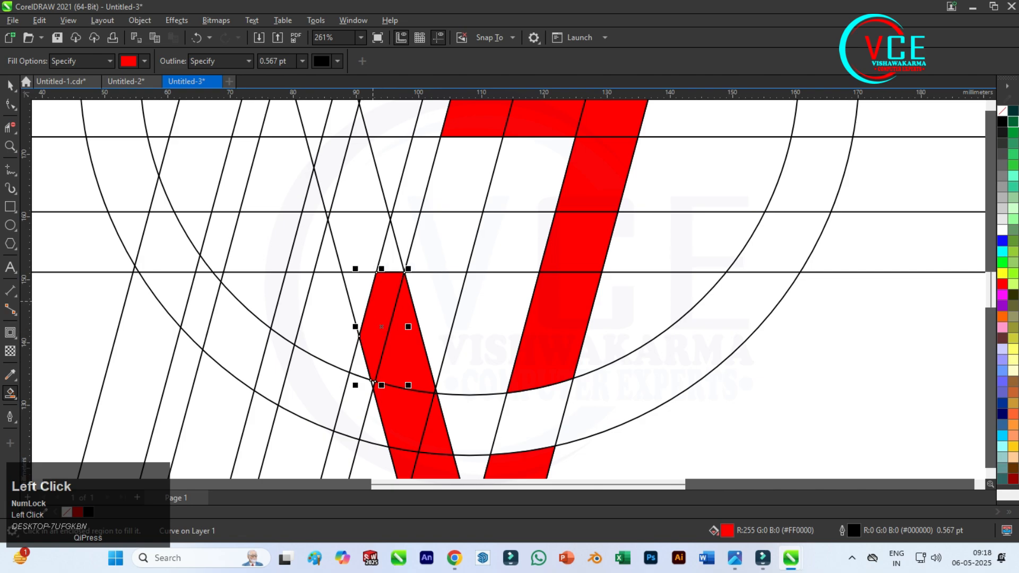
left_click(363, 300)
left_click(356, 241)
Smart-fill the lower horizontal bar's segments in red from the V's left arm across to the rightmost red slanted strip.
left_click(395, 260)
left_click(409, 220)
left_click(451, 242)
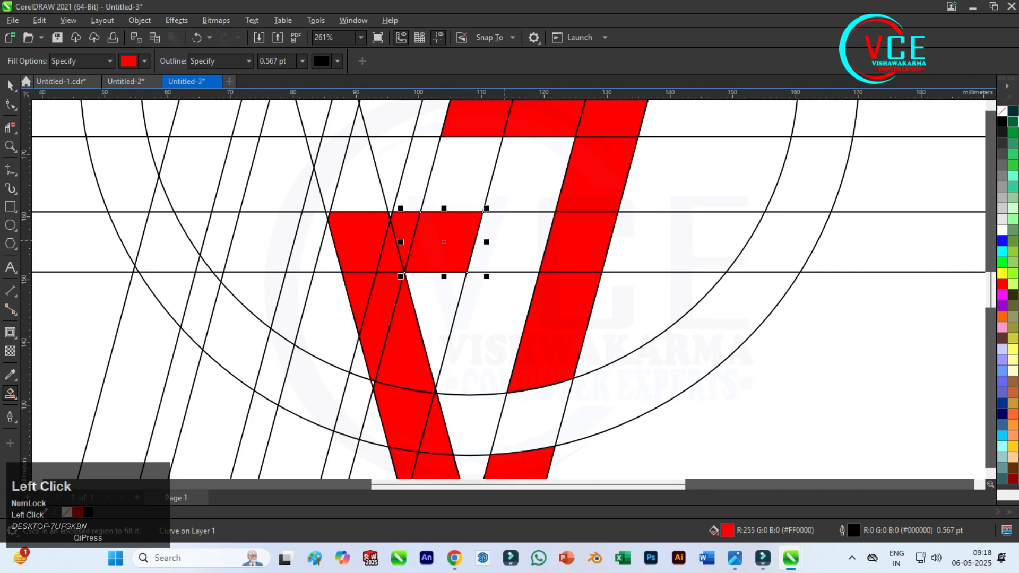
left_click(511, 242)
Narrow the lower horizontal arm's end segment to about 10.4 mm and skew it parallel to the slanted bars.
key("space")
scroll(619, 262, "up", 2)
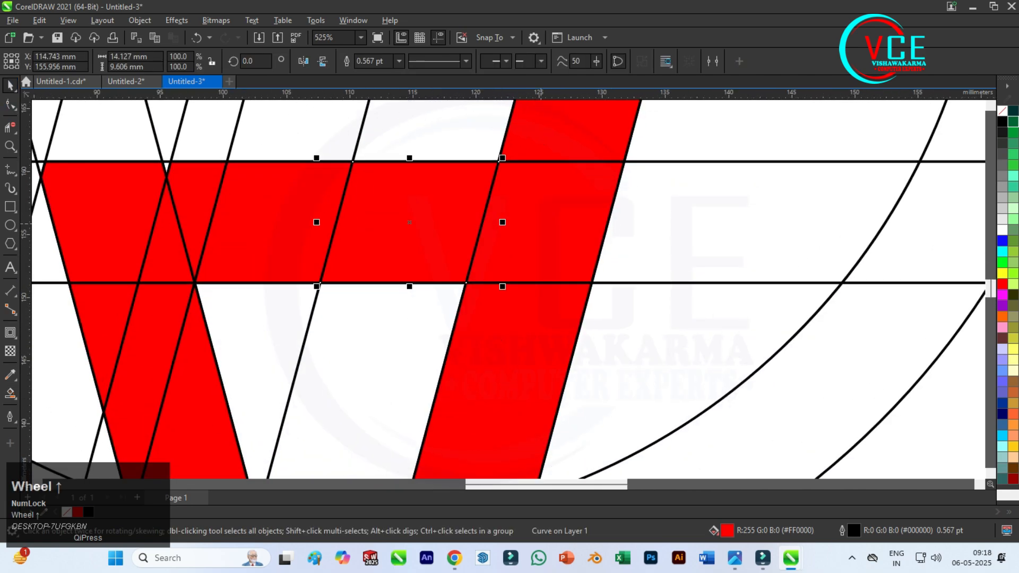
left_click_drag(502, 222, 454, 222)
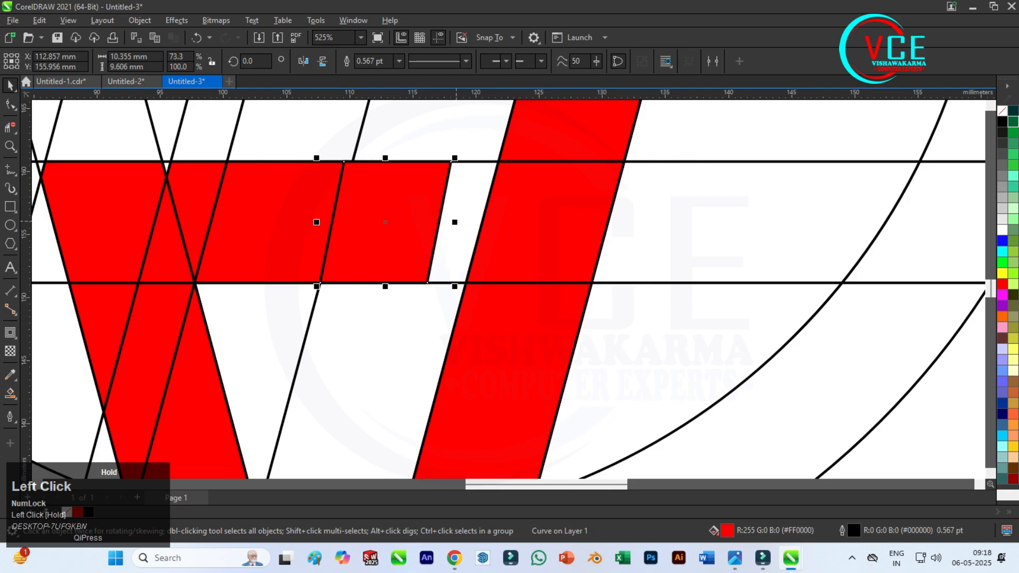
left_click_drag(386, 158, 399, 162)
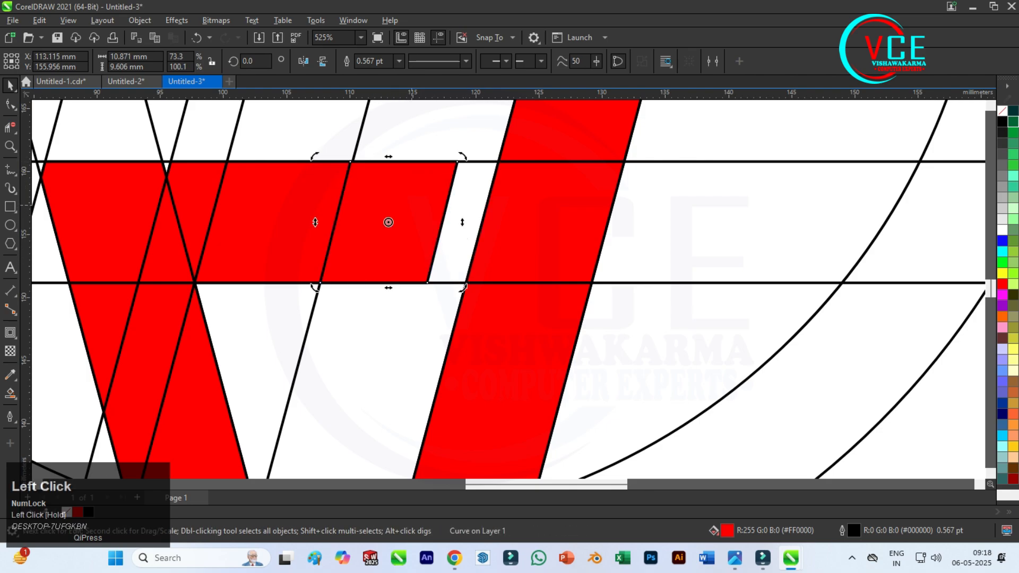
Smart-fill the slanted bar just left of the red 4-like shape, from the tilted bar down through the upper horizontal bar.
scroll(494, 340, "down", 4)
scroll(494, 340, "down", 2)
scroll(401, 225, "up", 4)
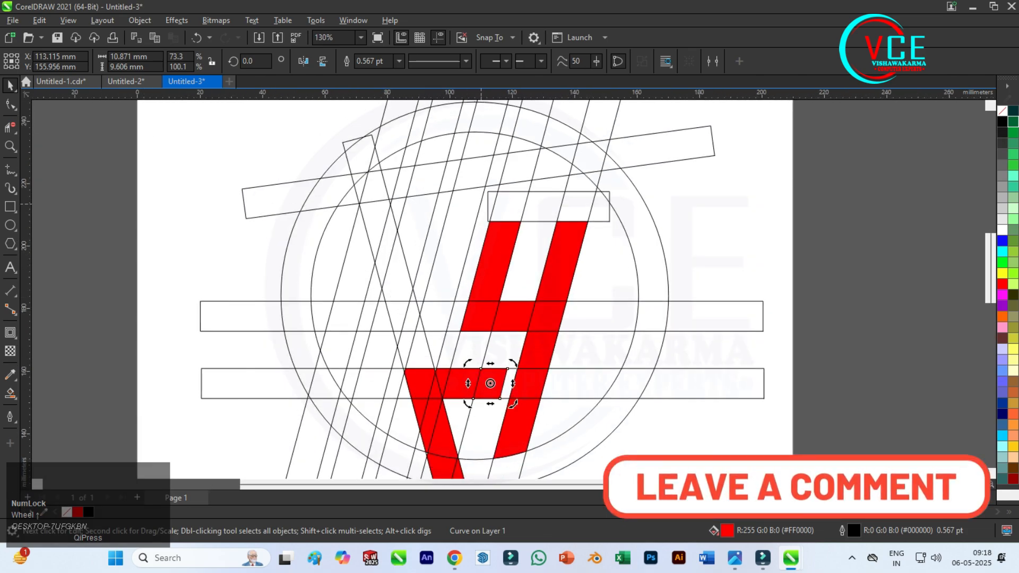
left_click(472, 237)
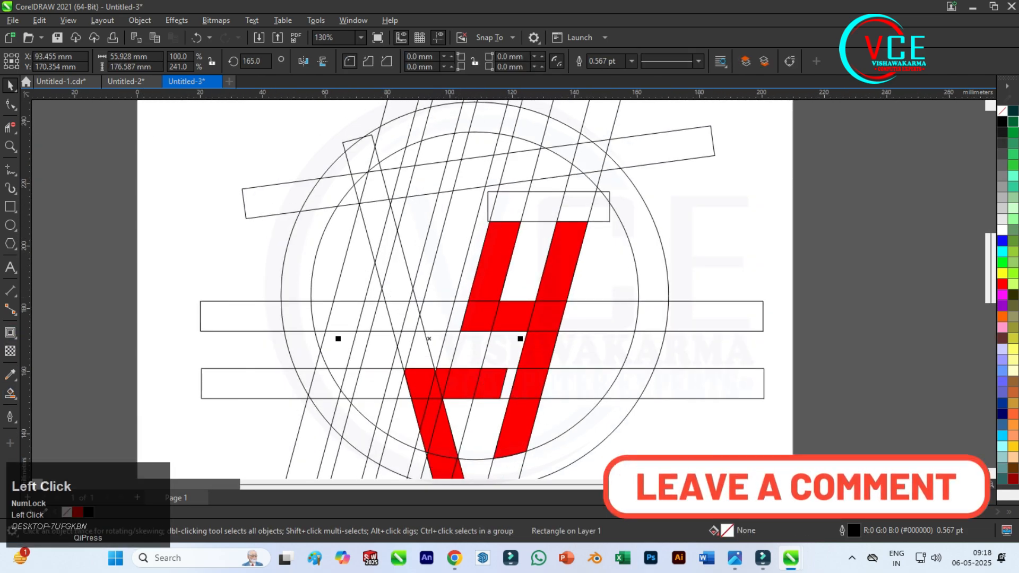
left_click(10, 392)
left_click(42, 408)
scroll(478, 266, "up", 1)
left_click(446, 239)
left_click(403, 340)
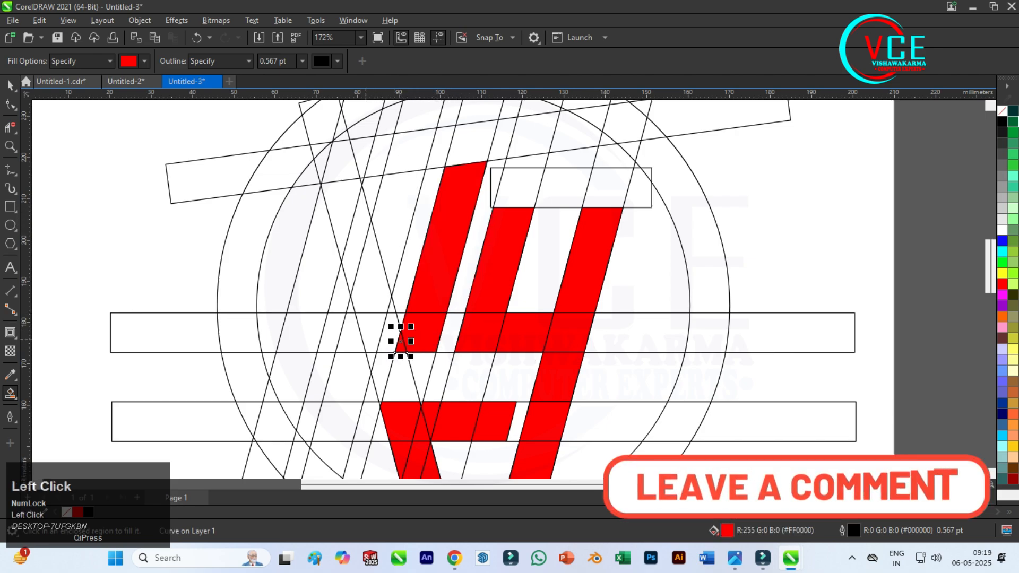
Smart-fill the next two slanted bars to the left between the tilted and upper horizontal bars, including the small corner piece.
left_click(353, 334)
left_click(366, 265)
left_click(398, 234)
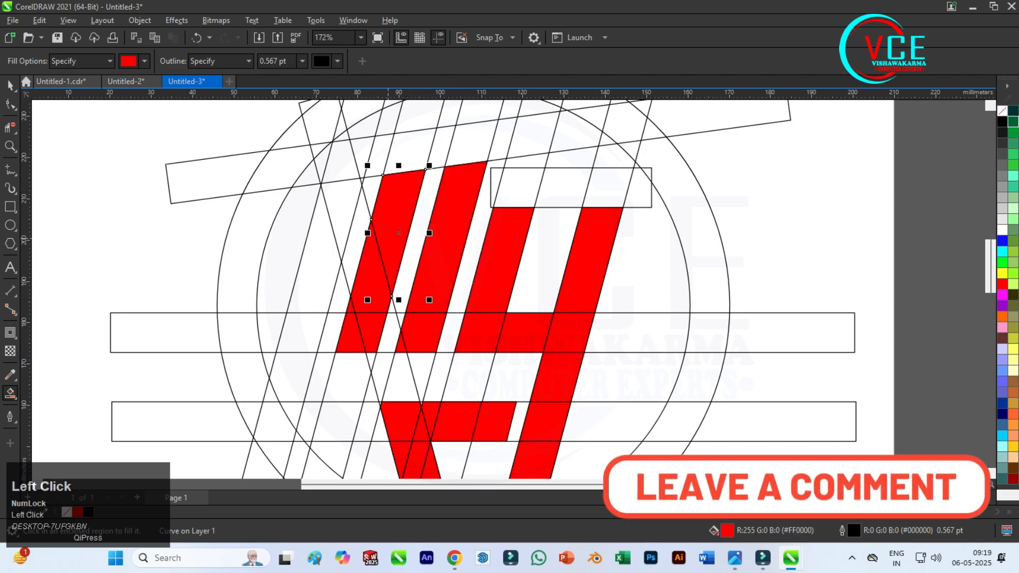
left_click(350, 223)
left_click(318, 250)
left_click(302, 332)
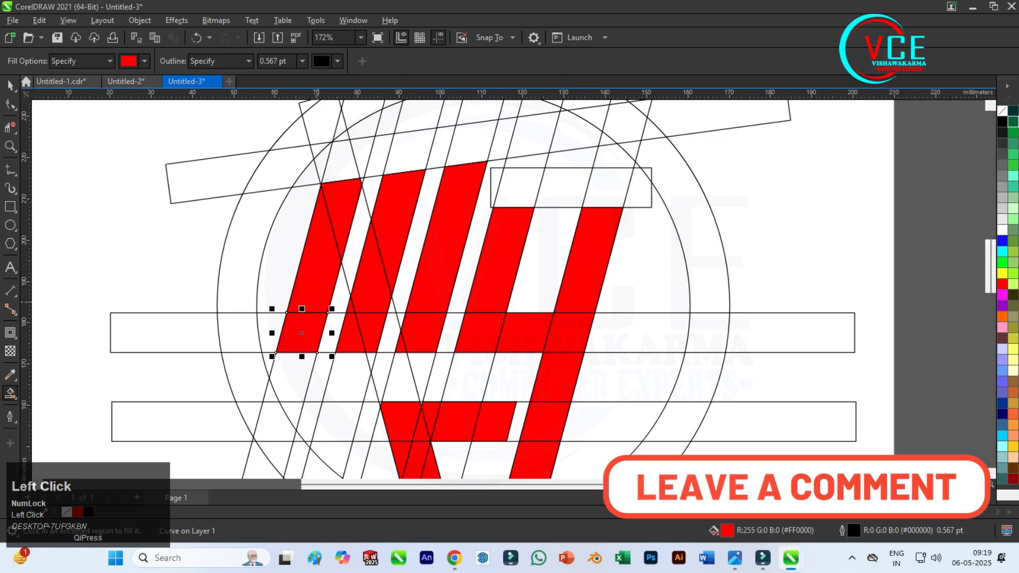
scroll(367, 157, "up", 2)
scroll(370, 204, "up", 2)
left_click(338, 214)
scroll(390, 208, "down", 6)
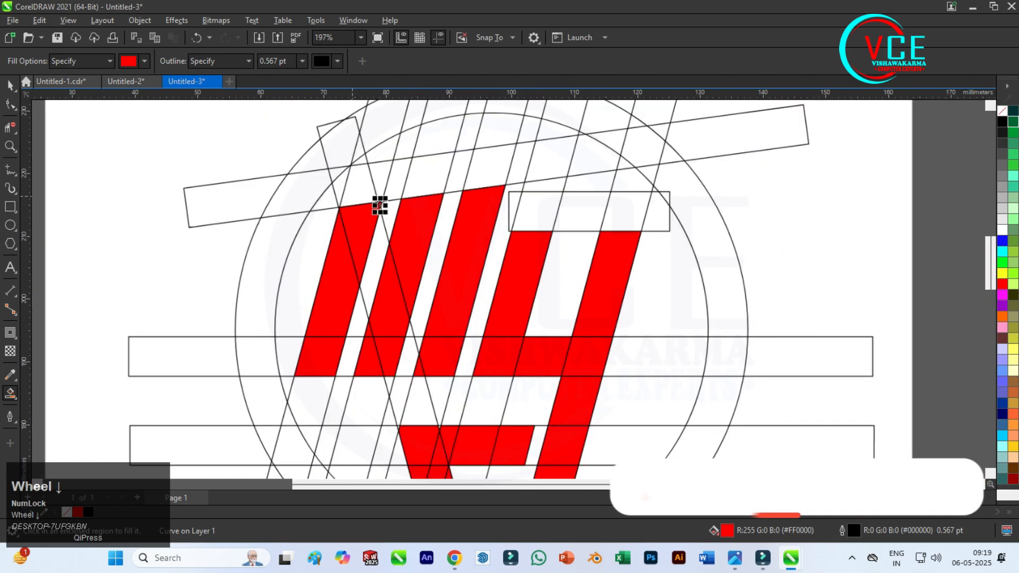
Delete the short construction rectangle and the rightmost slanted construction bar.
left_click(10, 85)
left_click(414, 128)
scroll(437, 143, "down", 3)
scroll(506, 211, "up", 3)
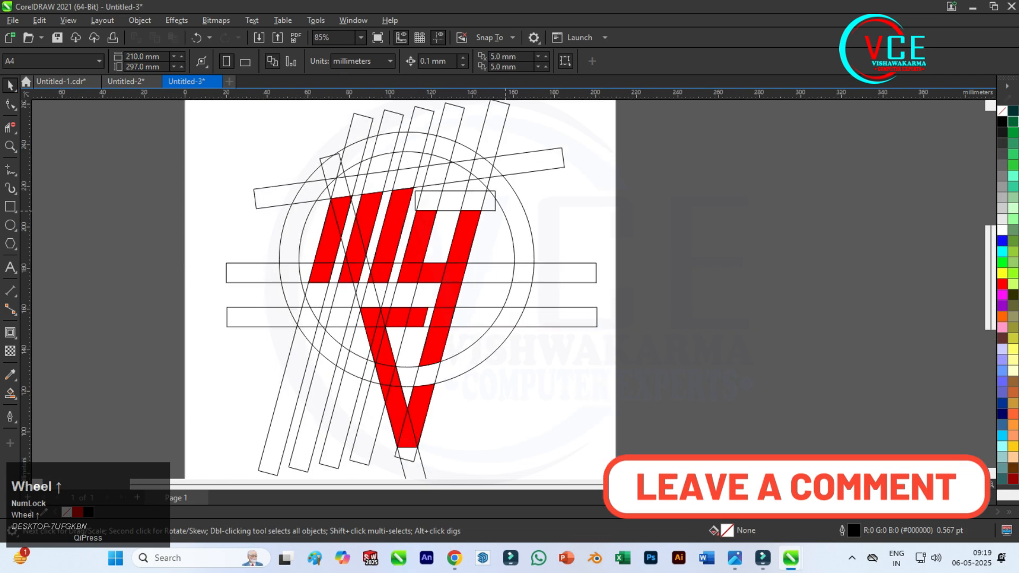
left_click(485, 199)
key("Delete")
left_click(485, 199)
key("Delete")
Delete the four remaining parallel slanted construction bars.
left_click(442, 198)
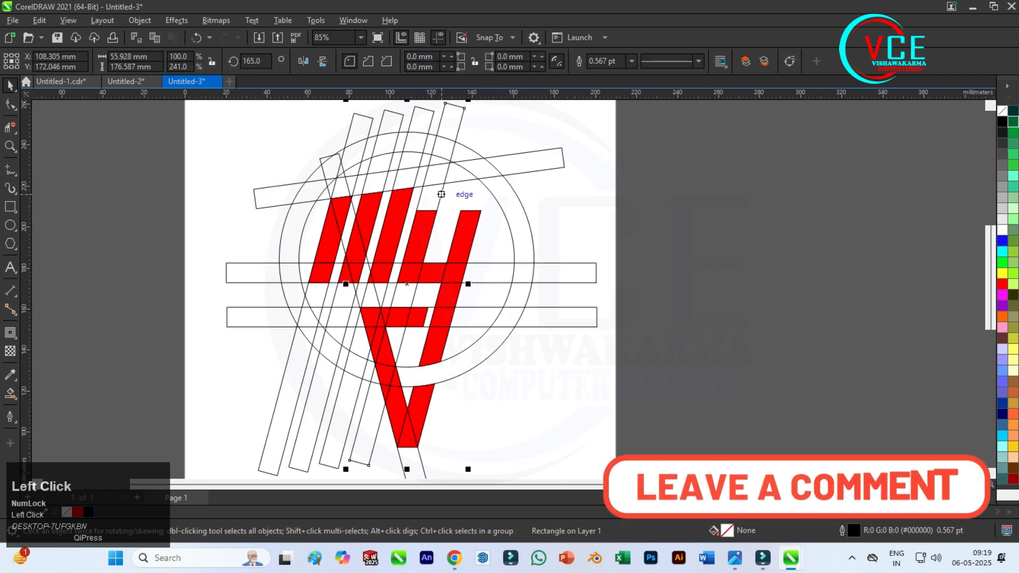
key("Delete")
left_click(353, 415)
key("Delete")
left_click(325, 409)
key("Delete")
left_click(296, 403)
key("Delete")
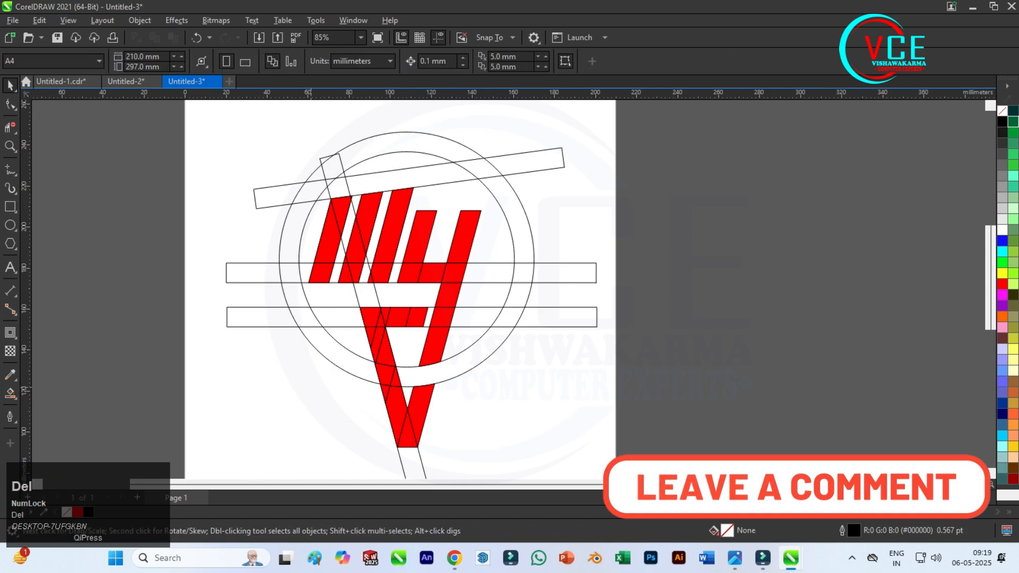
Delete the two horizontal construction bars and the mirrored slanted bar, keeping the tilted bar and the circles.
left_click(260, 326)
key("Delete")
left_click(546, 273)
key("Delete")
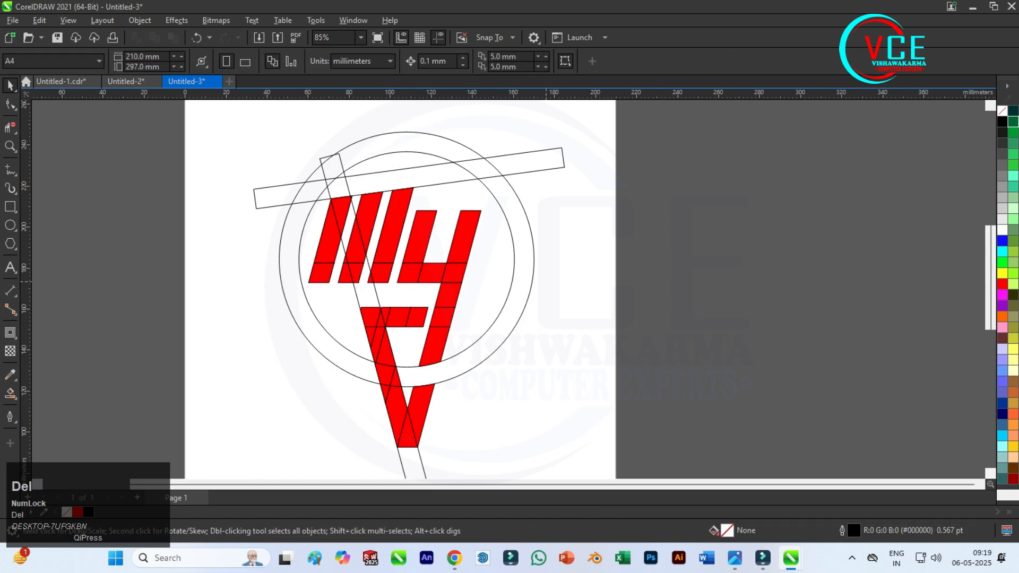
scroll(406, 124, "up", 3)
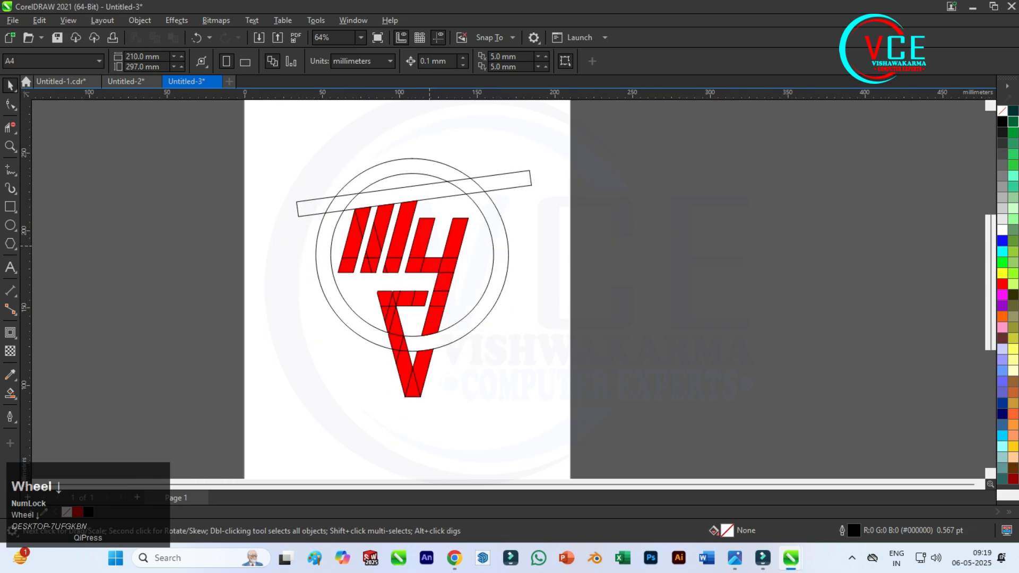
Nudge the tilted bar slightly upward to leave a gap above the red slanted strips.
scroll(381, 146, "down", 2)
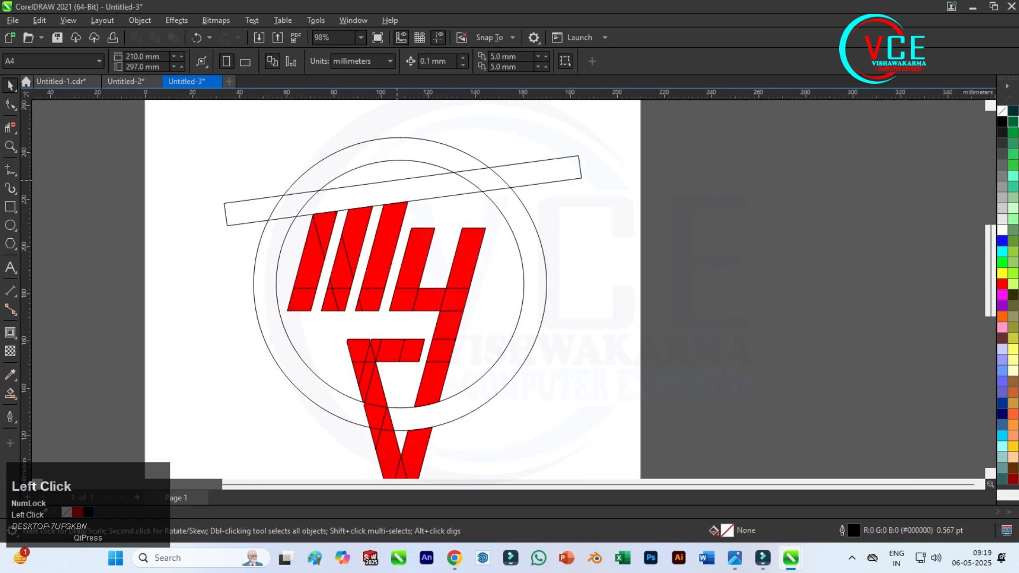
left_click(397, 181)
key("Up")
key("Up")
key("Up")
key("Up")
key("Up")
key("Up")
key("Up")
key("Up")
key("Up")
key("Up")
key("Up")
key("Up")
key("Up")
key("Up")
key("Up")
key("Up")
key("Up")
key("Up")
key("Up")
key("Up")
key("Up")
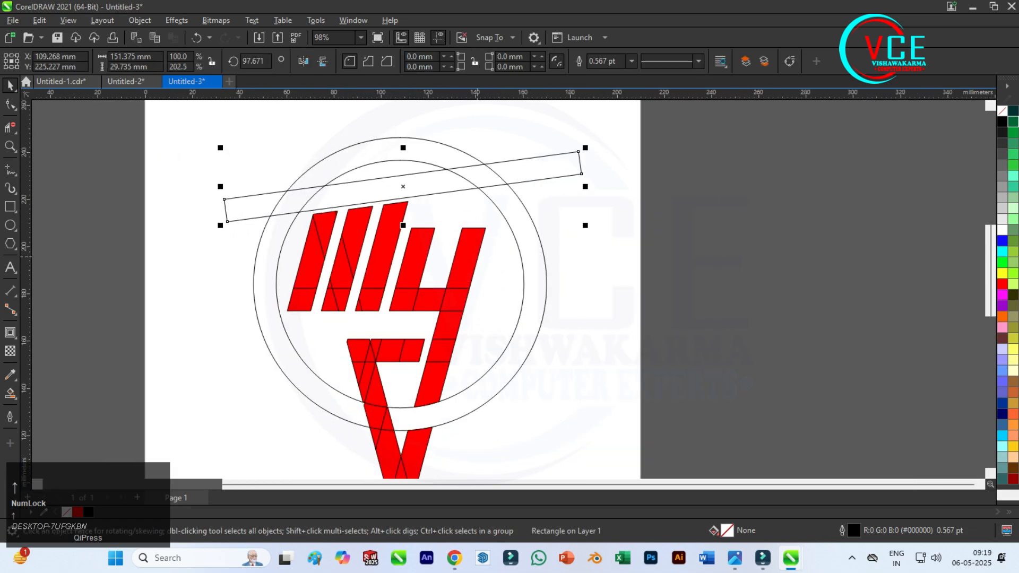
Convert the tilted bar to curves.
scroll(396, 175, "up", 3)
scroll(396, 180, "down", 2)
left_click(10, 105)
scroll(71, 145, "up", 2)
left_click(10, 85)
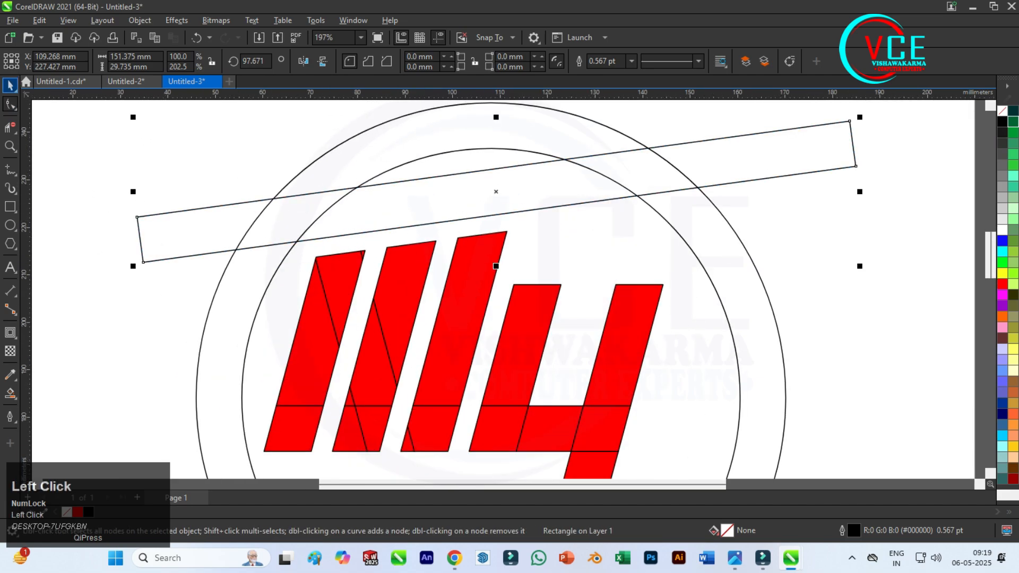
right_click(139, 218)
left_click(192, 190)
Move the upper-left node of the tilted bar down about 5.9 mm to thin that end.
left_click(10, 105)
scroll(144, 243, "up", 1)
left_click_drag(130, 192, 145, 245)
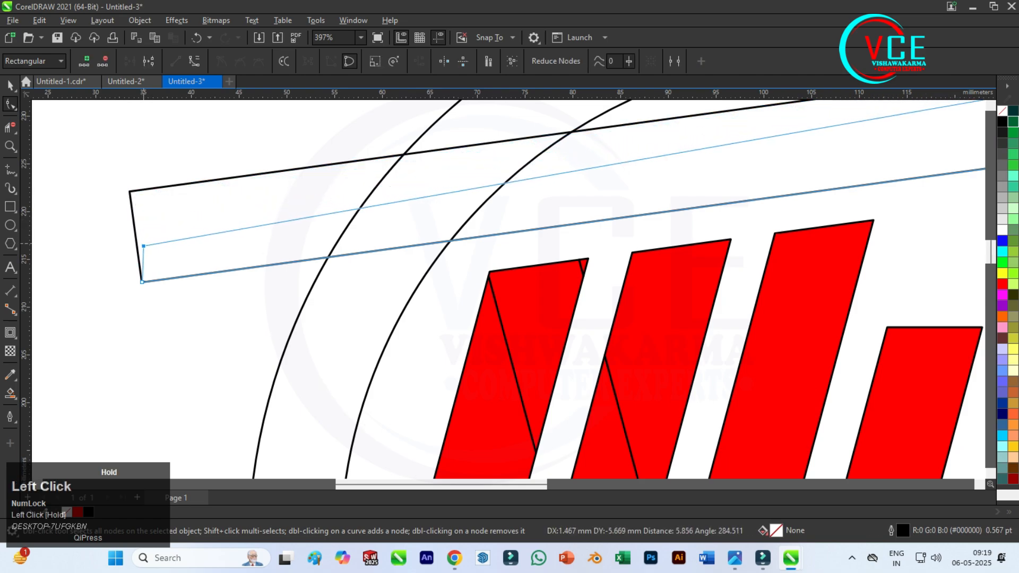
Shift the tilted bar's lower-right node to make the end vertical, and raise its upper-right node to widen that end.
scroll(153, 249, "down", 2)
scroll(702, 161, "up", 1)
left_click_drag(693, 230, 685, 231)
left_click_drag(685, 160, 685, 133)
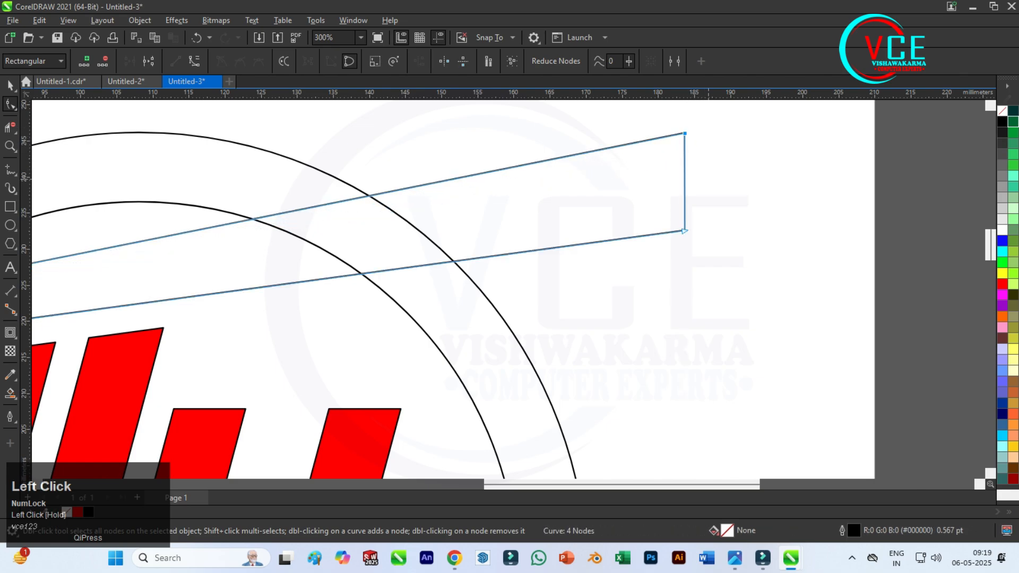
Select all the red filled pieces inside and below the circles and weld them into a single shape.
scroll(541, 146, "up", 5)
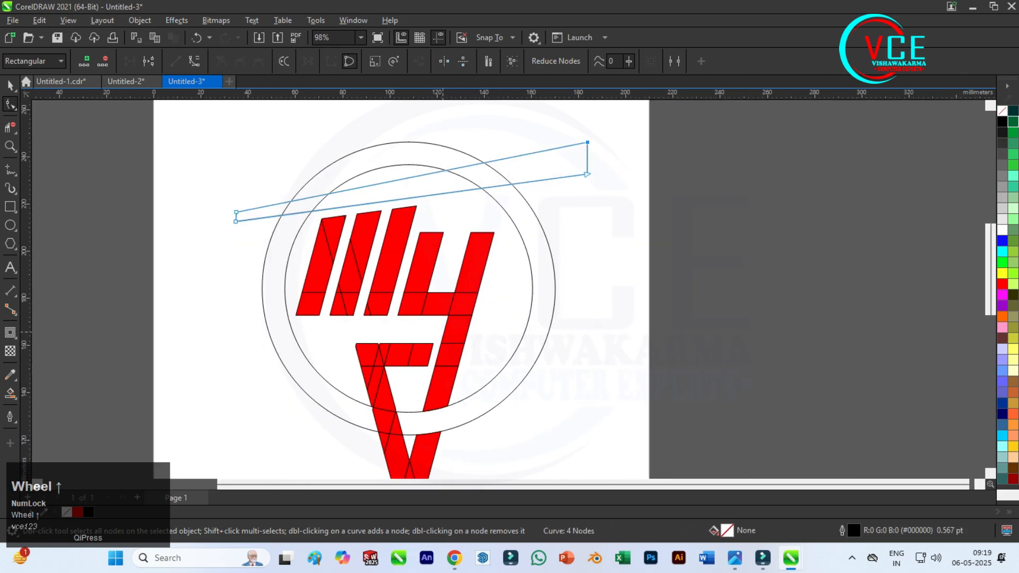
scroll(372, 154, "down", 1)
scroll(444, 328, "up", 1)
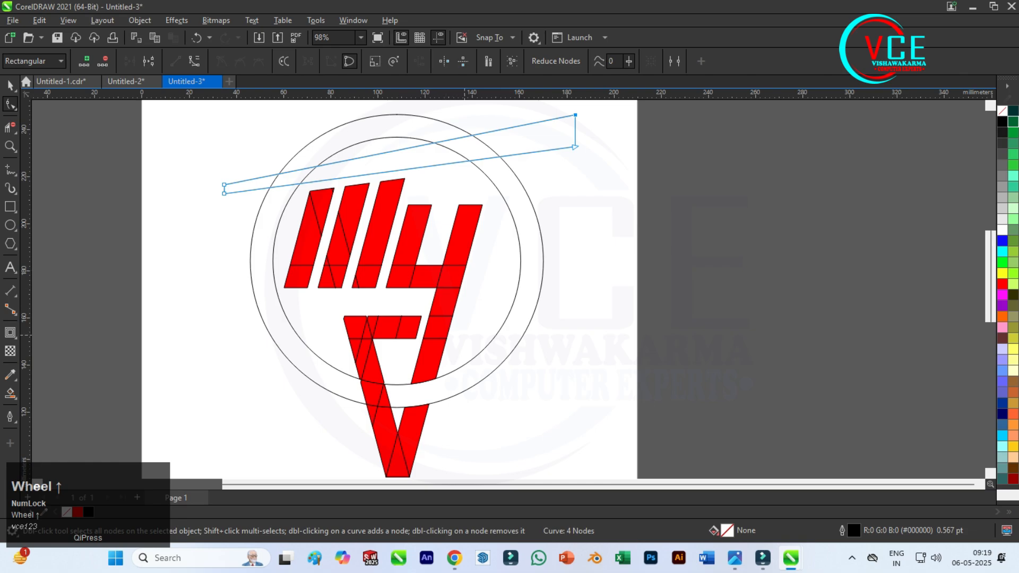
scroll(378, 237, "down", 1)
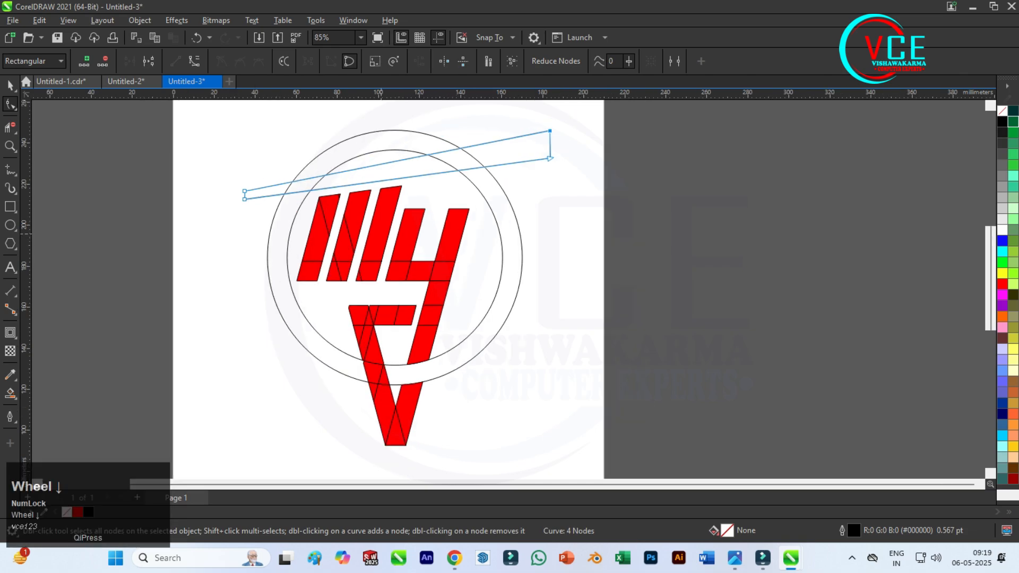
left_click(10, 85)
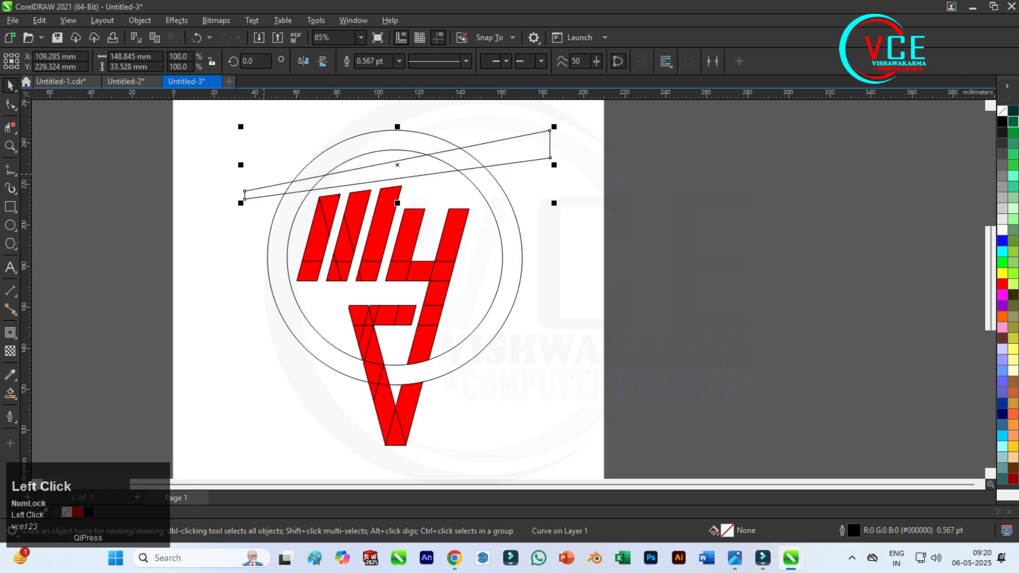
left_click(289, 129)
left_click_drag(472, 471, 472, 472)
left_click(373, 61)
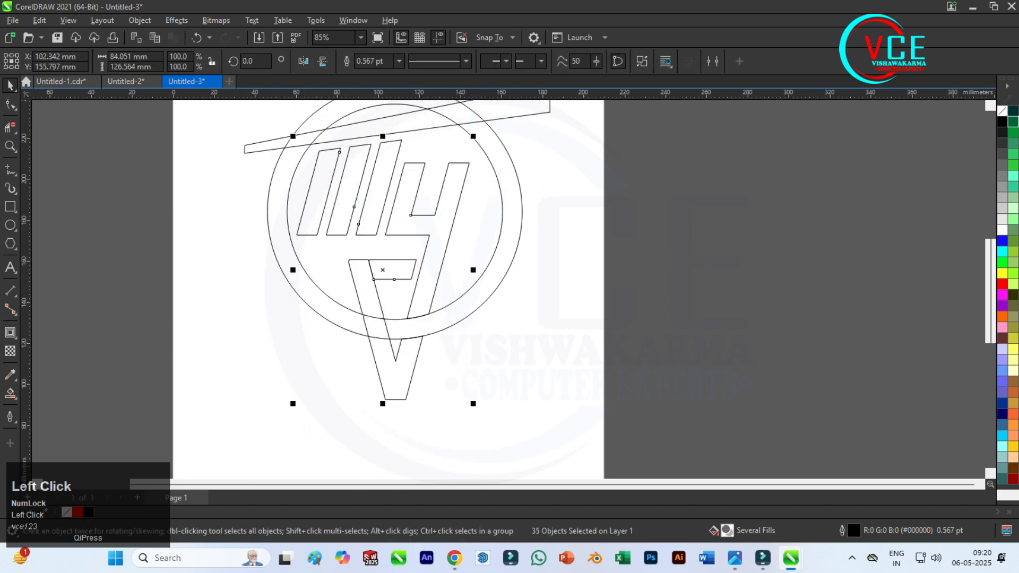
Remove the notch in the upper edge of the lower horizontal arm by deleting the node at its tip.
left_click(10, 127)
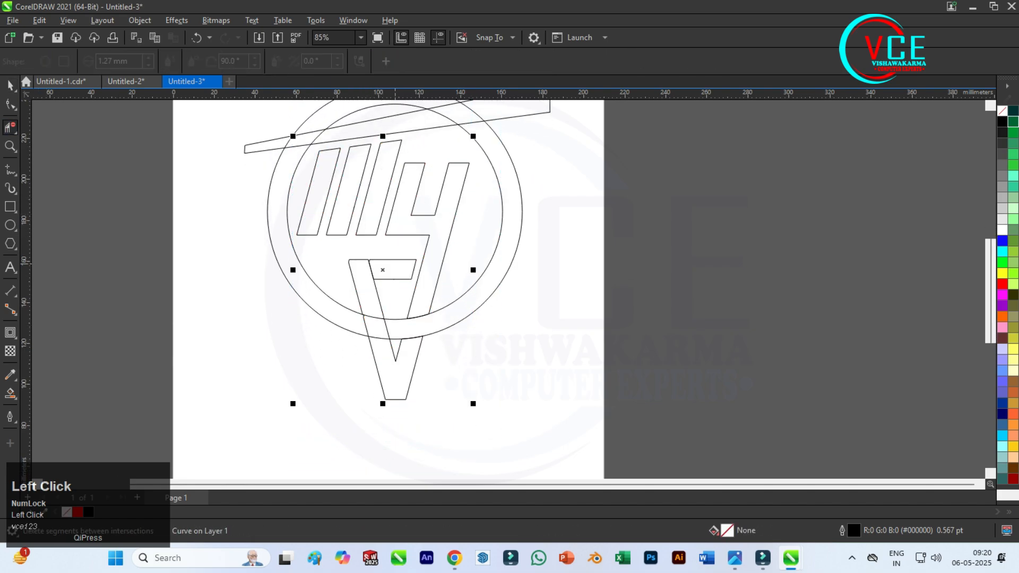
scroll(369, 262, "up", 7)
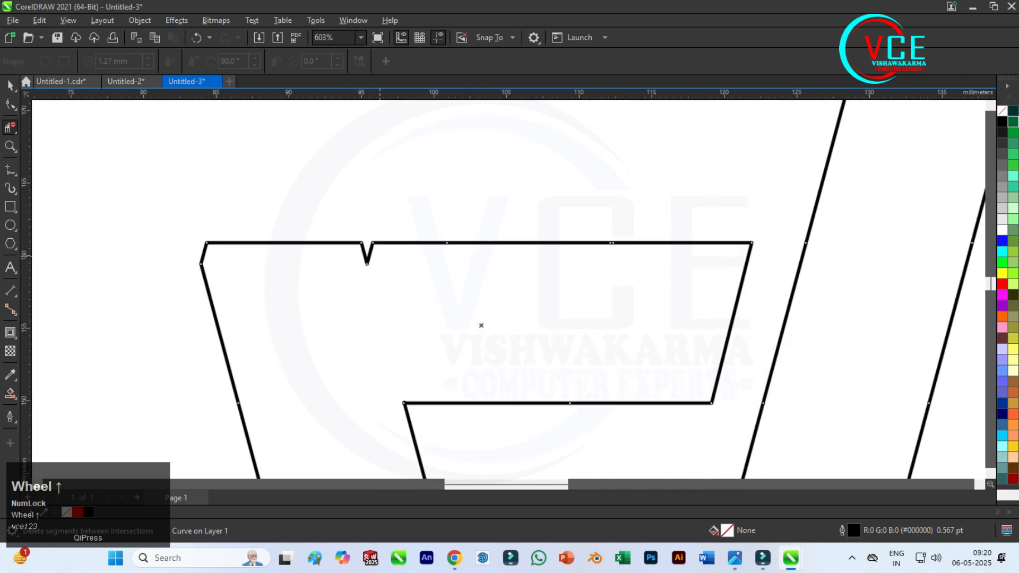
left_click(10, 105)
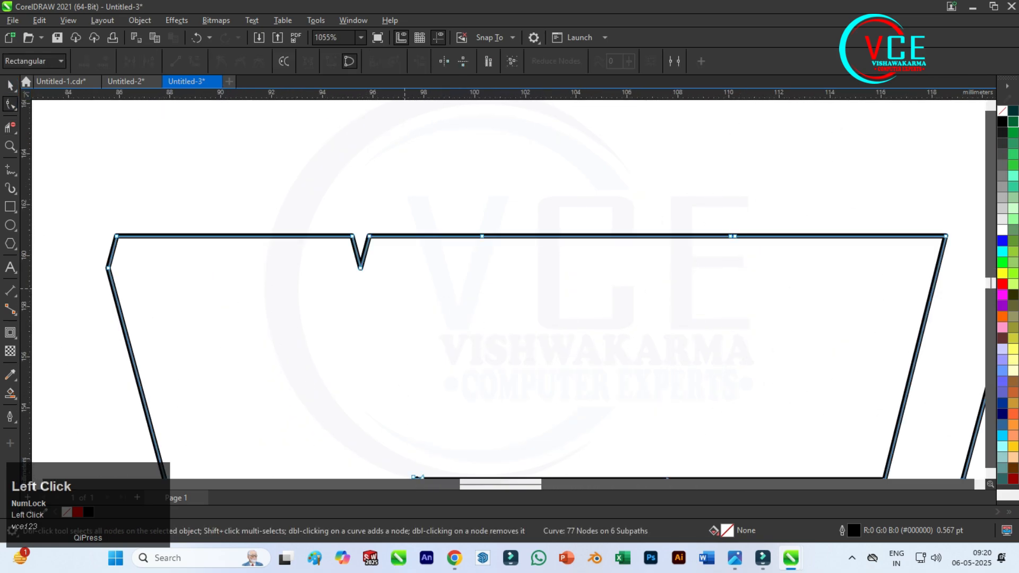
double_click(360, 268)
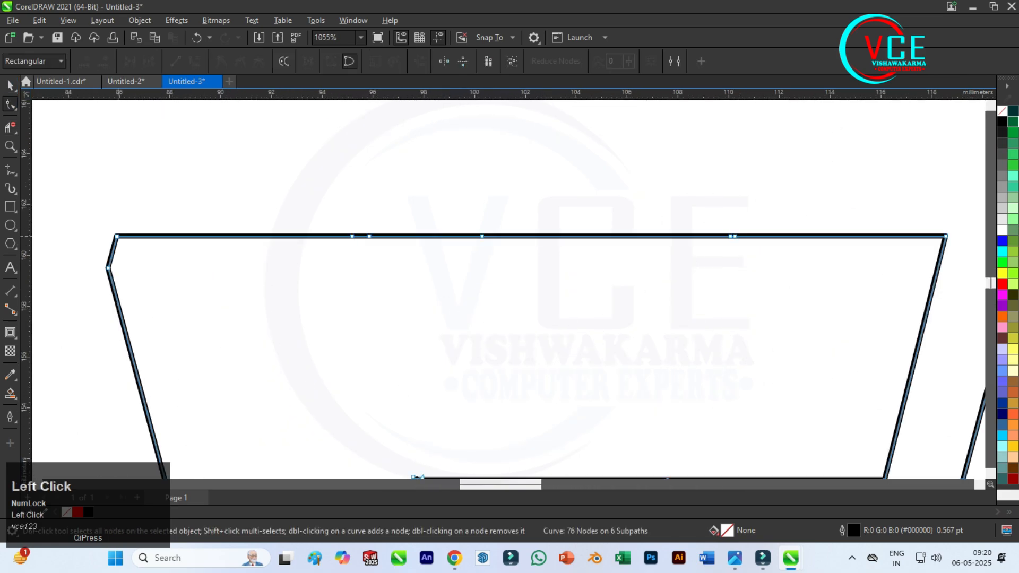
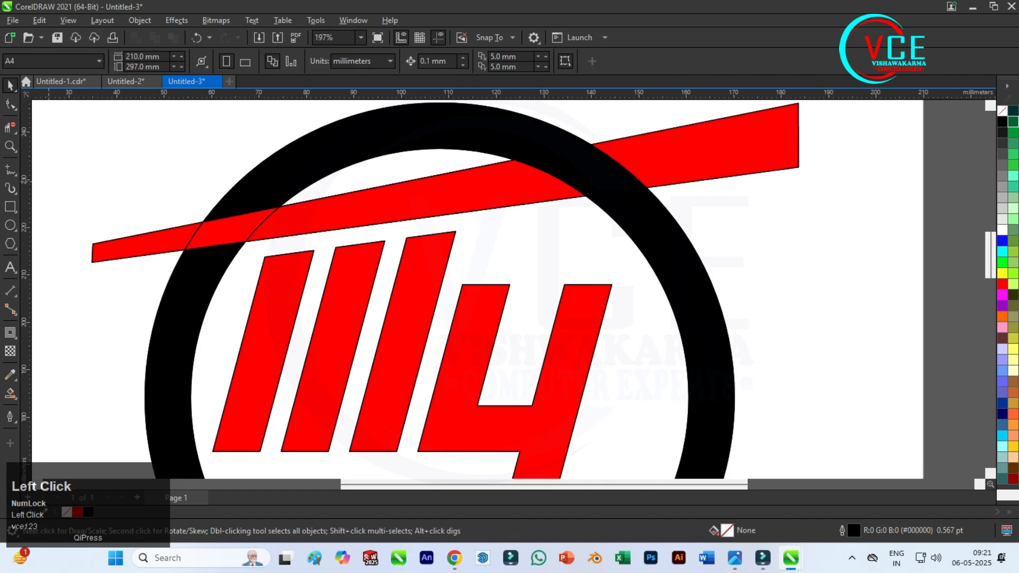
Weld the narrow tip piece of the tilted bar to the rest of the bar.
left_click(113, 257)
left_click(229, 235, "shift")
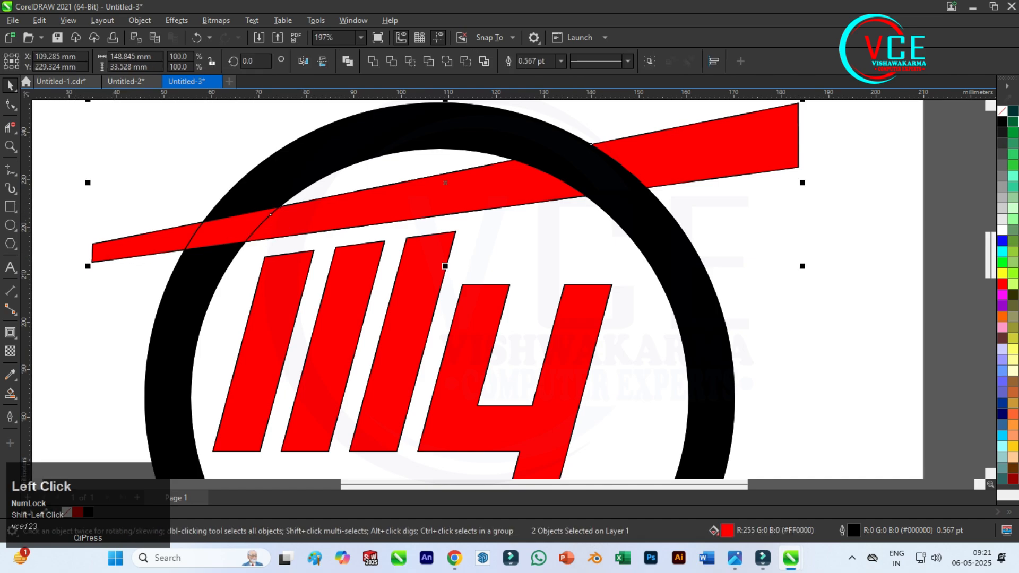
left_click(373, 61)
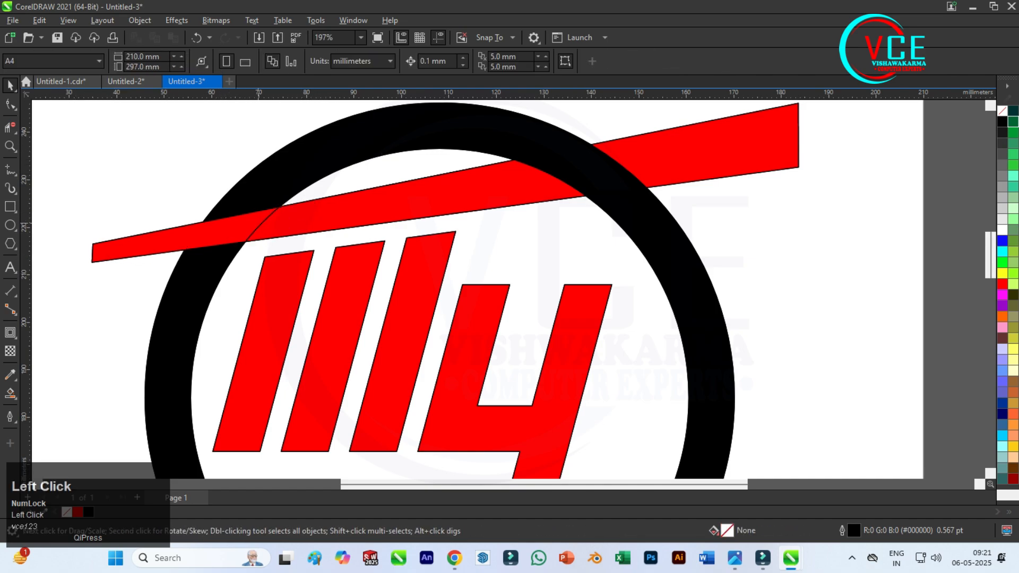
Use Virtual Segment Delete to remove most of the curved seam left inside the tilted bar where it meets the ring's inner edge.
scroll(261, 226, "up", 1)
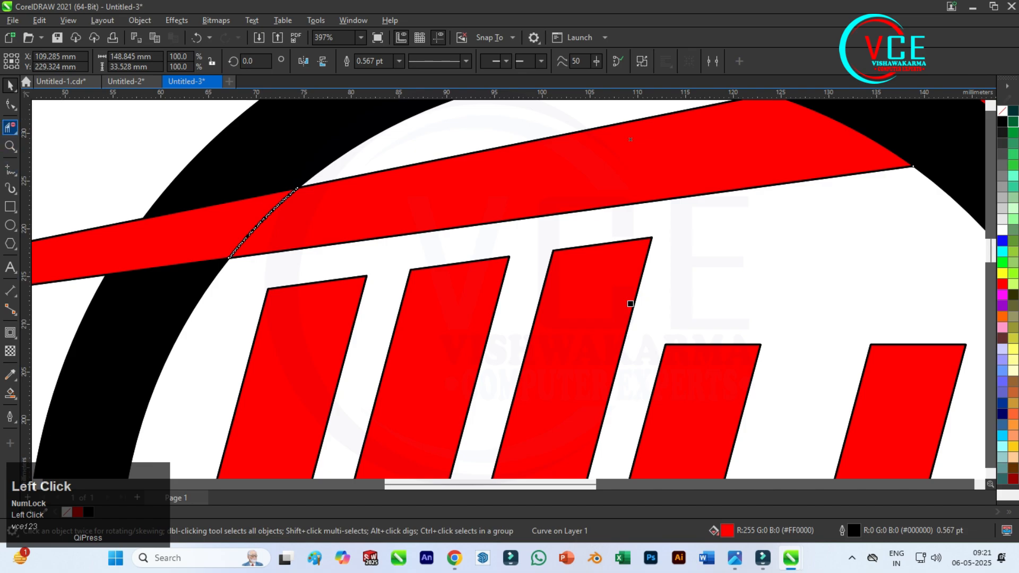
scroll(287, 194, "up", 1)
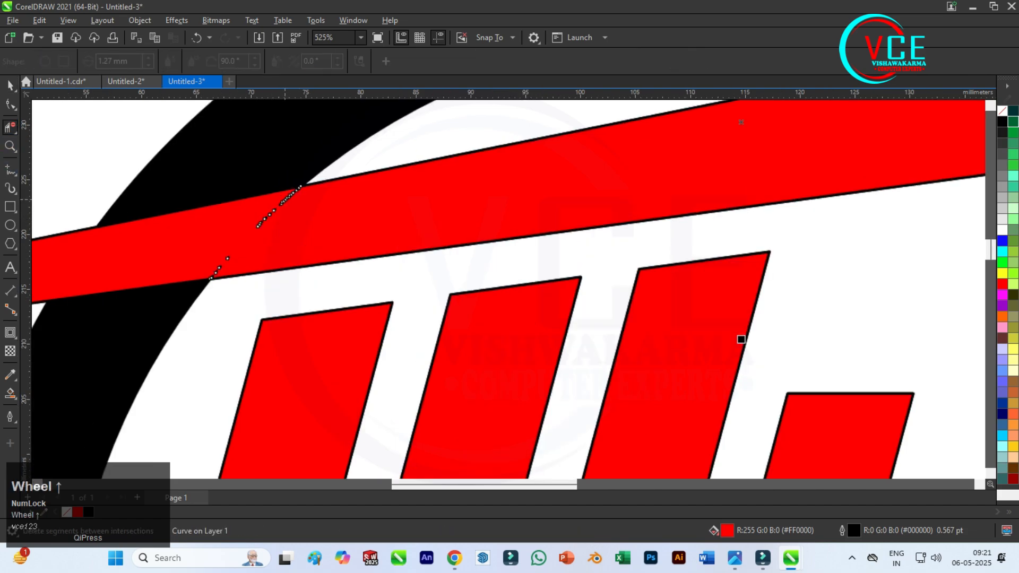
scroll(284, 204, "up", 2)
left_click(260, 224)
scroll(313, 185, "up", 5)
left_click(343, 146)
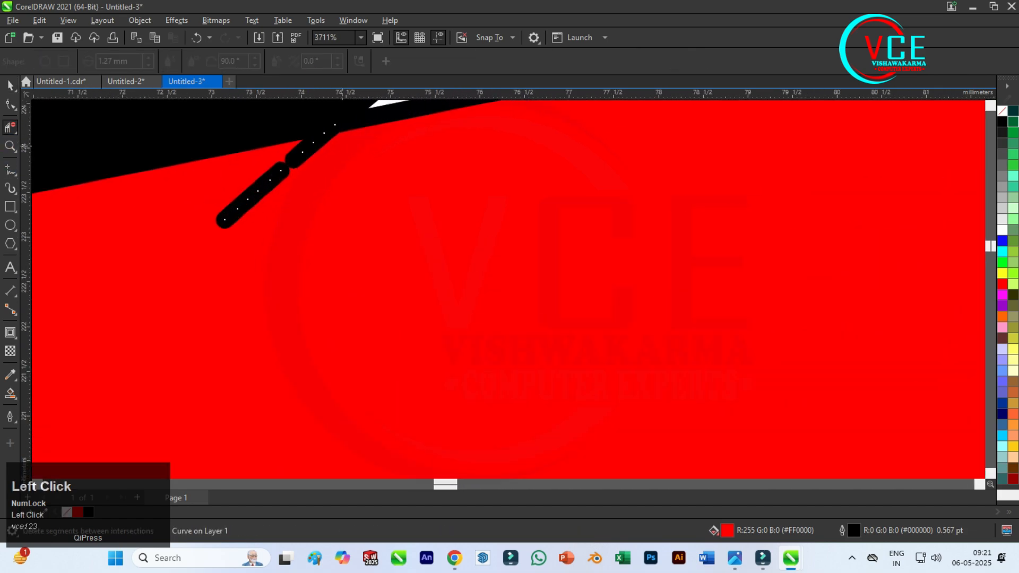
left_click_drag(342, 146, 223, 264)
key("ctrl+z")
left_click_drag(247, 172, 294, 208)
left_click(294, 159)
left_click(294, 160)
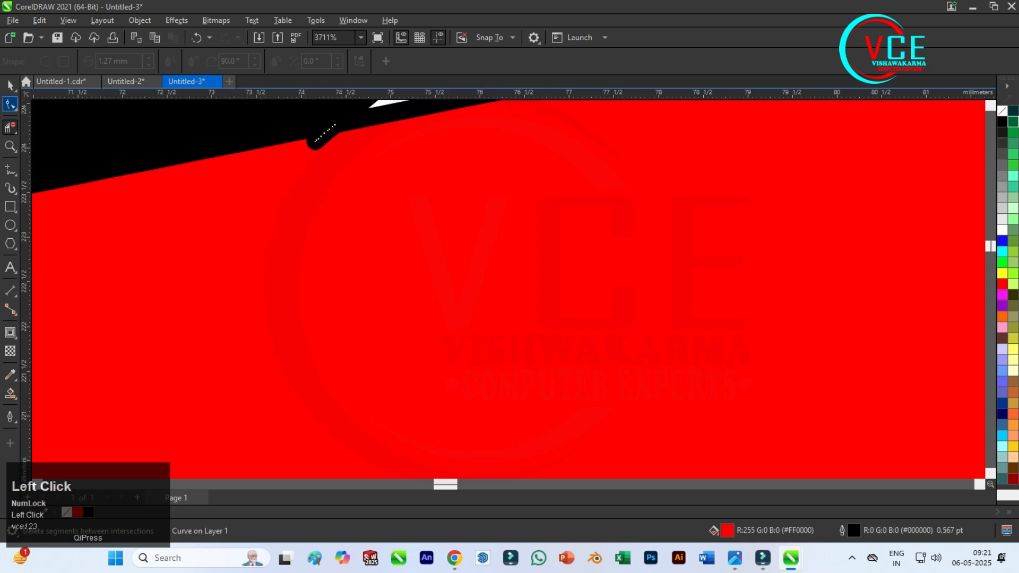
Delete the remaining seam nodes inside the narrow part of the tilted bar so it becomes one clean shape.
key("F10")
key("Delete")
scroll(137, 359, "down", 3)
scroll(137, 359, "down", 1)
scroll(137, 360, "up", 2)
left_click_drag(357, 204, 202, 306)
key("Delete")
scroll(227, 318, "up", 2)
left_click_drag(270, 255, 211, 322)
key("Delete")
scroll(211, 321, "down", 6)
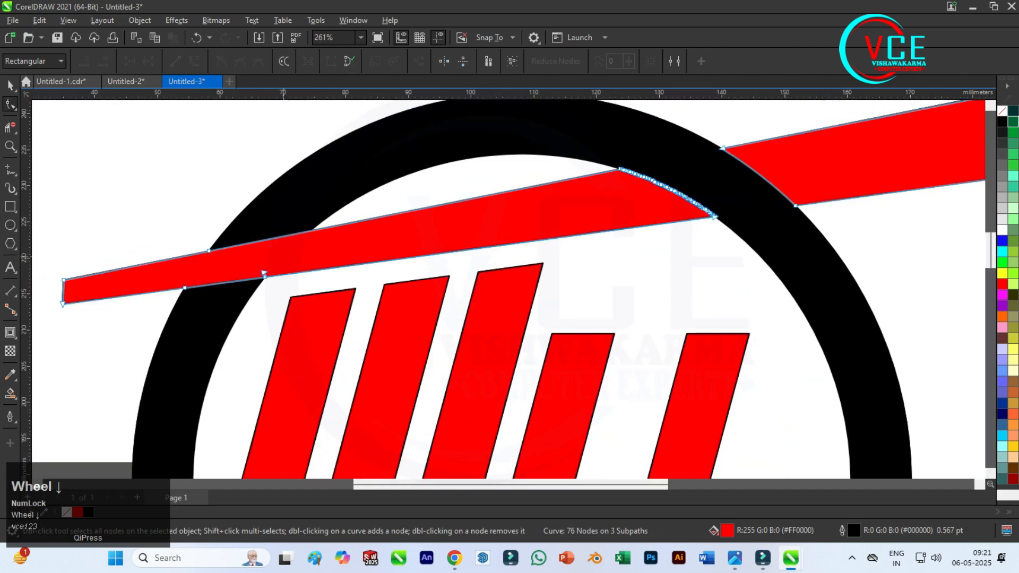
scroll(97, 302, "up", 1)
scroll(502, 213, "down", 2)
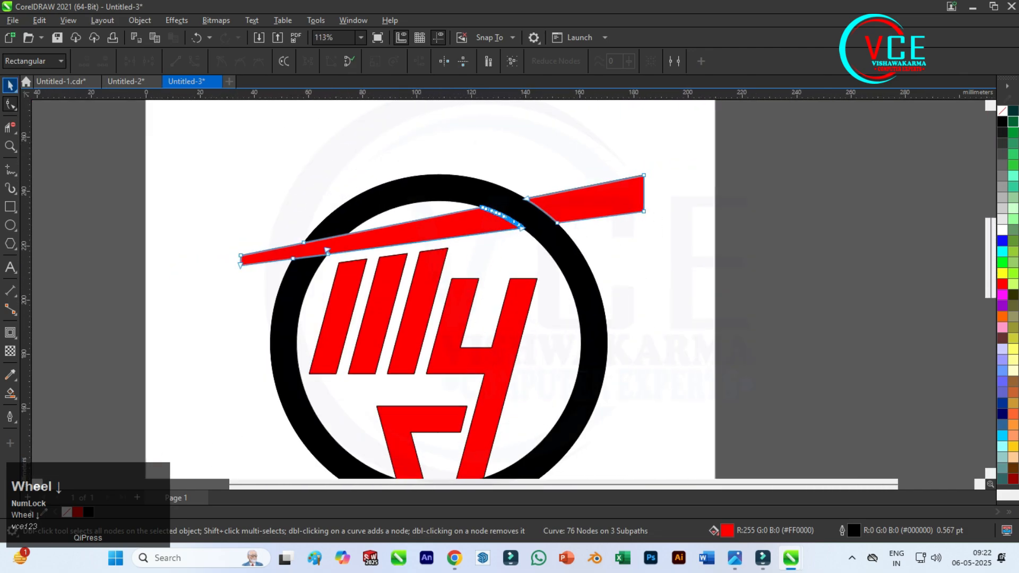
Try moving the ring's right-hand segment away from the emblem, and undo the move.
left_click(10, 85)
left_click(421, 134)
scroll(420, 134, "down", 1)
scroll(535, 249, "up", 1)
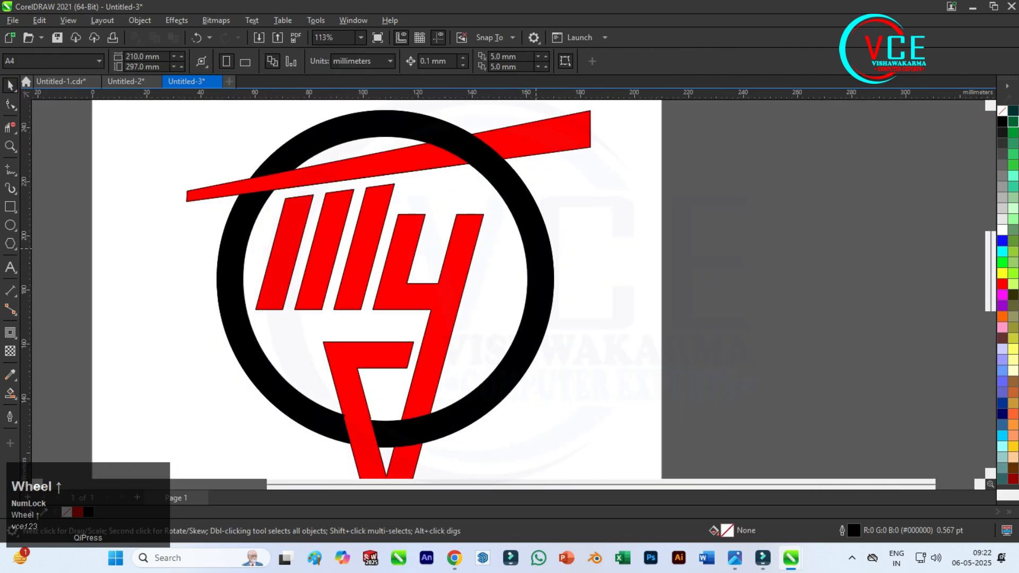
left_click_drag(541, 279, 700, 344)
key("ctrl+z")
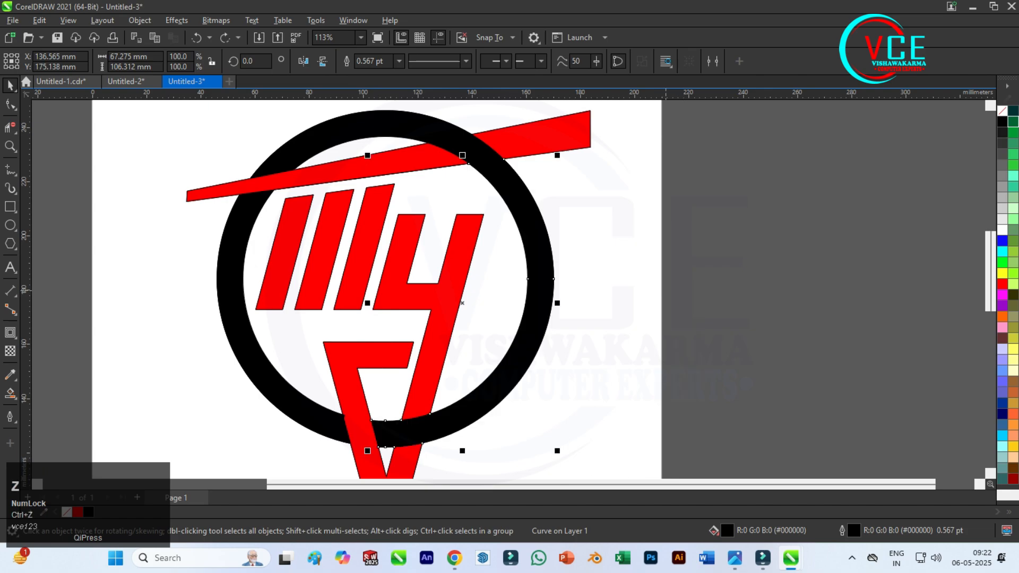
Weld all the black ring segments into a single ring.
left_click(573, 205)
left_click(529, 210)
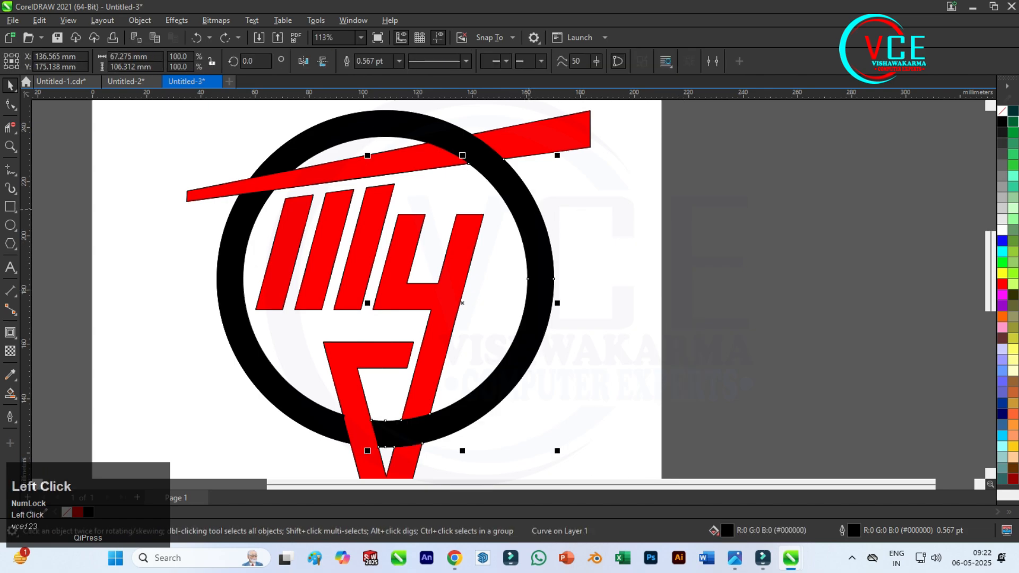
left_click(434, 142, "shift")
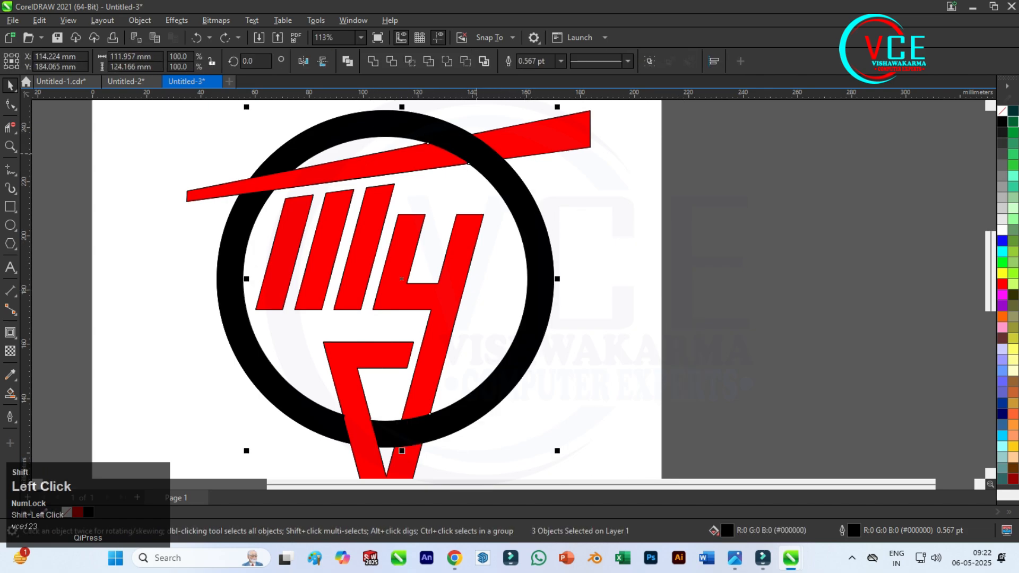
left_click(373, 61)
left_click(578, 204)
left_click_drag(533, 218, 643, 261)
key("ctrl+z")
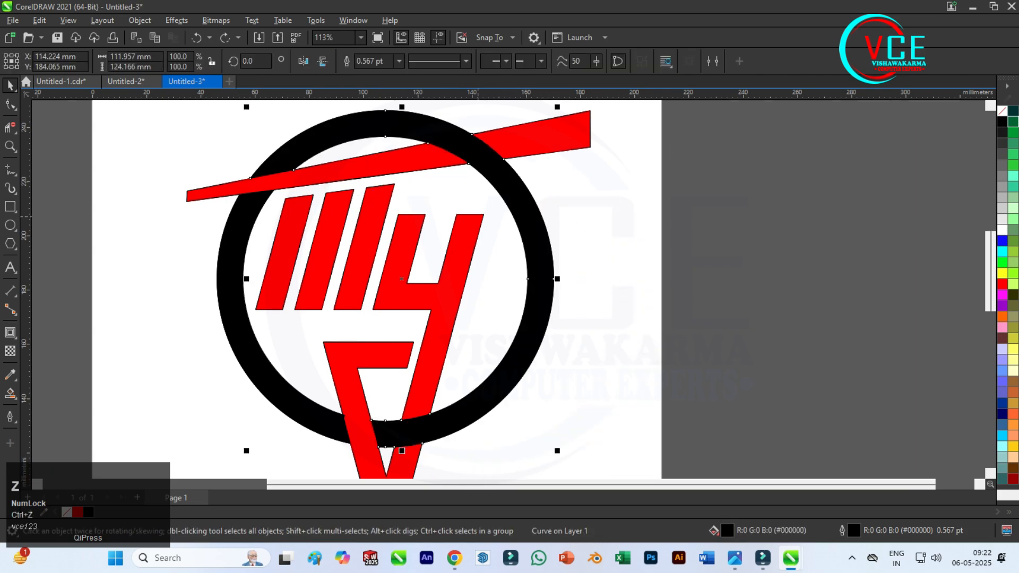
left_click(233, 297, "shift")
left_click(373, 61)
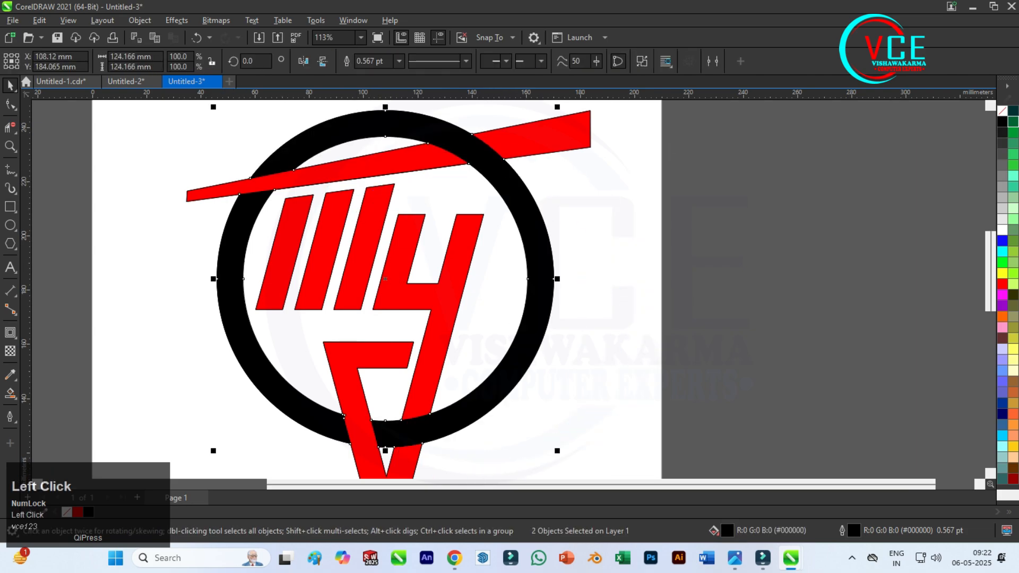
Move the black ring horizontally about 191.5 mm off the page, and repeat the same move for the tilted red bar.
scroll(200, 166, "down", 2)
left_click(467, 210)
left_click_drag(428, 221, 769, 221)
left_click(439, 151)
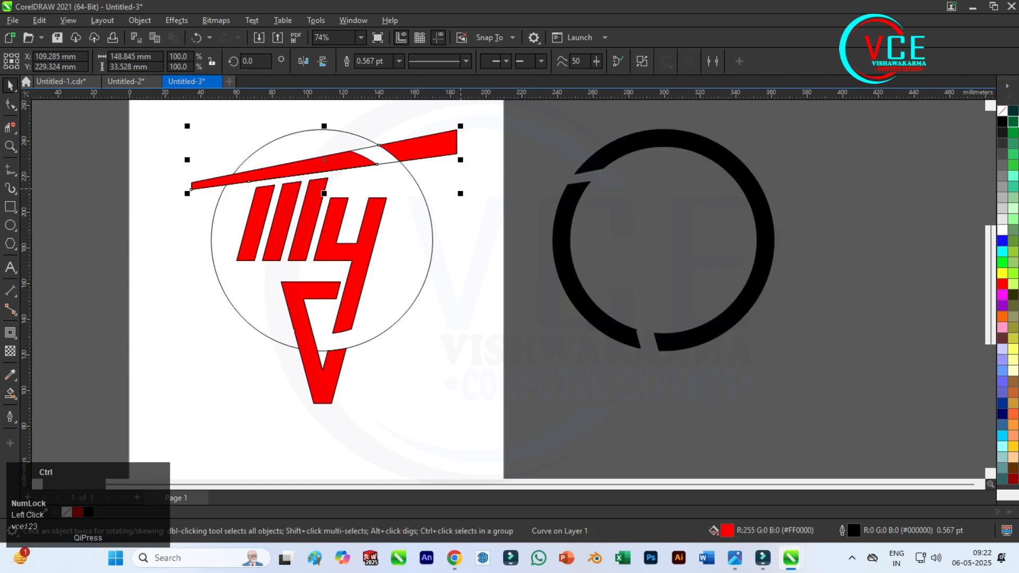
key("ctrl+r")
Repeat the same move for the y-shaped red piece and the lower red hook piece.
left_click(378, 220)
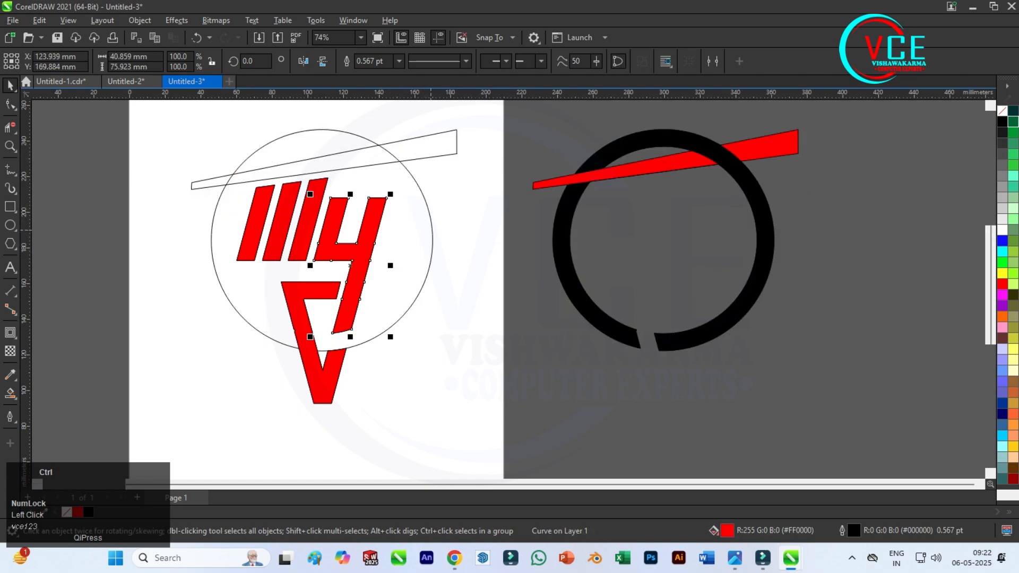
left_click(451, 232)
left_click(374, 240)
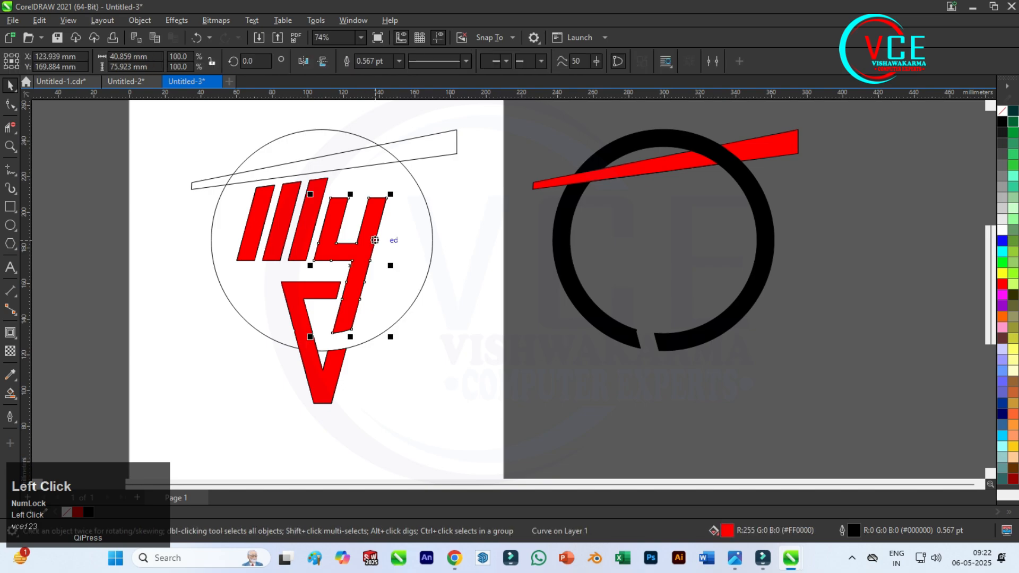
key("ctrl+r")
left_click(304, 300)
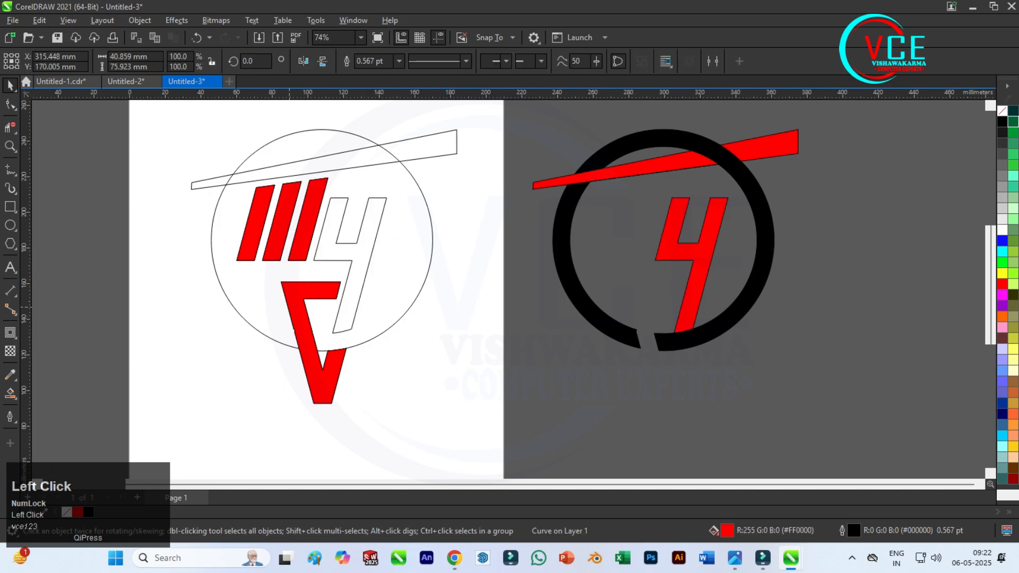
key("ctrl+r")
Repeat the same move for each of the three slanted red stripes.
left_click(300, 239, "ctrl")
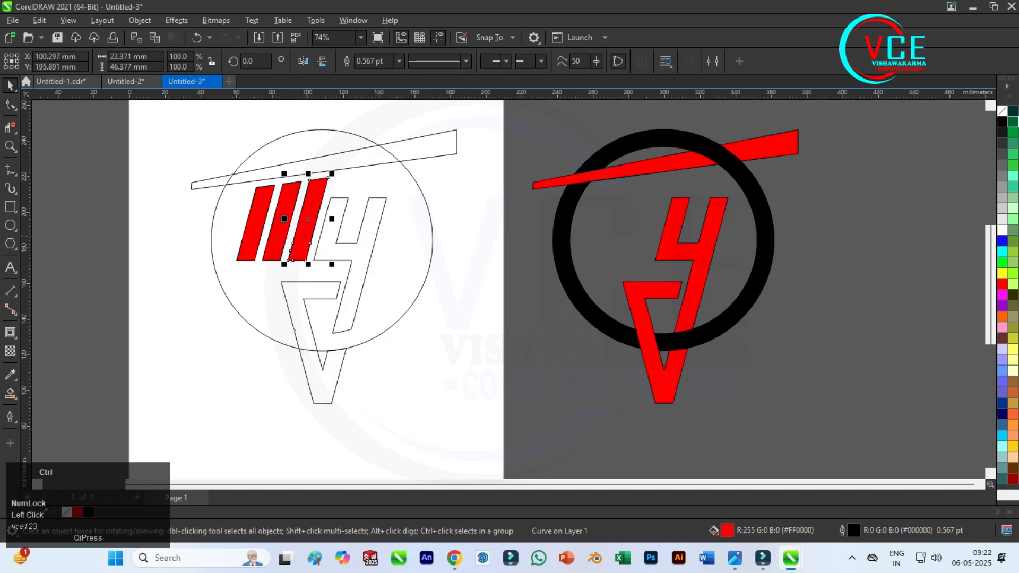
key("ctrl+r")
left_click(276, 223, "ctrl")
key("ctrl+r")
left_click(251, 223, "ctrl")
key("ctrl+r")
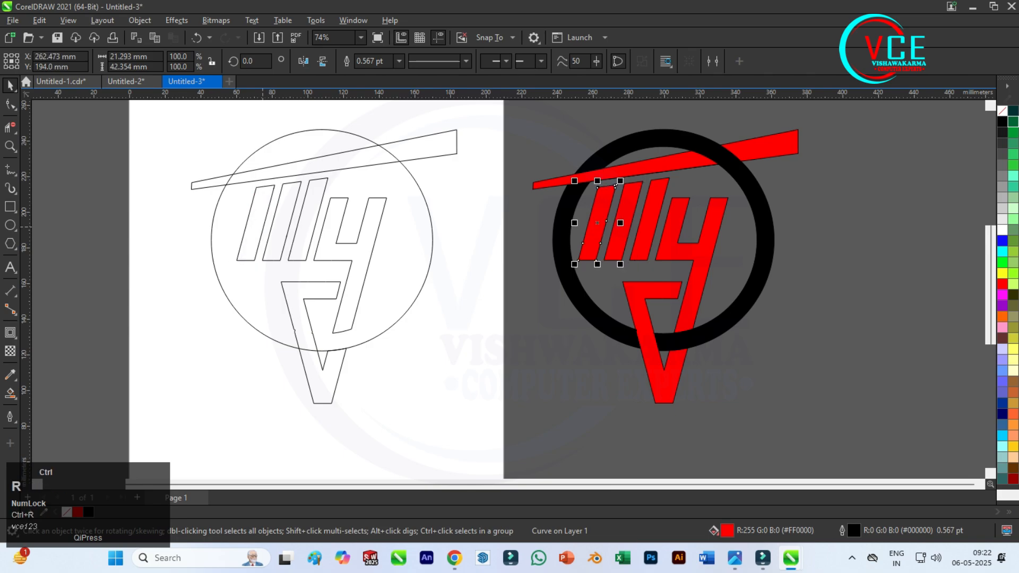
Delete all the leftover construction outlines remaining on the page.
scroll(234, 183, "down", 2)
scroll(385, 196, "up", 2)
scroll(409, 241, "down", 1)
left_click_drag(138, 122, 356, 396)
key("Delete")
Select the complete emblem beside the page and move it back onto the page.
left_click_drag(353, 116, 635, 423)
left_click_drag(503, 249, 282, 247)
left_click(288, 142)
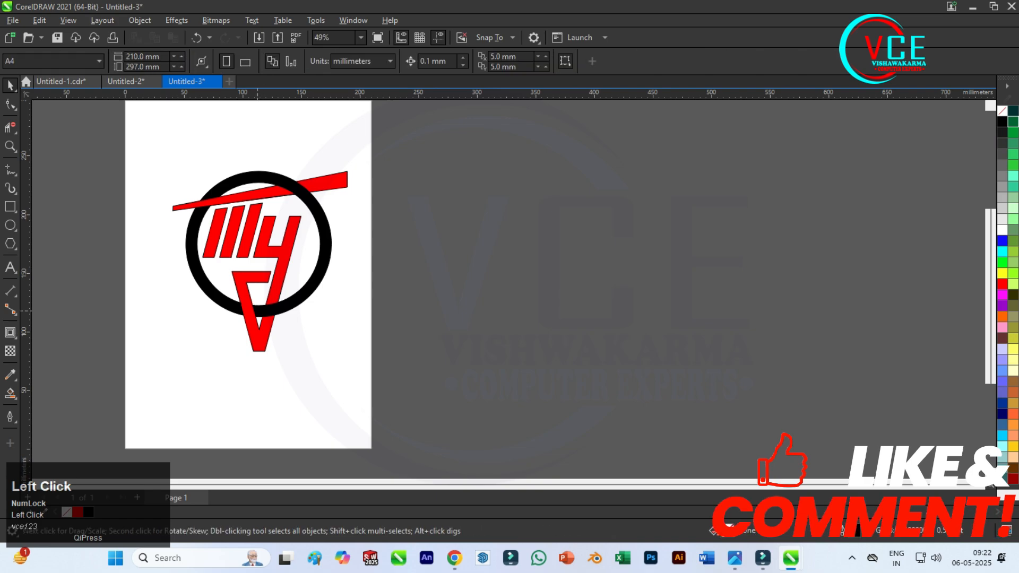
scroll(288, 142, "down", 1)
scroll(288, 142, "up", 2)
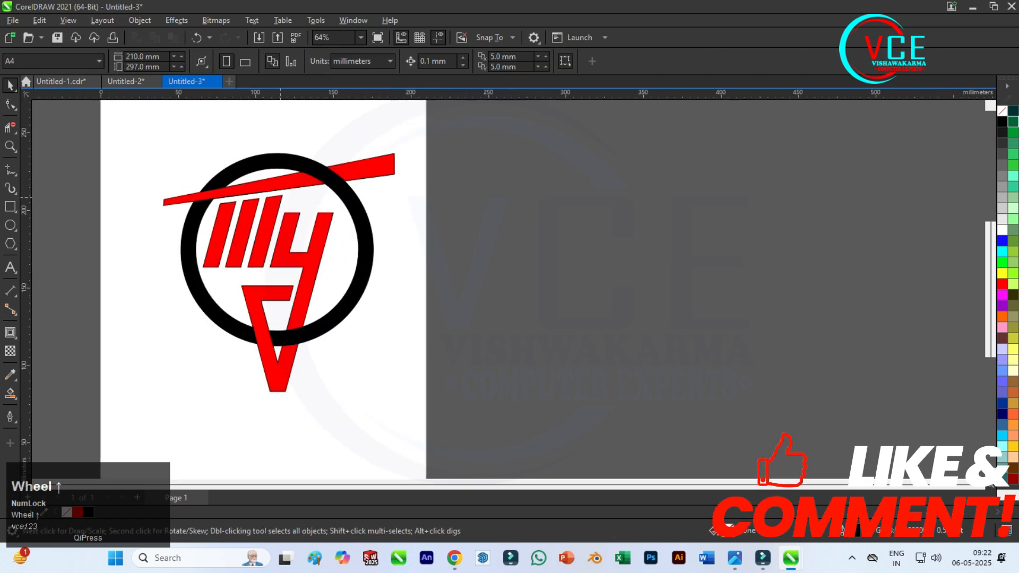
Select the tilted bar, the three stripes, the y-shaped piece and the lower hook, and weld them into one shape.
key("F10")
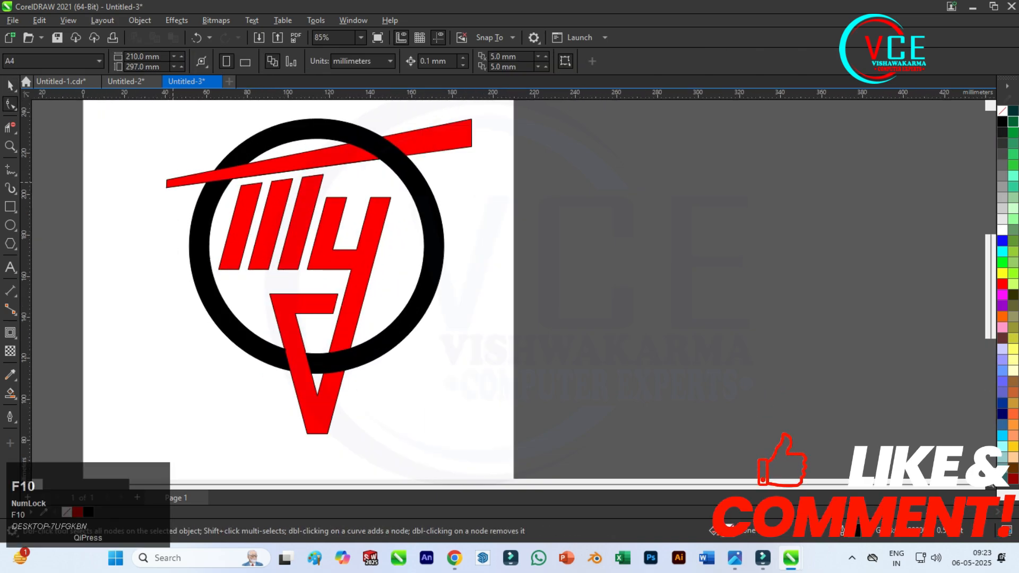
left_click(319, 155)
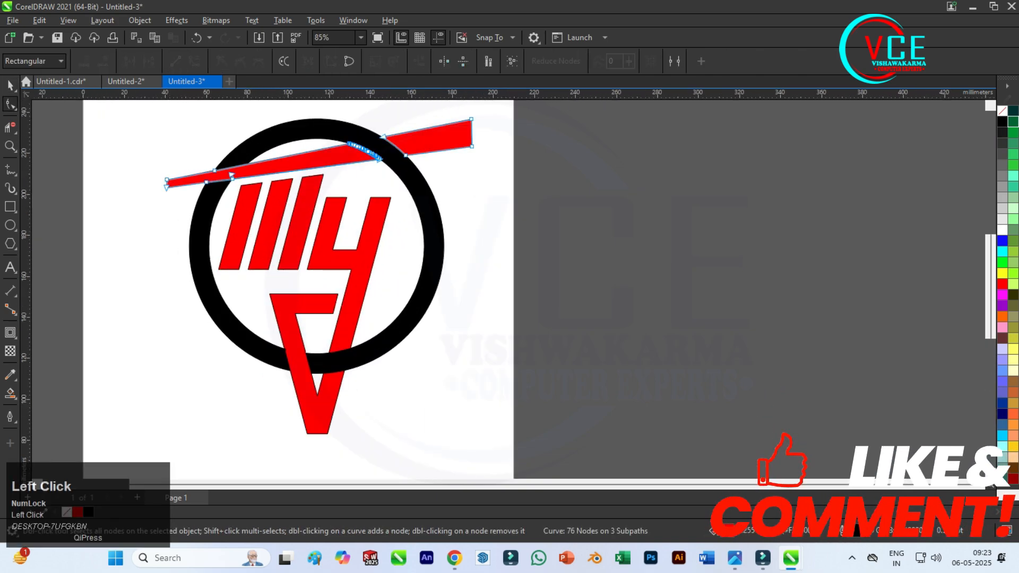
key("space")
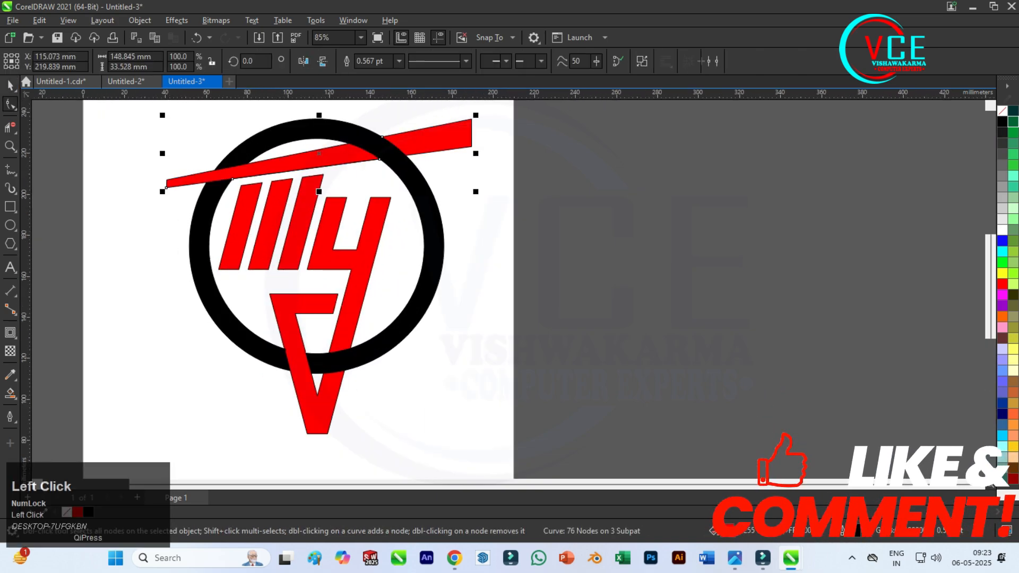
left_click(285, 243, "shift")
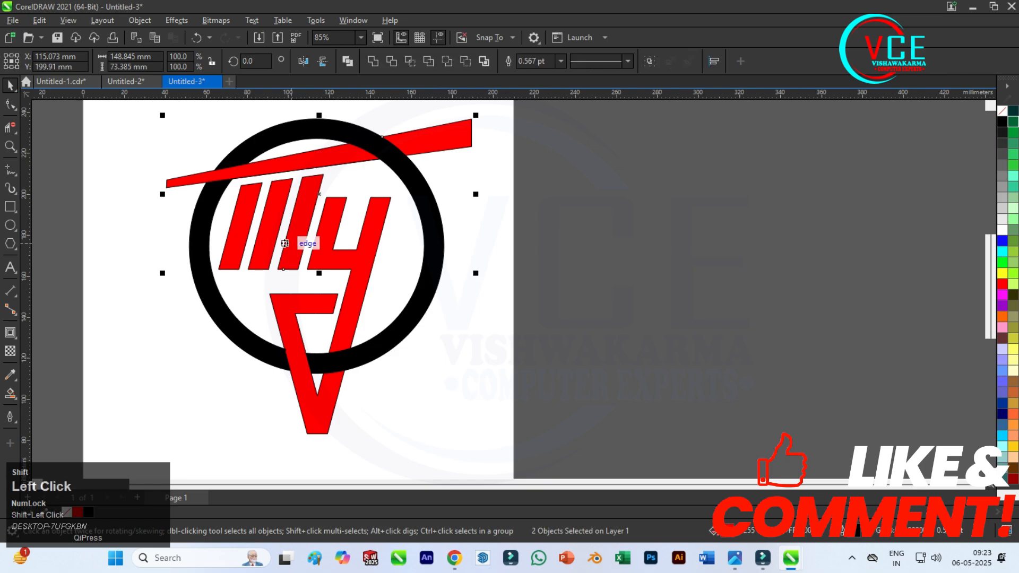
left_click(259, 259, "shift")
left_click(289, 260, "shift")
left_click(360, 269, "shift")
left_click(283, 309, "shift")
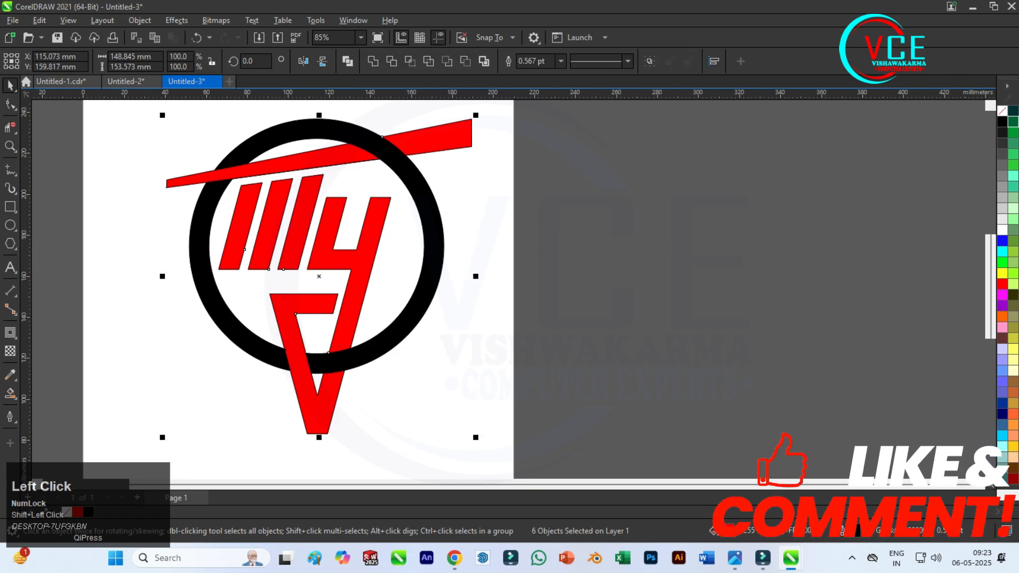
left_click(374, 61)
scroll(386, 253, "down", 1)
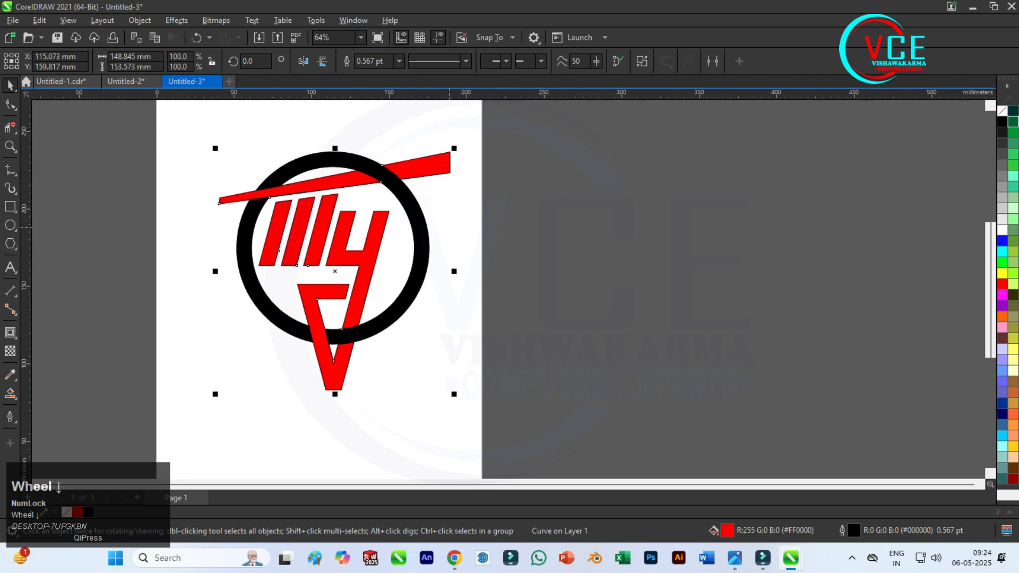
Apply a linear fountain fill to the welded red shape, running diagonally from dark green at the upper left to the lower right.
left_click(389, 217)
left_click(343, 225)
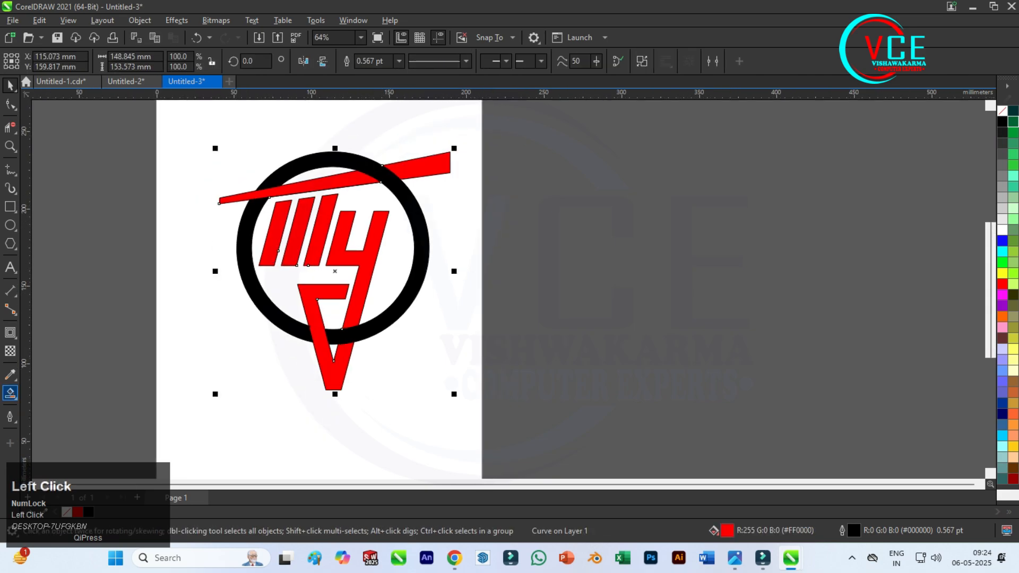
left_click(10, 393)
left_click(59, 394)
left_click_drag(257, 174, 386, 329)
left_click_drag(263, 173, 256, 174)
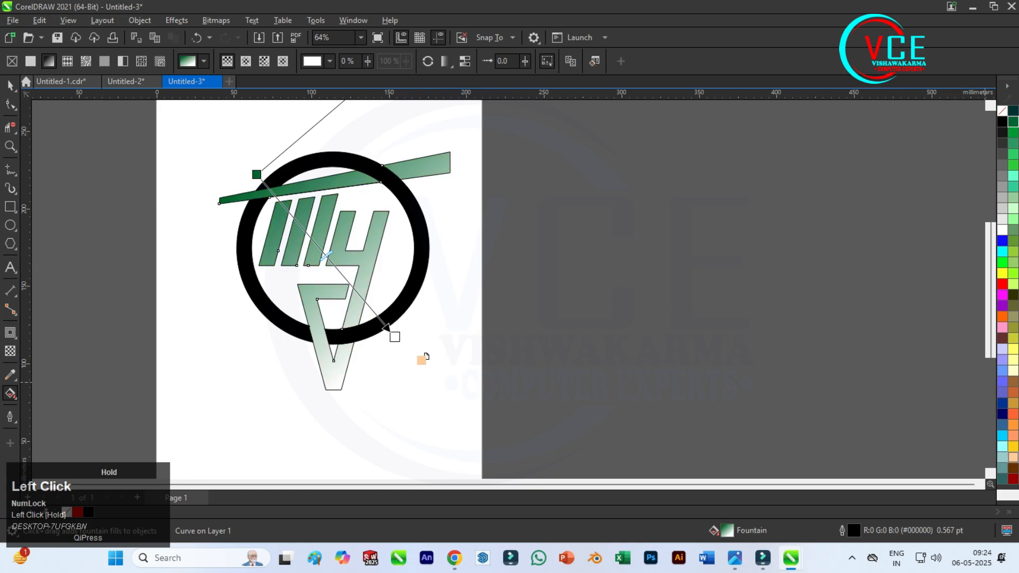
Set the gradient's end colour to peach and add a red colour stop at its middle.
left_click_drag(410, 340, 395, 337)
left_click_drag(1002, 284, 408, 255)
left_click_drag(342, 261, 329, 259)
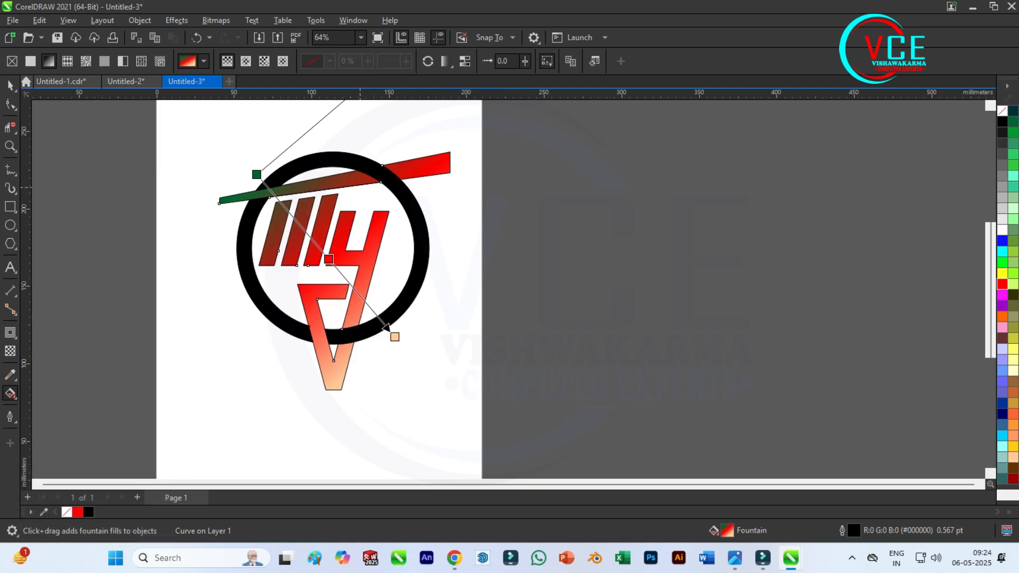
left_click(10, 86)
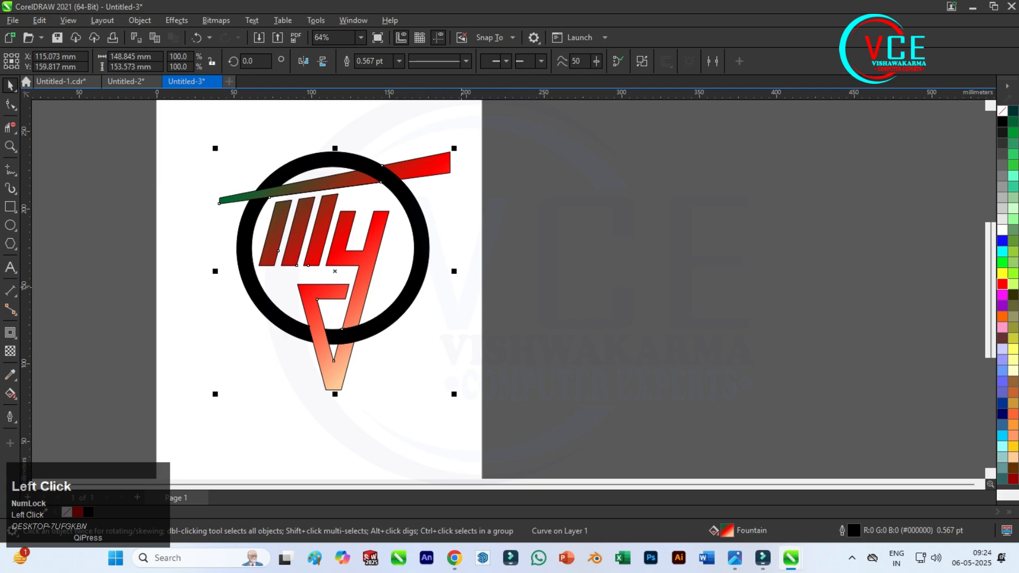
Select the black ring around the emblem.
left_click(411, 303)
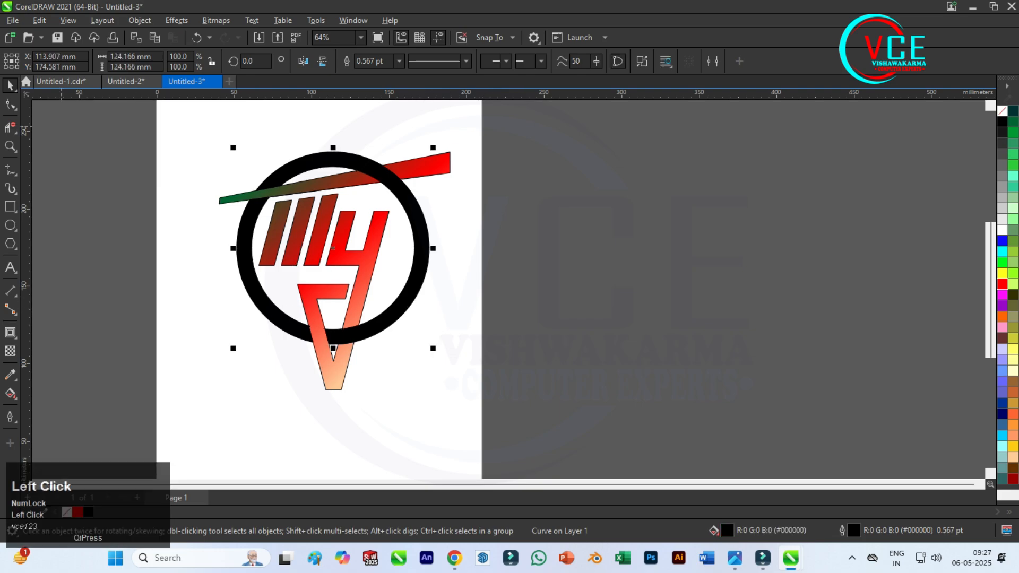
key("F10")
left_click(10, 85)
left_click(265, 135)
scroll(356, 169, "up", 3)
left_click(320, 158)
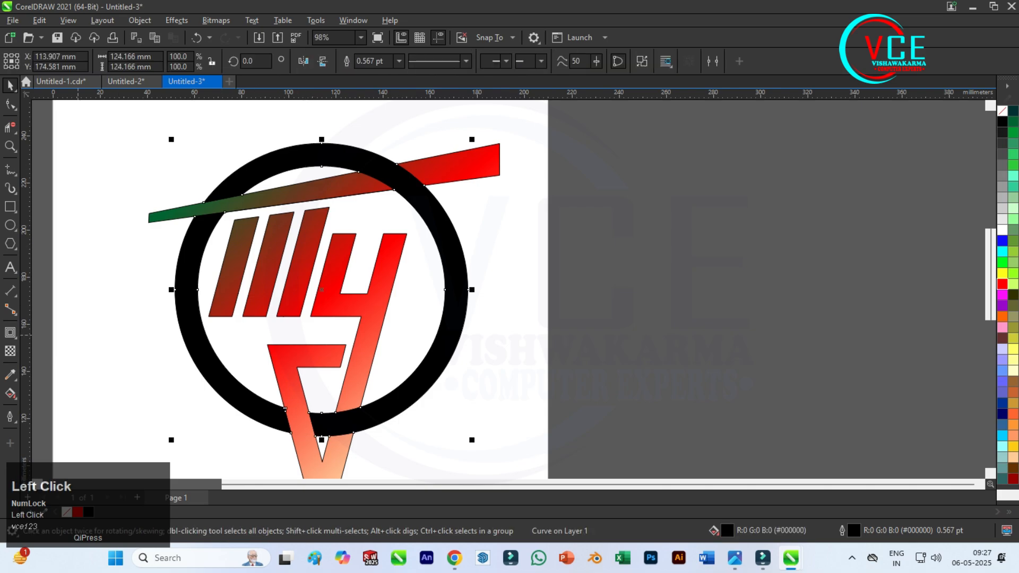
left_click(12, 395)
left_click(45, 408)
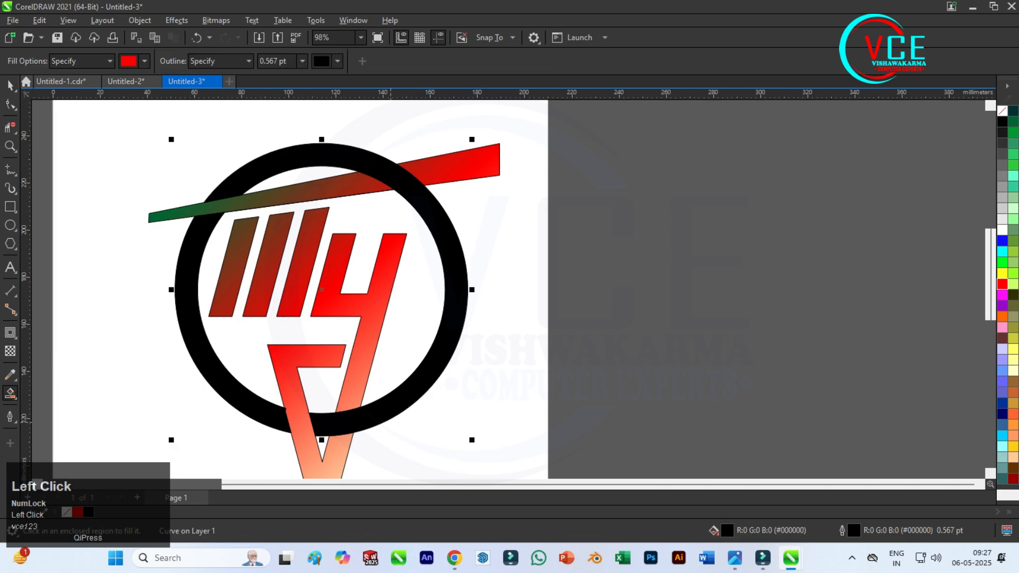
left_click(392, 419)
key("ctrl+z")
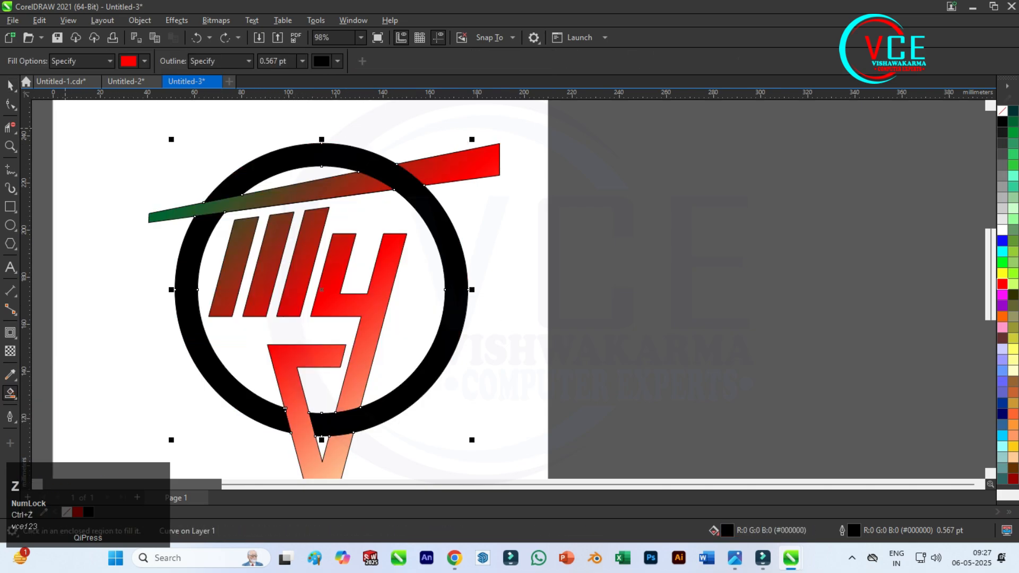
Apply a linear fountain fill to the ring, running diagonally from its lower right to its upper left.
left_click(10, 393)
left_click(45, 393)
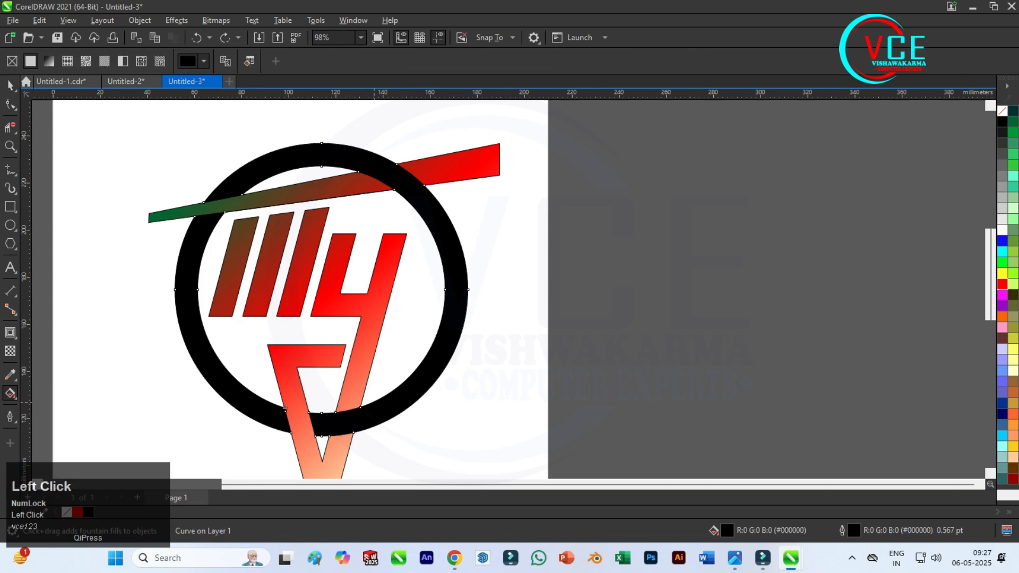
left_click_drag(403, 411, 241, 167)
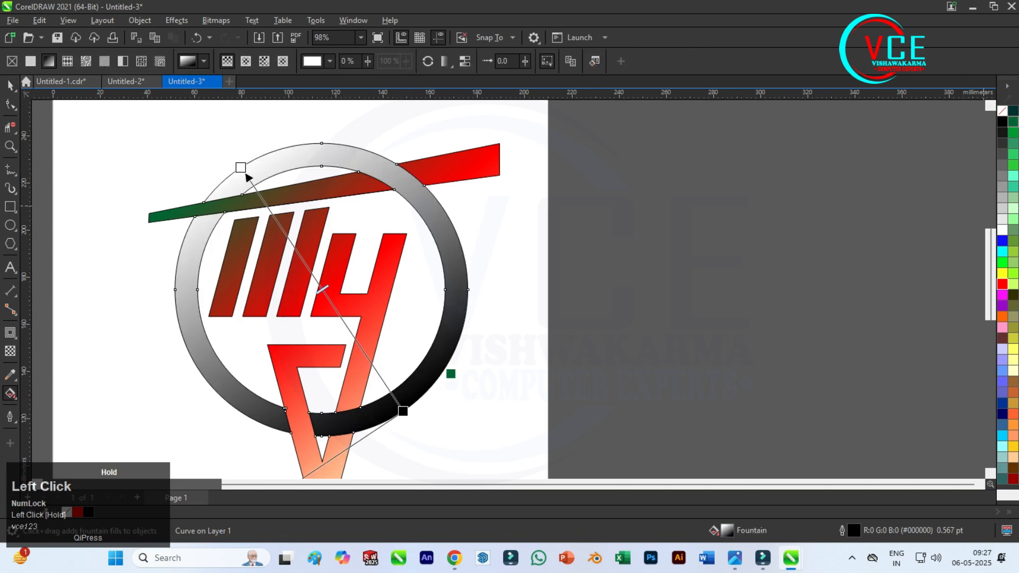
Colour the ring's gradient dark green at the start and peach at the end, with a red colour stop at its middle.
left_click_drag(405, 412, 403, 411)
left_click_drag(1013, 457, 1014, 457)
left_click_drag(247, 174, 247, 175)
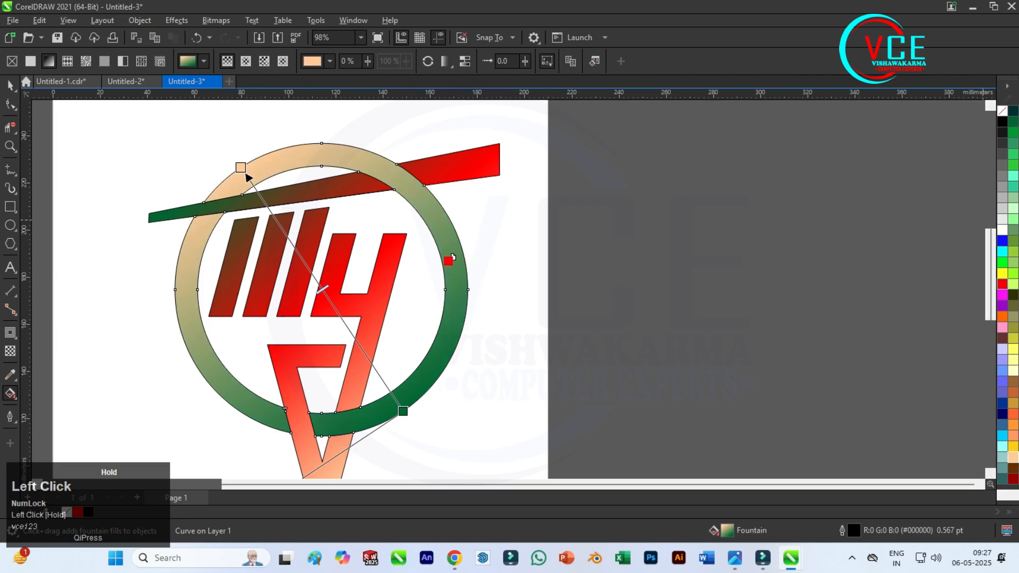
left_click_drag(325, 294, 326, 294)
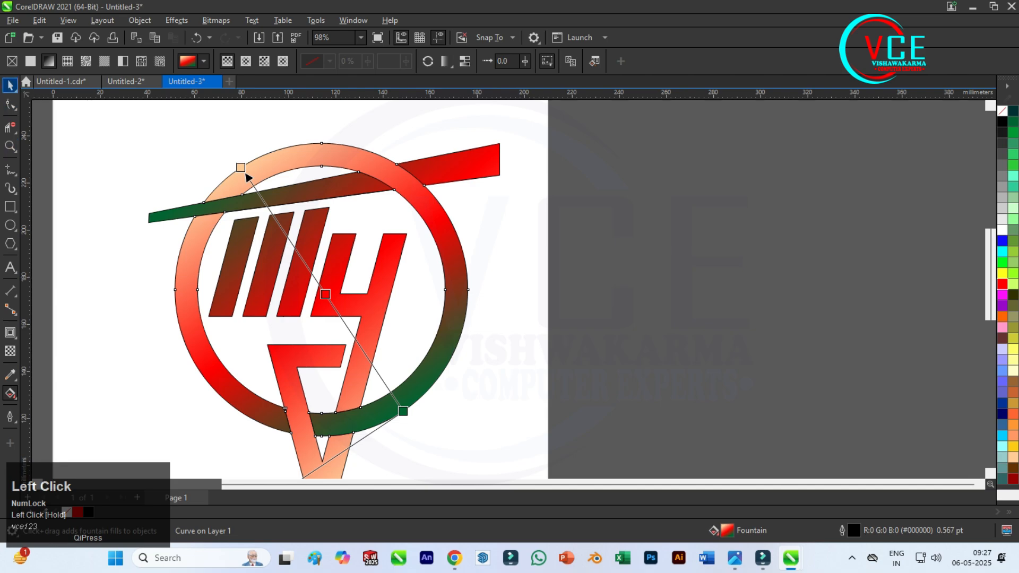
Select the ring and the welded shape and apply the Plastic effect with highlight 89, depth 25, smoothness 73 and light direction 323°.
left_click(10, 85)
scroll(701, 197, "down", 1)
left_click_drag(260, 128, 569, 444)
scroll(512, 242, "up", 1)
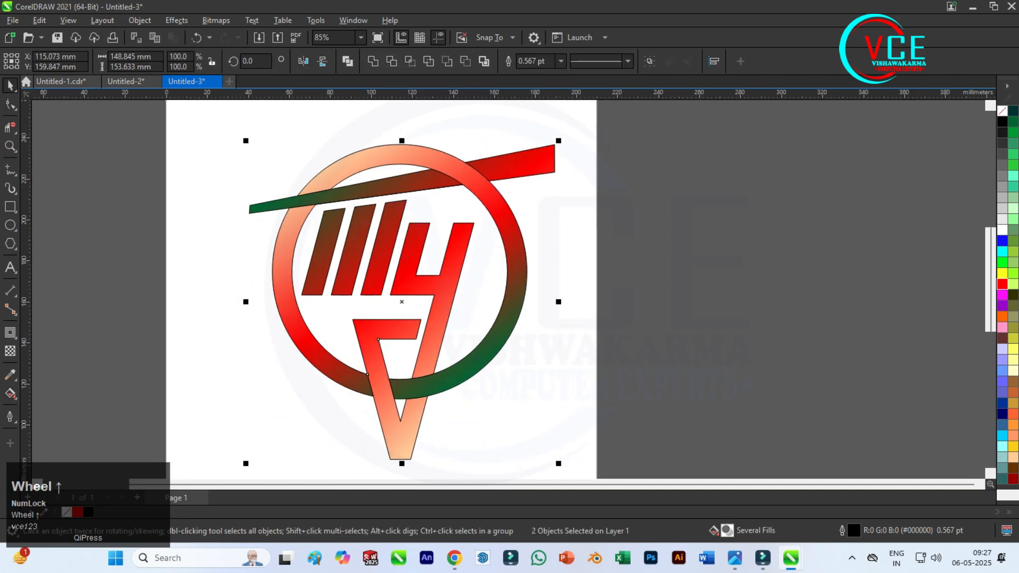
left_click(177, 20)
mouse_move(192, 237)
left_click(301, 282)
left_click_drag(521, 194, 718, 169)
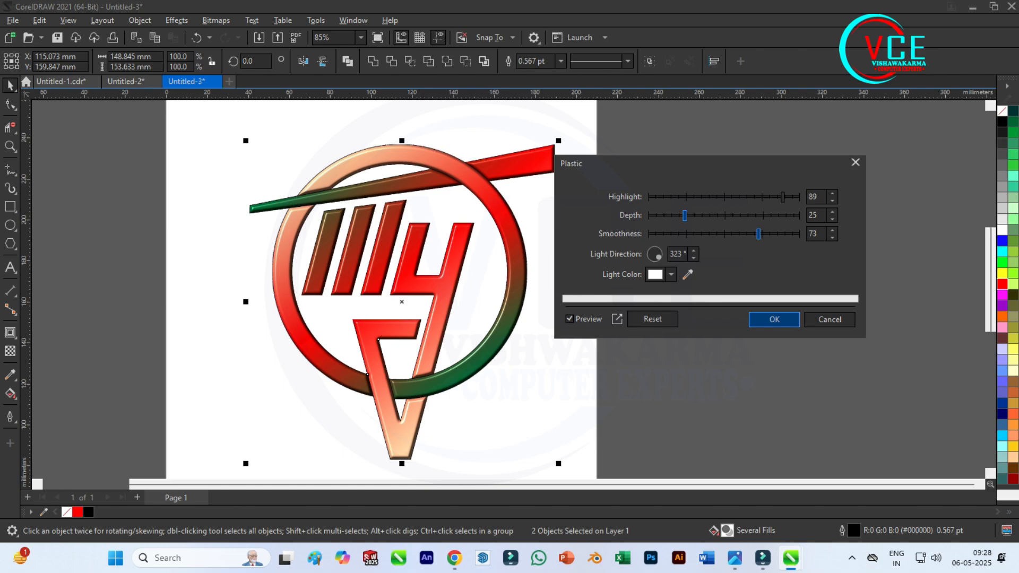
left_click(775, 319)
scroll(395, 175, "up", 1)
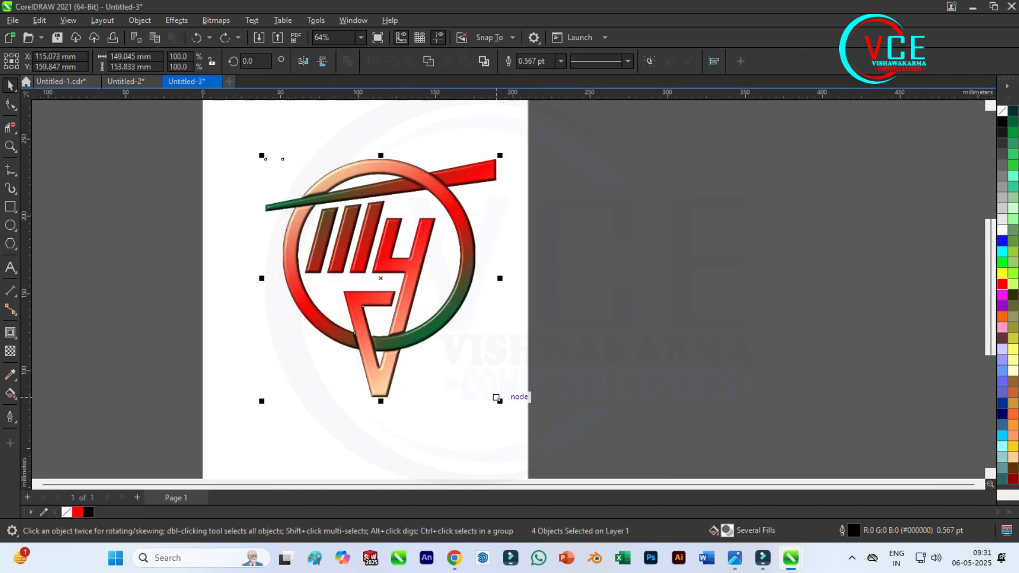
Scale the emblem down to about 101 mm wide and place a copy beside it on the right.
left_click_drag(494, 403, 422, 321)
scroll(341, 228, "up", 1)
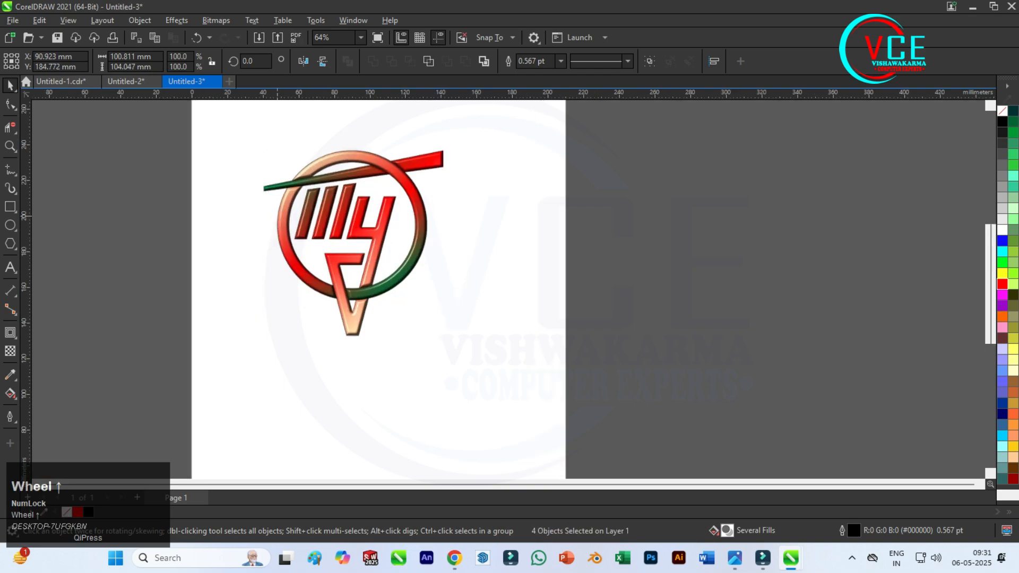
left_click_drag(348, 223, 519, 234)
right_click(519, 234, "shift")
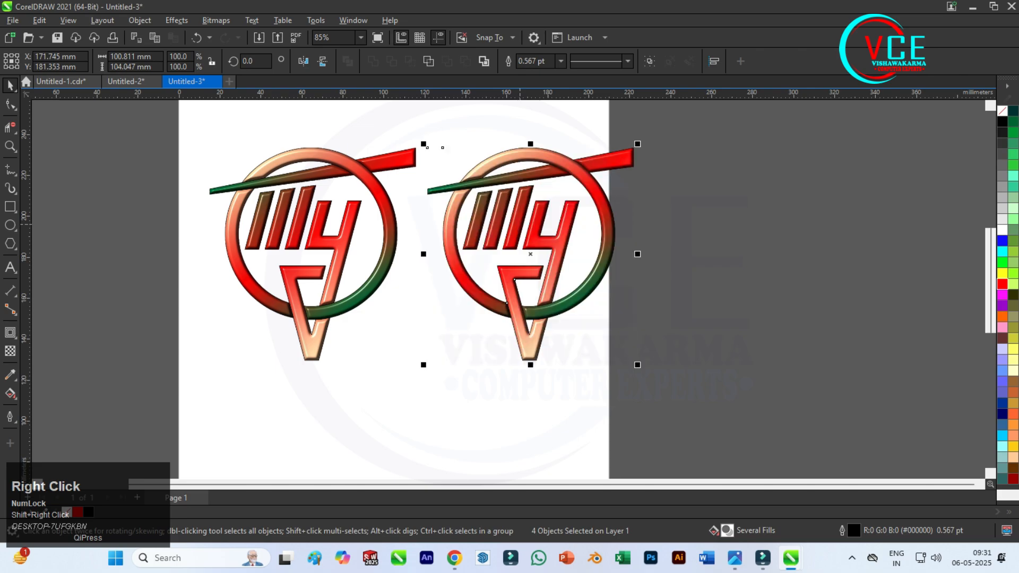
Draw a rectangle about 227 by 127 mm around both emblems and fill it with dark olive #333300.
left_click(10, 206)
left_click_drag(192, 125, 657, 385)
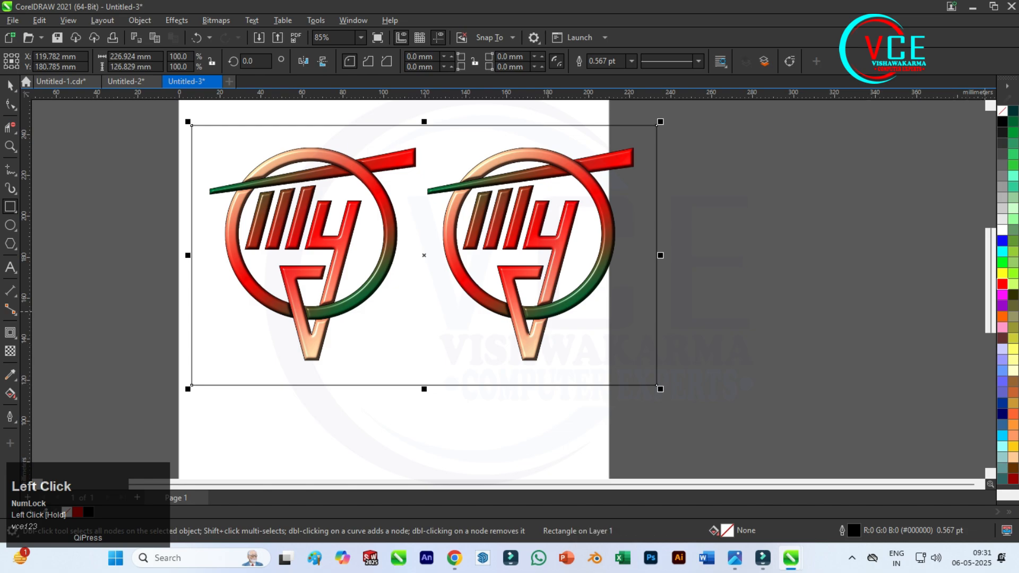
left_click(1013, 295)
Give the rectangle an elliptical fountain fill from white at the centre to dark olive, stretched towards its upper-right corner.
left_click(10, 85)
left_click(10, 394)
left_click(53, 394)
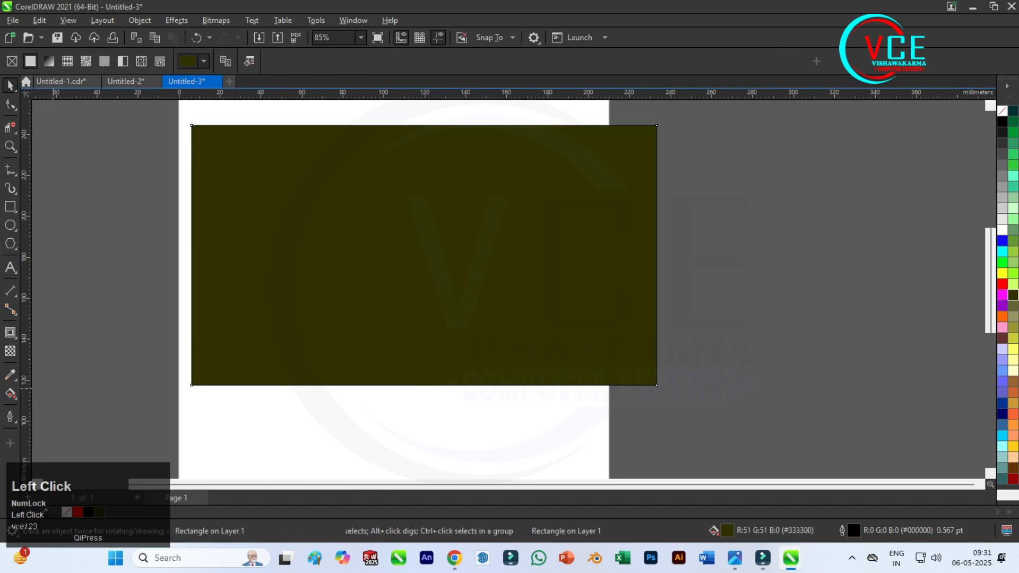
left_click(48, 61)
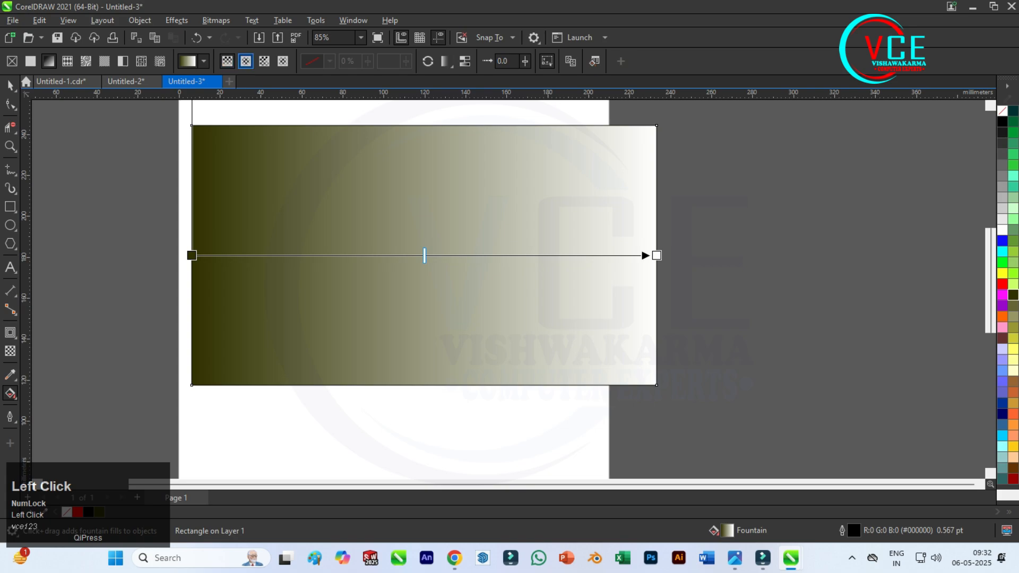
left_click(246, 61)
left_click_drag(657, 256, 676, 141)
Send the gradient rectangle behind both emblems.
left_click(10, 85)
right_click(250, 167)
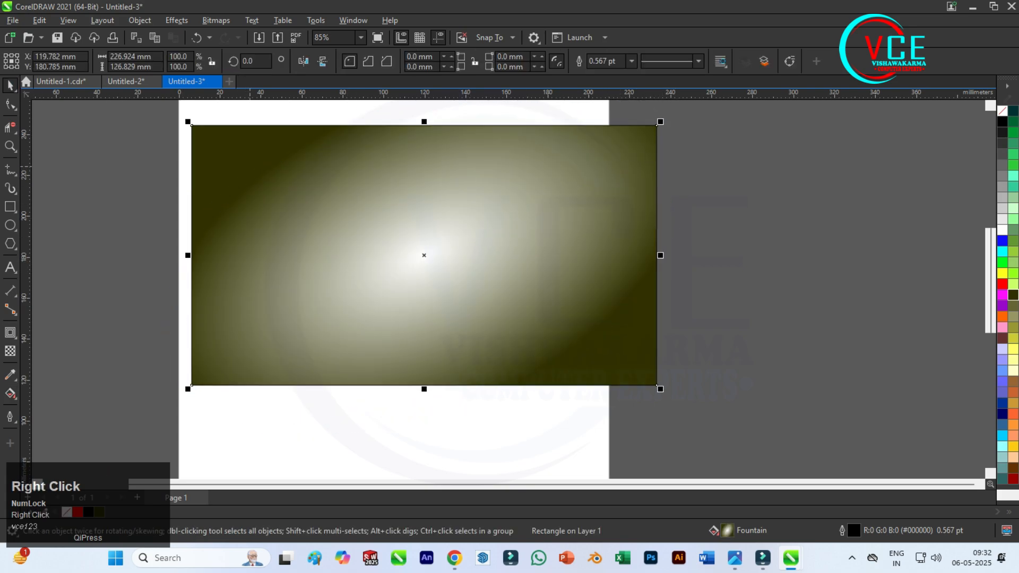
left_click(297, 255)
left_click(445, 303)
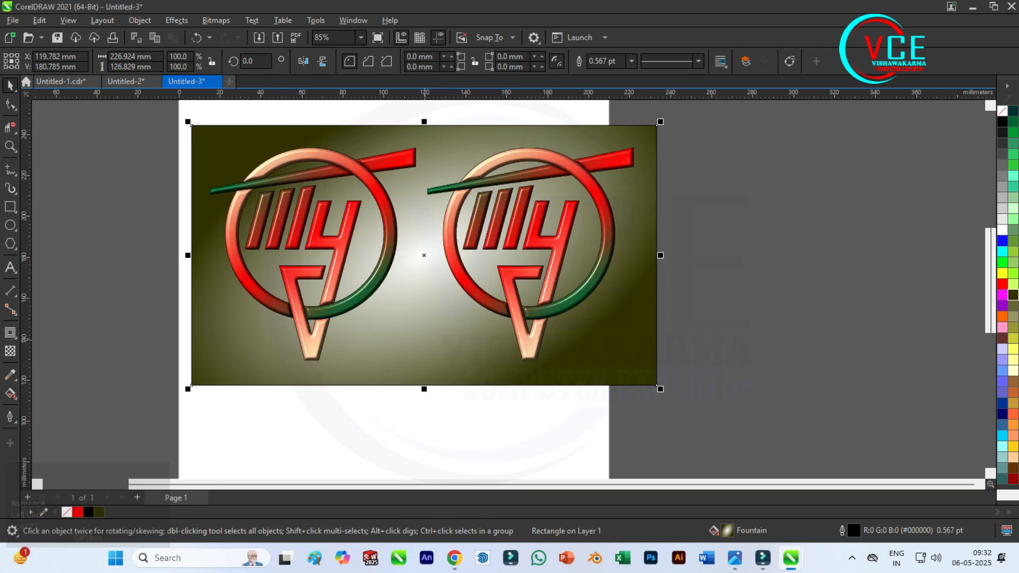
scroll(425, 265, "up", 1)
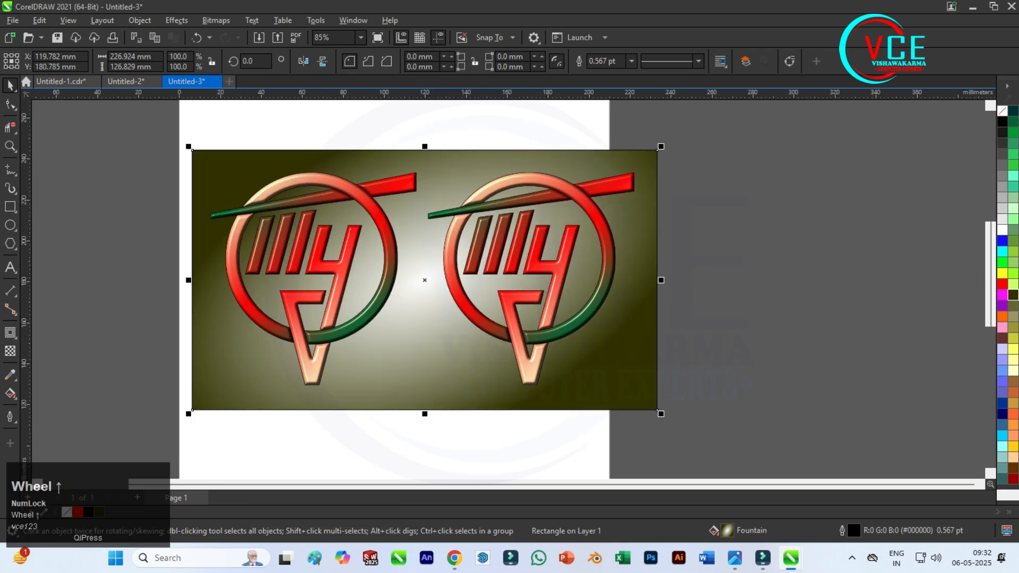
Recolour the background rectangle's gradient with navy blue at the edges and cyan at the centre.
left_click(11, 394)
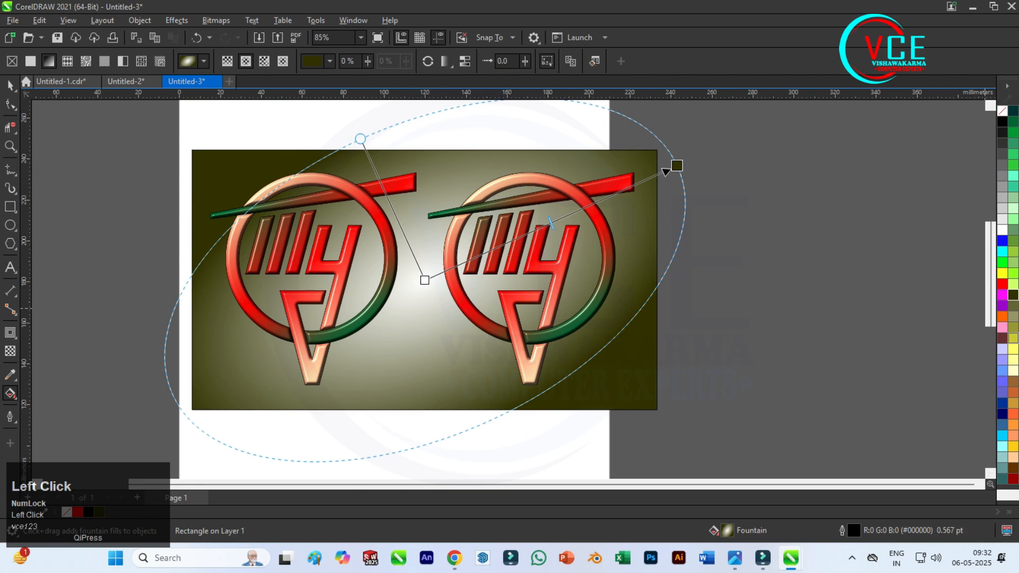
left_click_drag(1003, 414, 678, 166)
left_click_drag(1003, 251, 505, 262)
left_click_drag(440, 283, 425, 280)
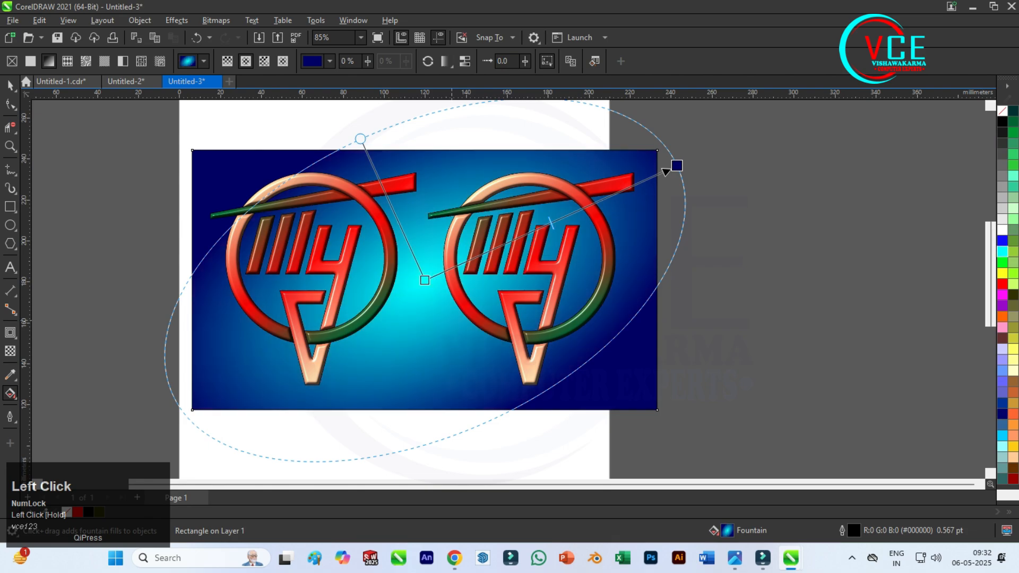
left_click(10, 85)
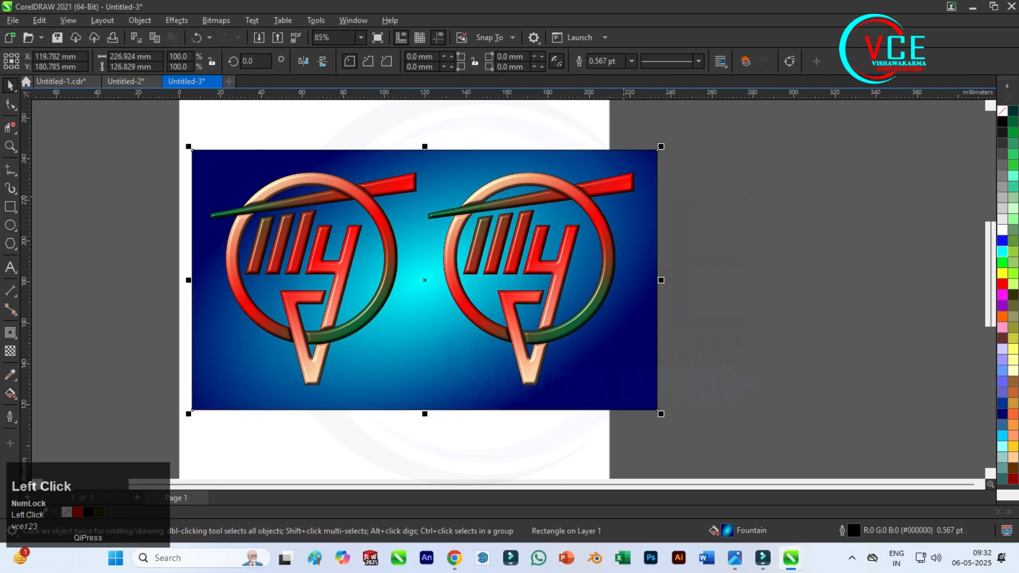
scroll(569, 163, "down", 1)
scroll(440, 208, "up", 1)
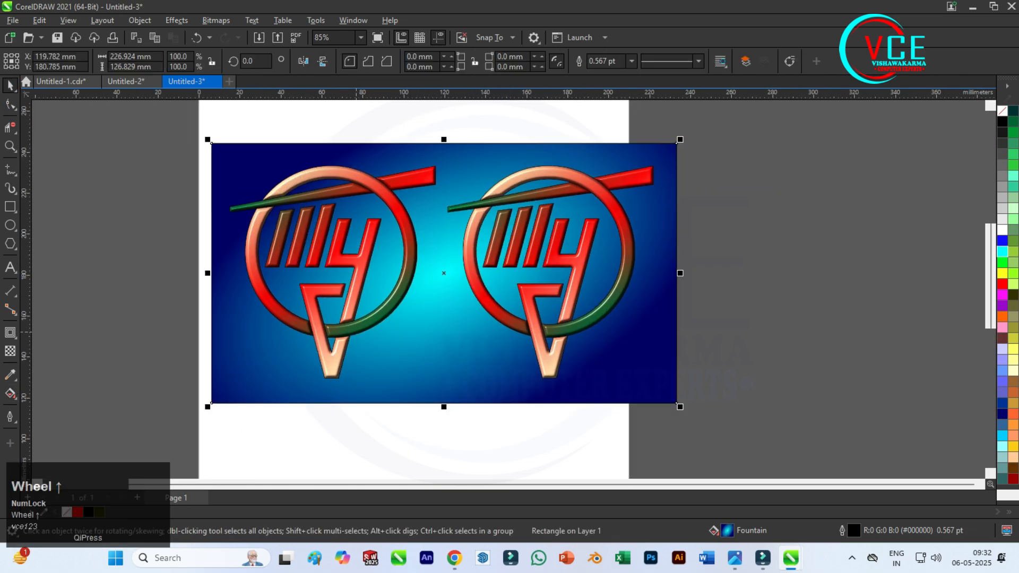
Recolour the background rectangle's gradient with dark green at the edges and peach at the centre, and deselect it.
left_click(10, 393)
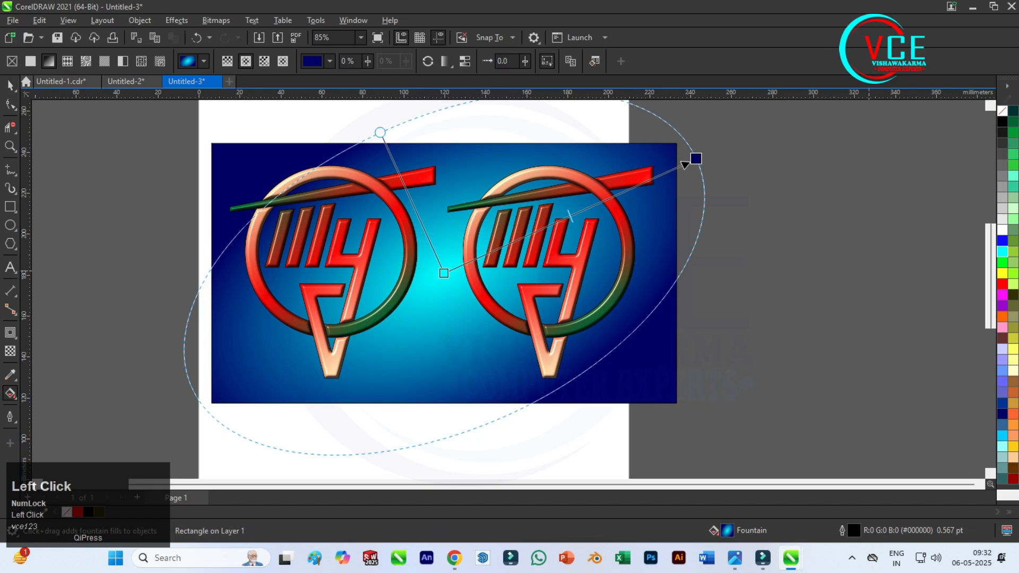
left_click_drag(1014, 122, 696, 159)
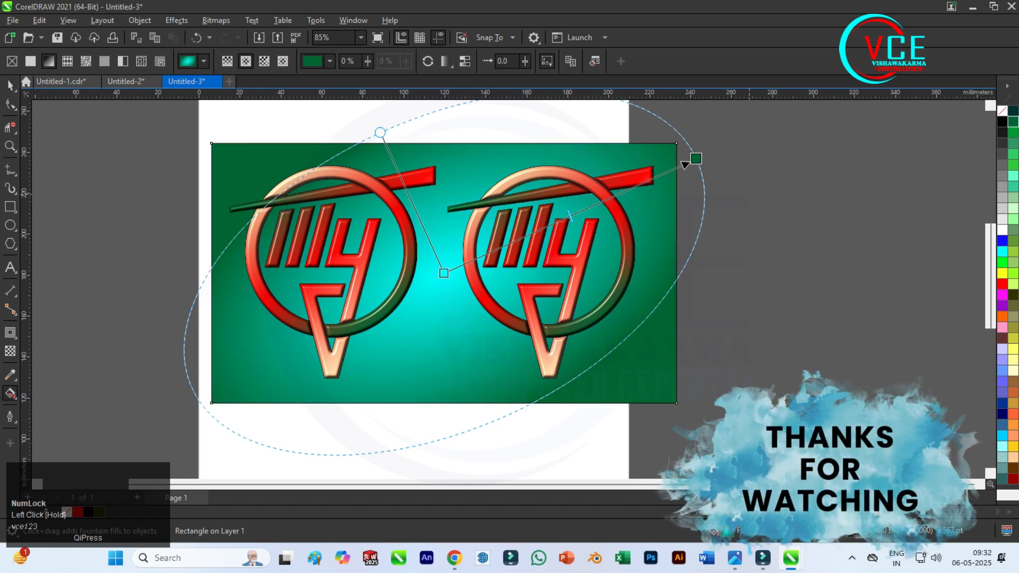
left_click_drag(1013, 370, 457, 275)
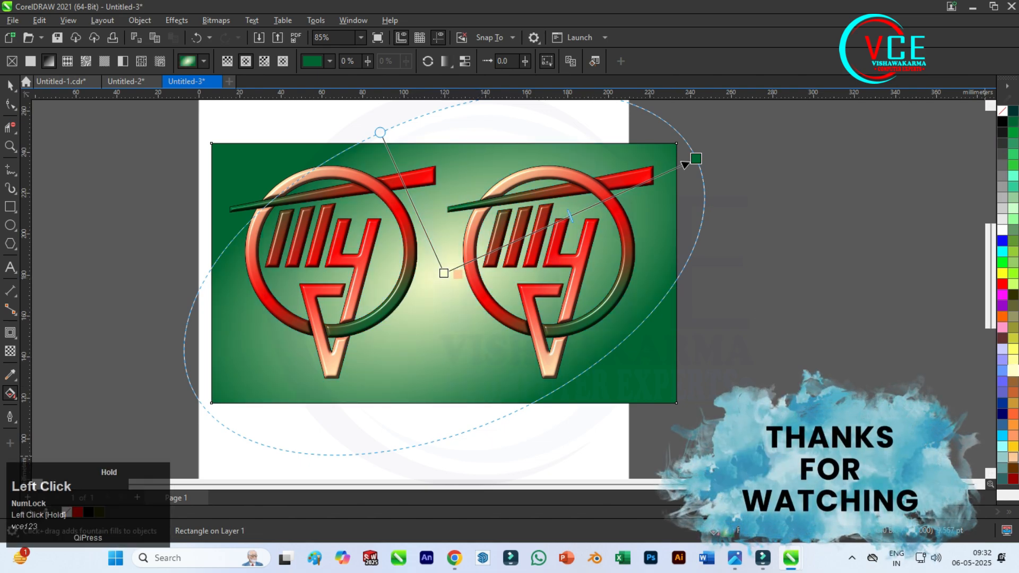
scroll(405, 182, "up", 1)
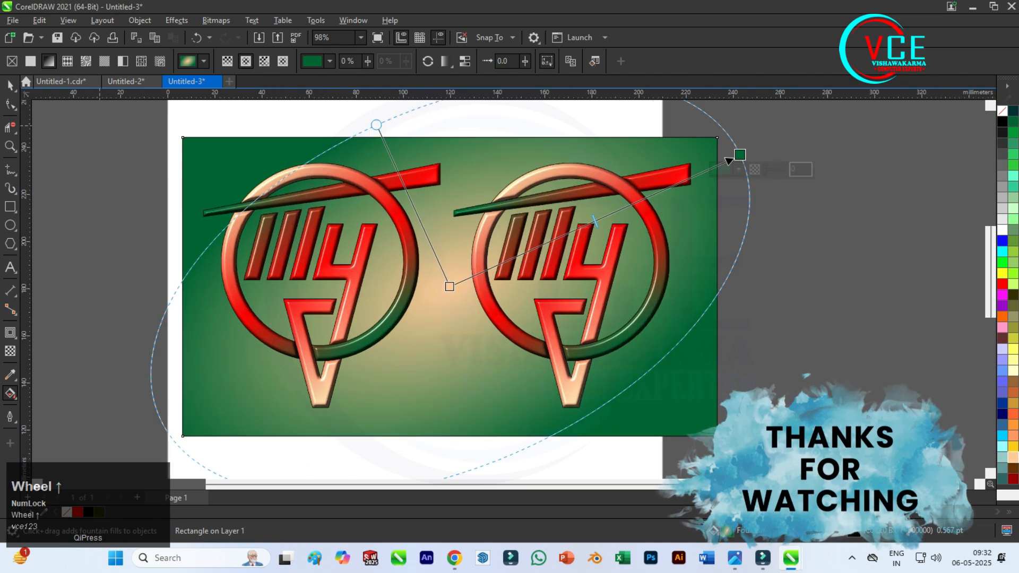
left_click(10, 86)
left_click(776, 139)
scroll(463, 239, "down", 1)
scroll(444, 232, "up", 1)
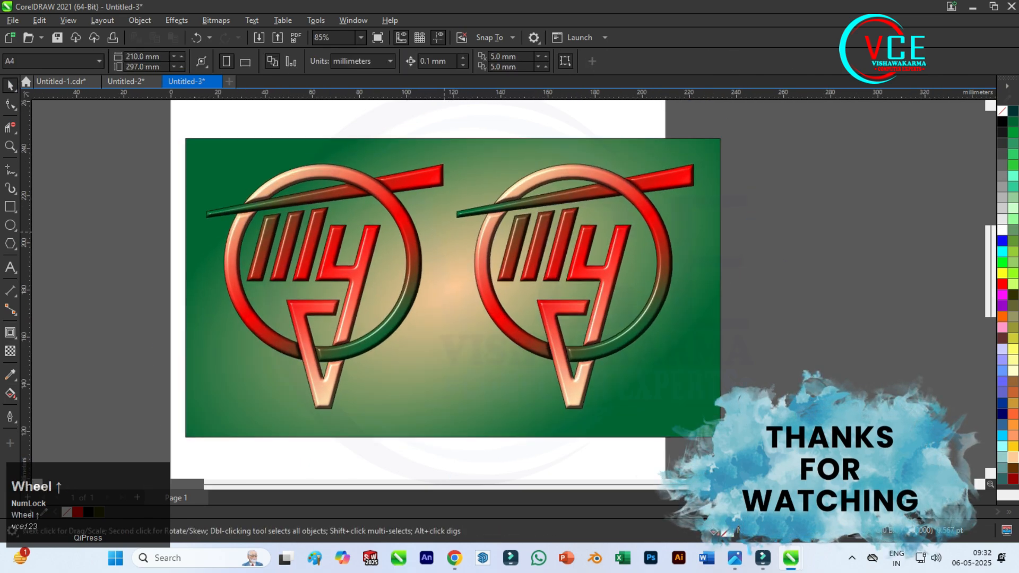
Group all objects of the left emblem and place a copy of the group to the right of the background rectangle.
scroll(392, 181, "down", 1)
left_click(292, 184)
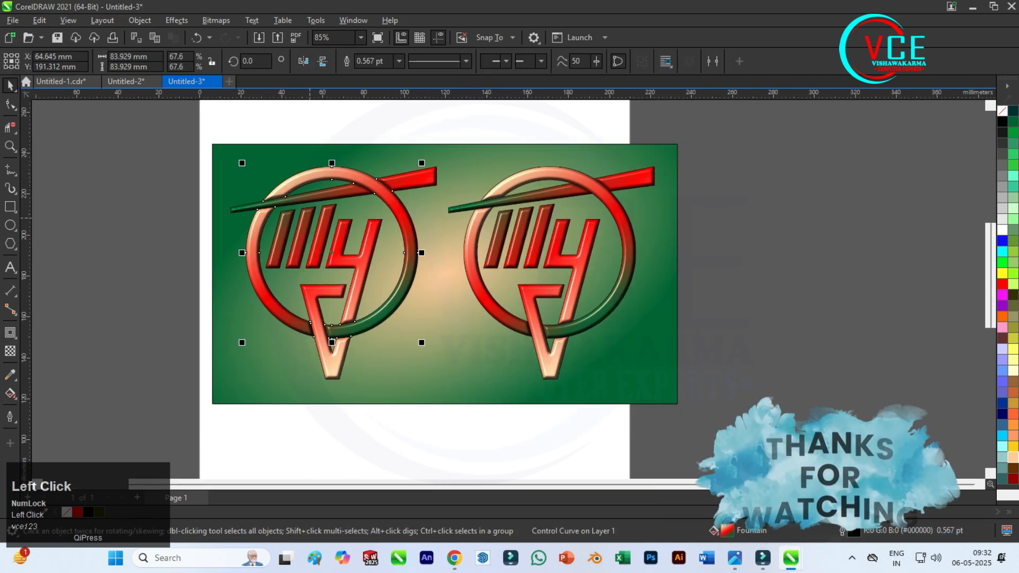
left_click_drag(180, 116, 464, 438)
right_click(346, 185)
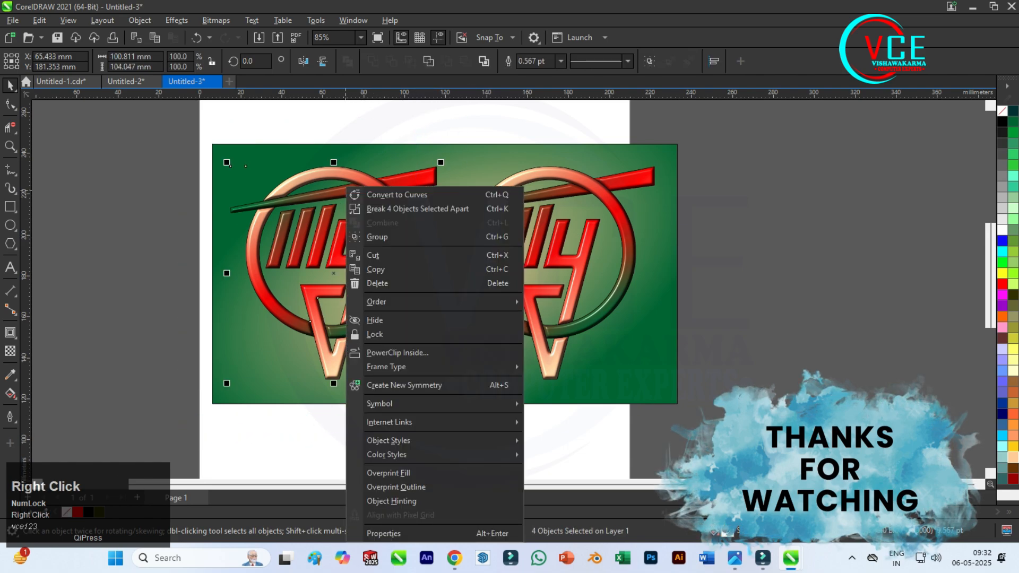
left_click(371, 235)
left_click_drag(340, 231, 805, 246)
right_click(806, 246)
Fill the original left emblem group with black and apply a Gaussian Blur to turn it into a soft shadow.
left_click(357, 252)
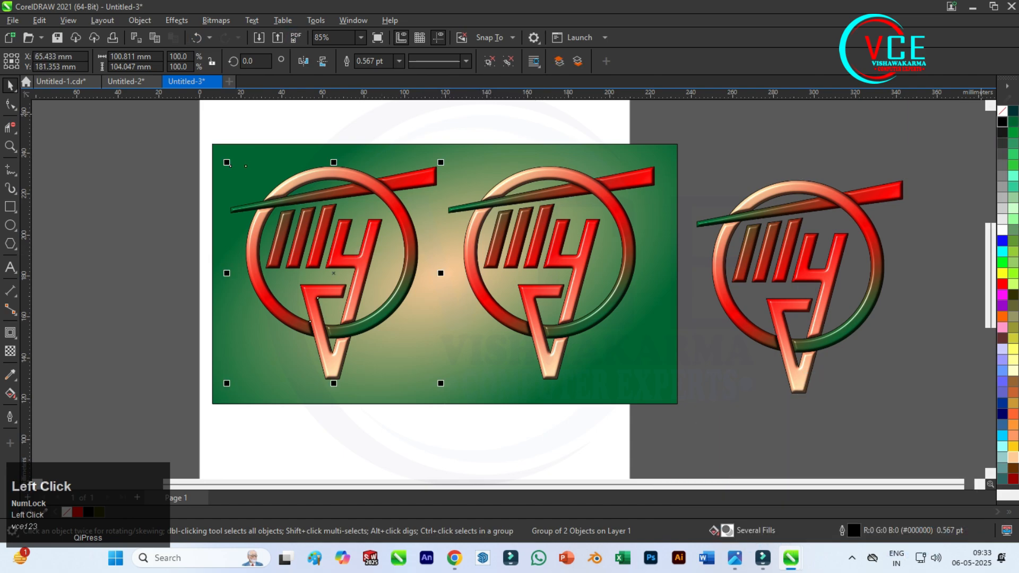
left_click(1002, 122)
left_click(176, 20)
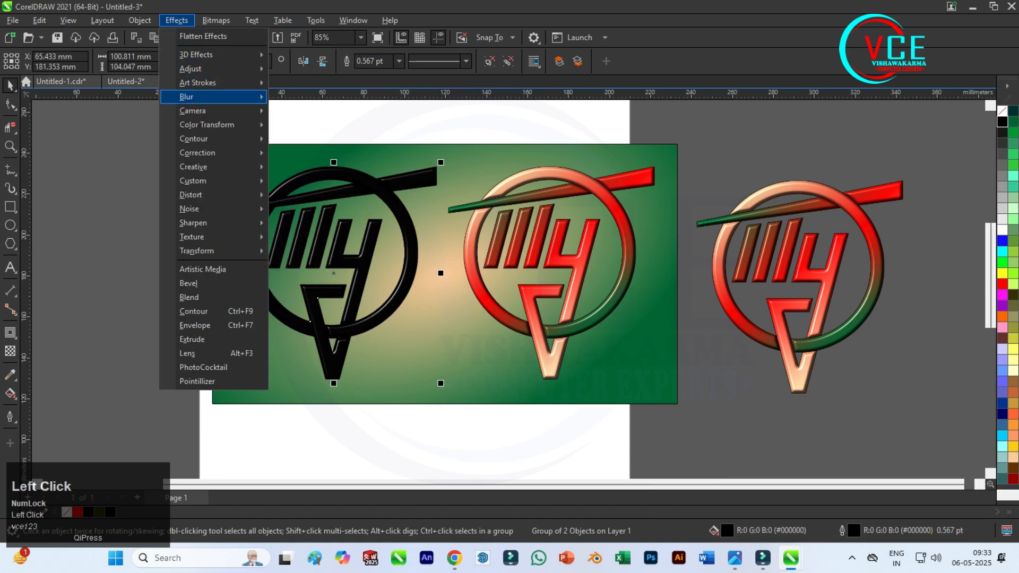
mouse_move(191, 97)
left_click(313, 126)
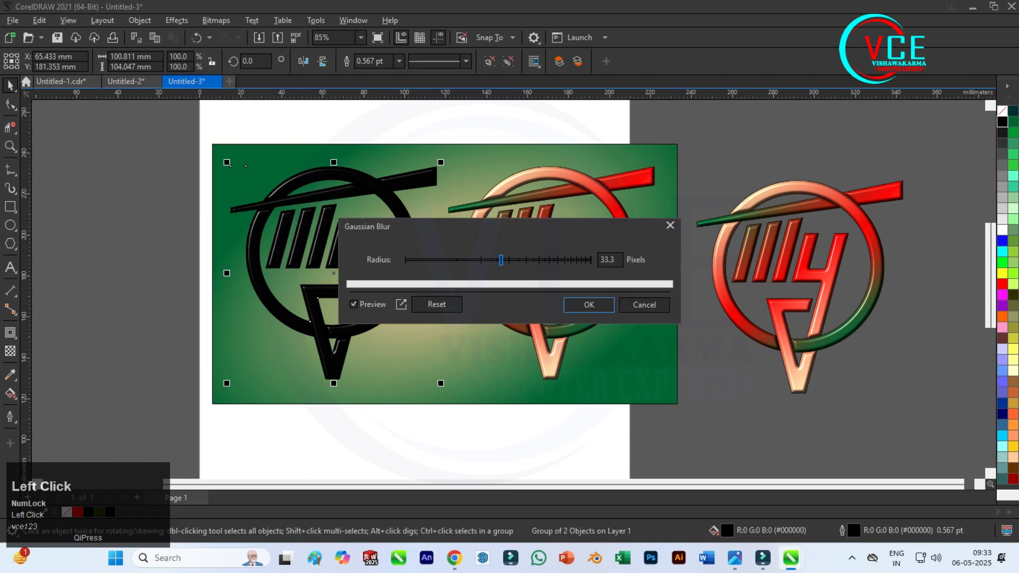
left_click_drag(501, 260, 497, 260)
left_click(590, 305)
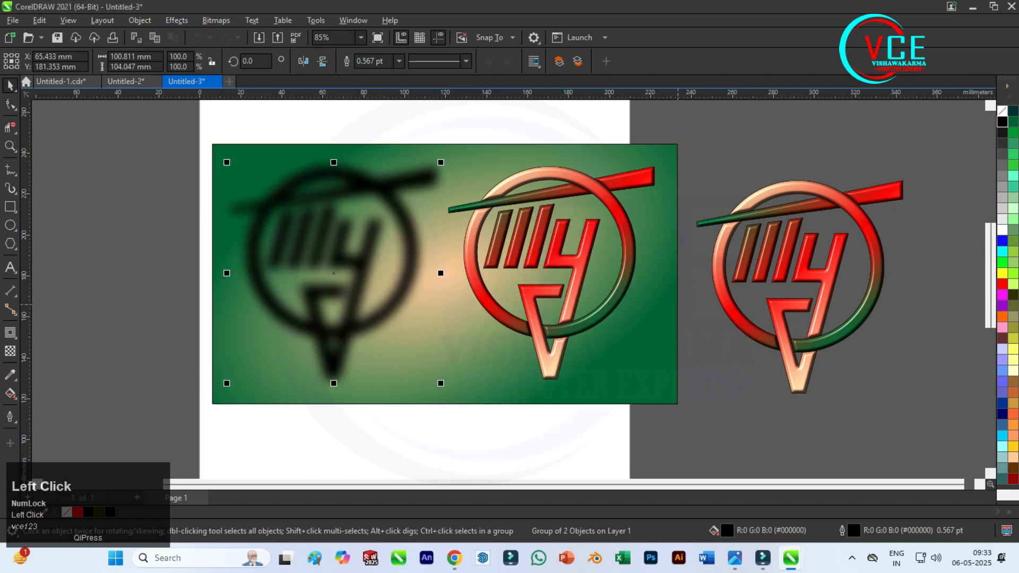
Move the coloured emblem copy onto the blurred black shape, offset slightly up and to the left.
mouse_move(363, 262)
left_mouse_down()
mouse_move(398, 240)
mouse_move(362, 257)
left_mouse_up()
scroll(265, 179, "up", 2)
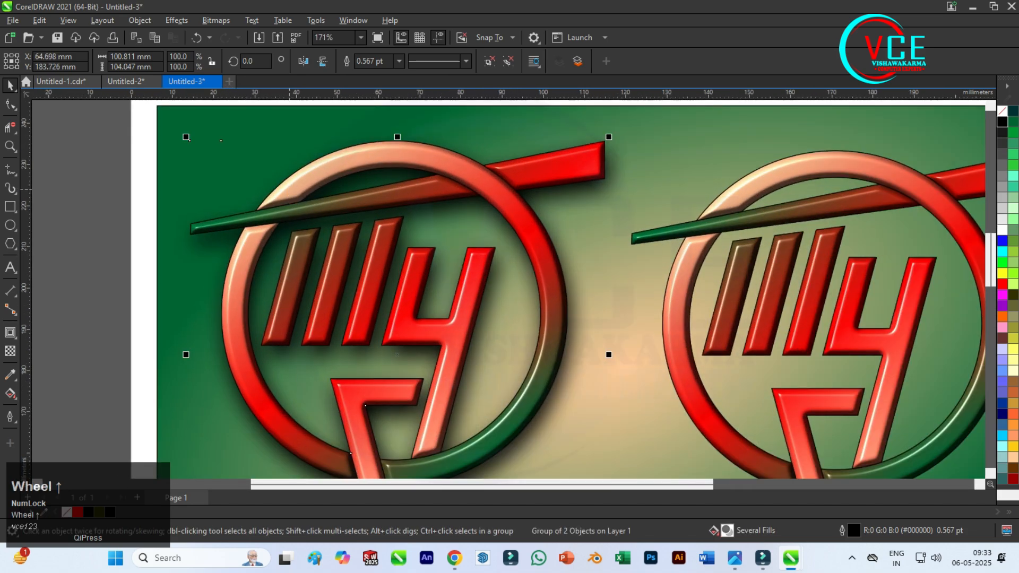
scroll(313, 182, "down", 2)
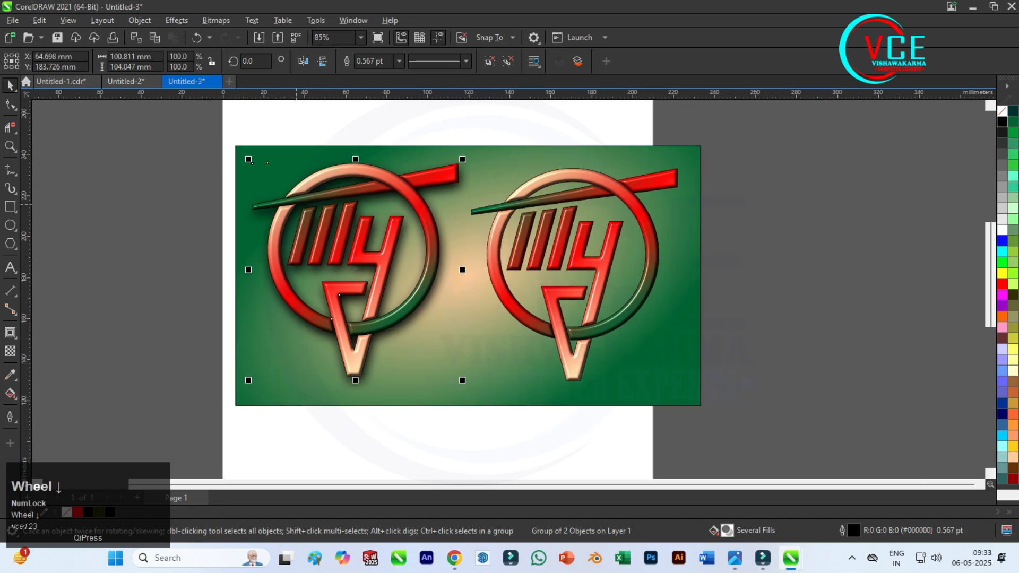
Group the left emblem with its shadow, shift the group slightly down and to the left on the background, and deselect it.
left_click(218, 170)
left_click_drag(270, 224, 516, 458)
right_click(341, 230)
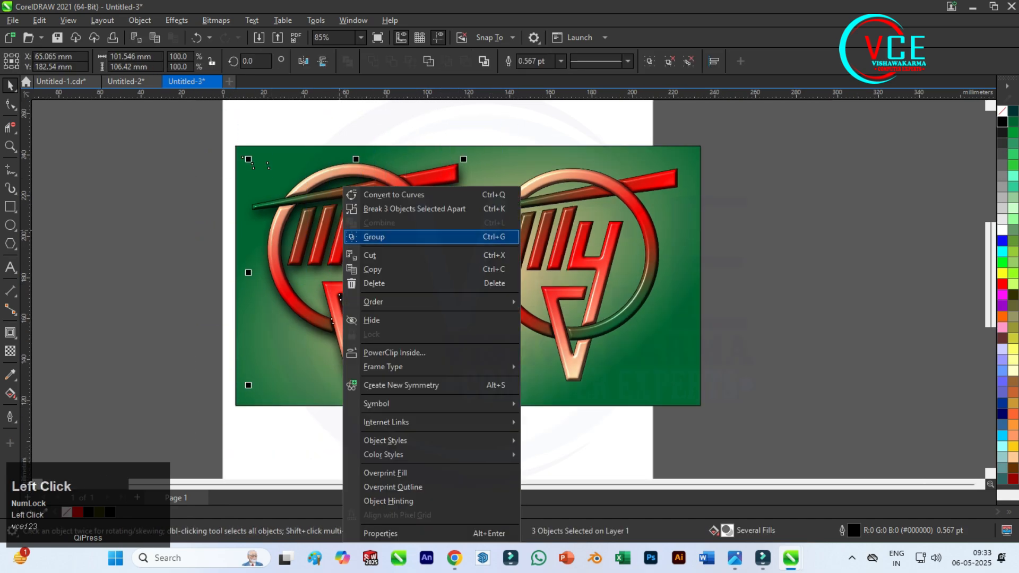
left_click(375, 237)
mouse_move(367, 226)
left_mouse_down()
mouse_move(371, 234)
mouse_move(350, 233)
left_mouse_up()
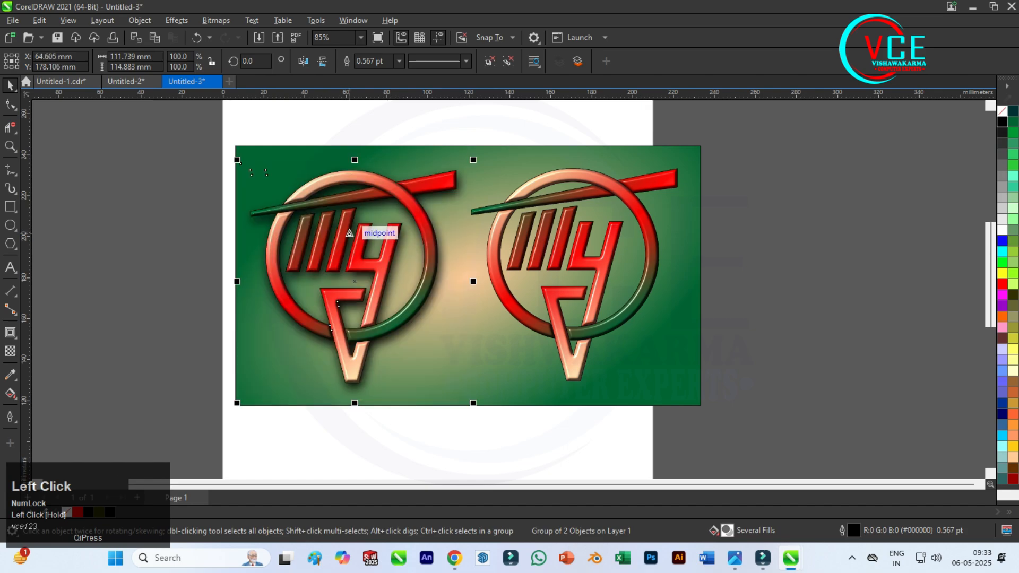
left_click(179, 206)
scroll(337, 145, "down", 3)
scroll(515, 211, "up", 4)
scroll(420, 202, "down", 3)
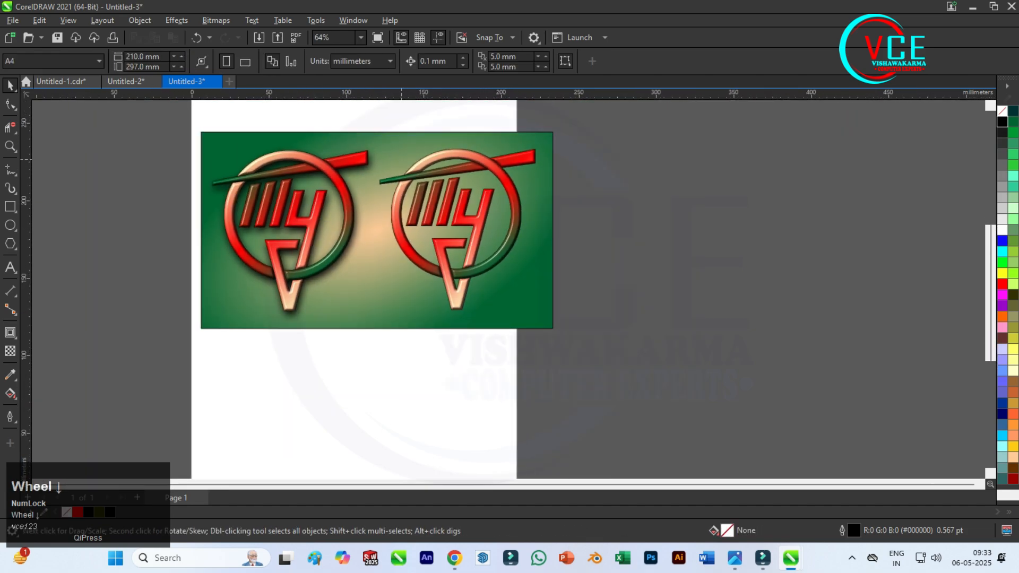
Select all objects of the right emblem and convert them into a single bitmap.
left_click_drag(367, 110, 601, 378)
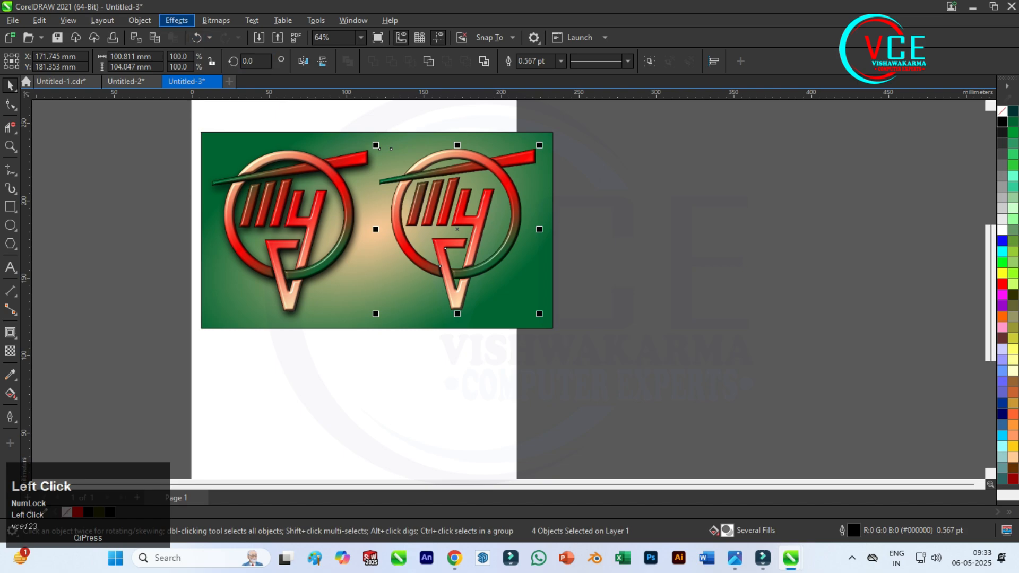
left_click(176, 20)
left_click(203, 36)
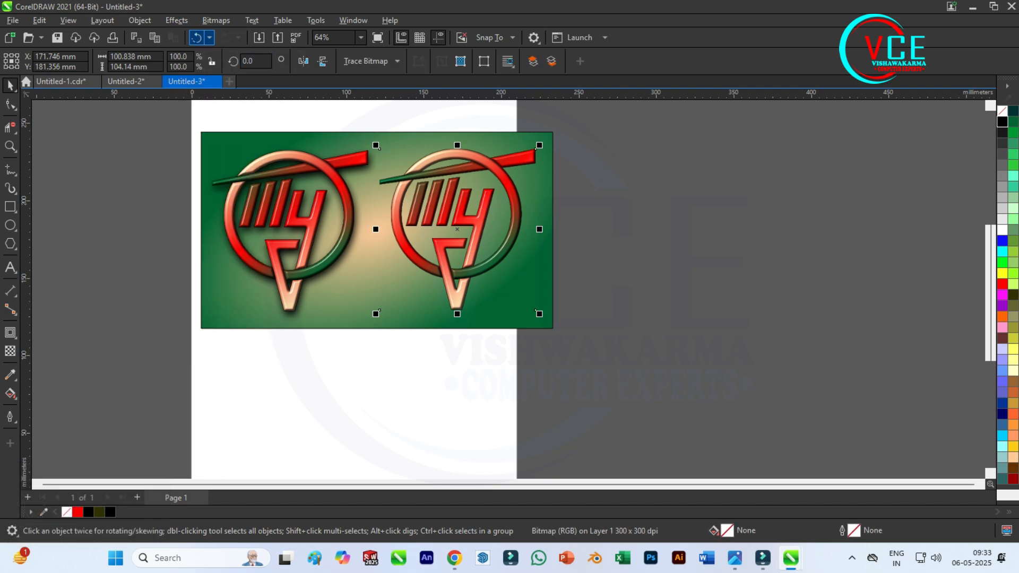
Recolour the right emblem bitmap to orange and yellow using Hue/Saturation/Lightness with hue 32, saturation 24 and lightness 3.
left_click(177, 21)
mouse_move(212, 69)
left_click(315, 183)
left_click_drag(625, 157, 866, 129)
scroll(294, 284, "up", 2)
left_click_drag(293, 284, 290, 175)
left_click_drag(683, 265, 724, 265)
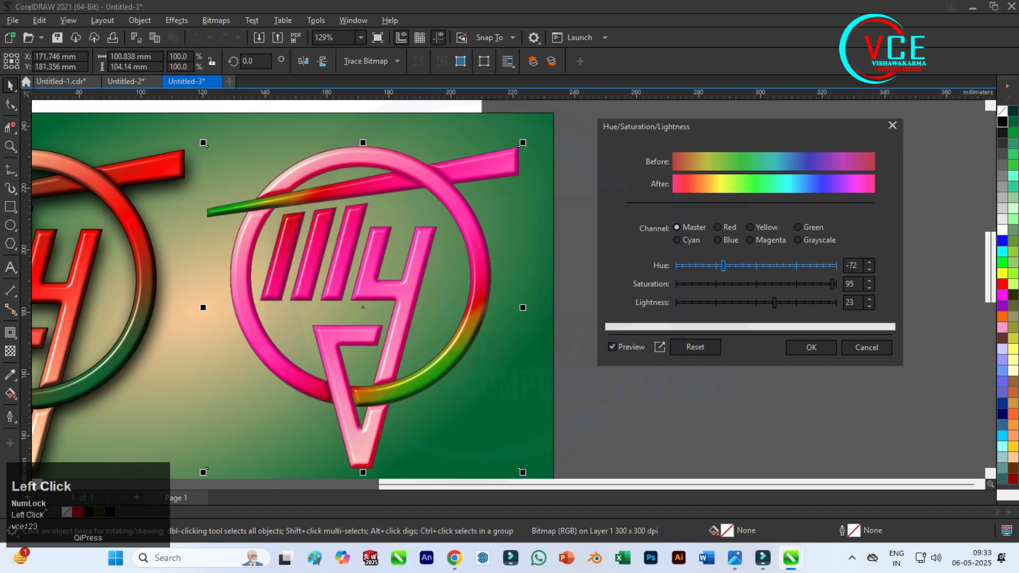
left_click(704, 265)
left_click(775, 284)
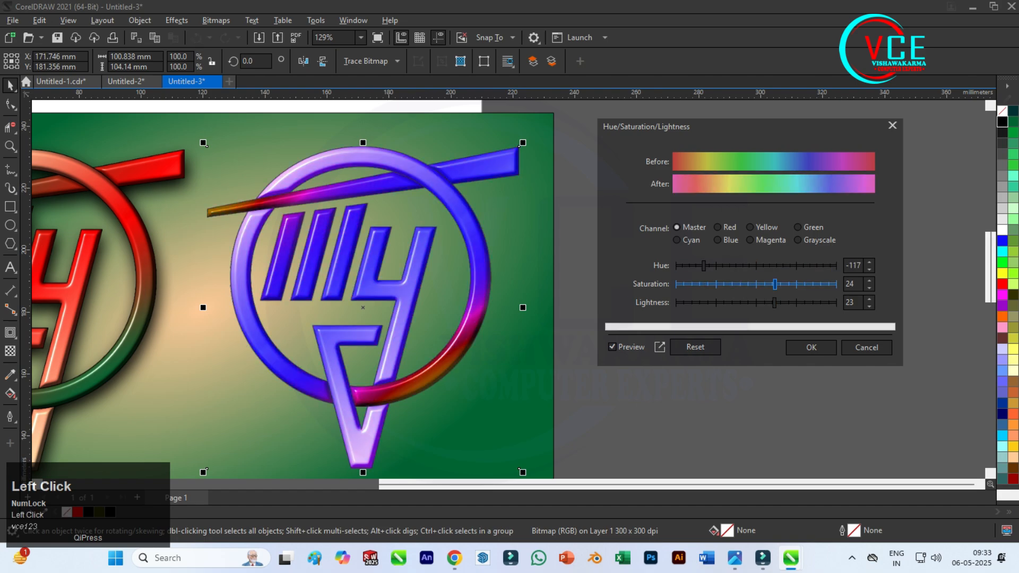
left_click_drag(774, 302, 758, 302)
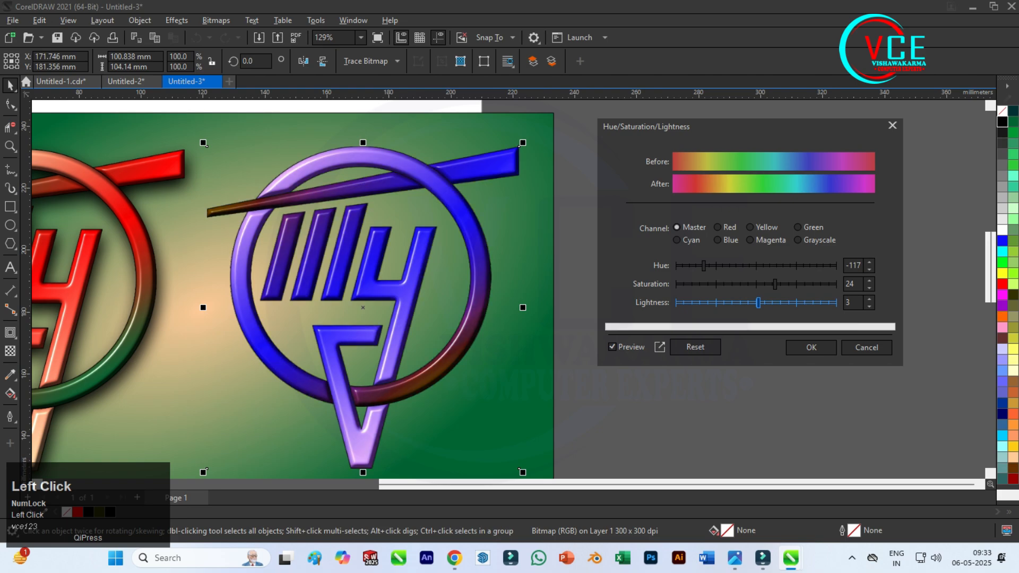
left_click_drag(704, 266, 828, 266)
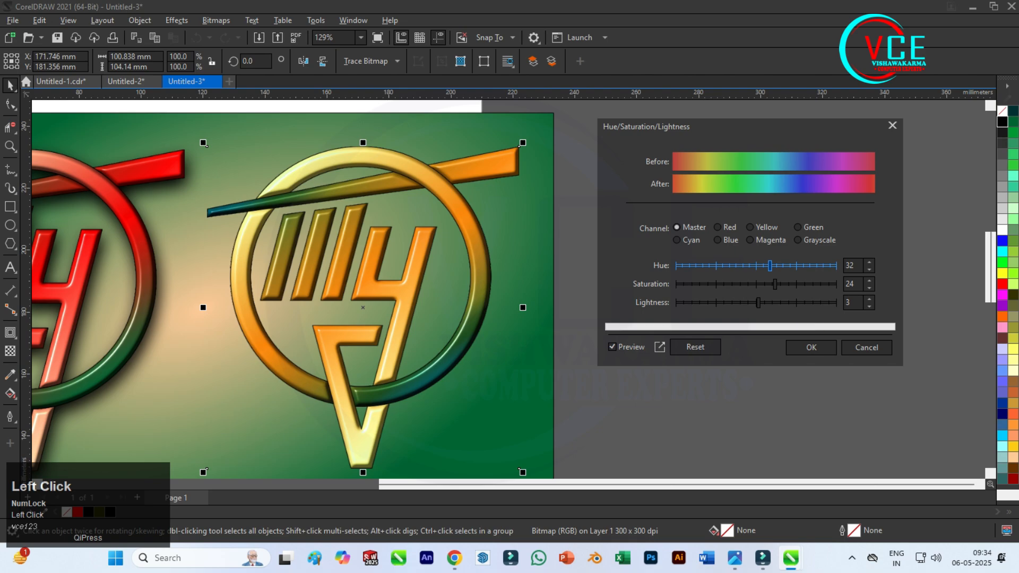
left_click(811, 347)
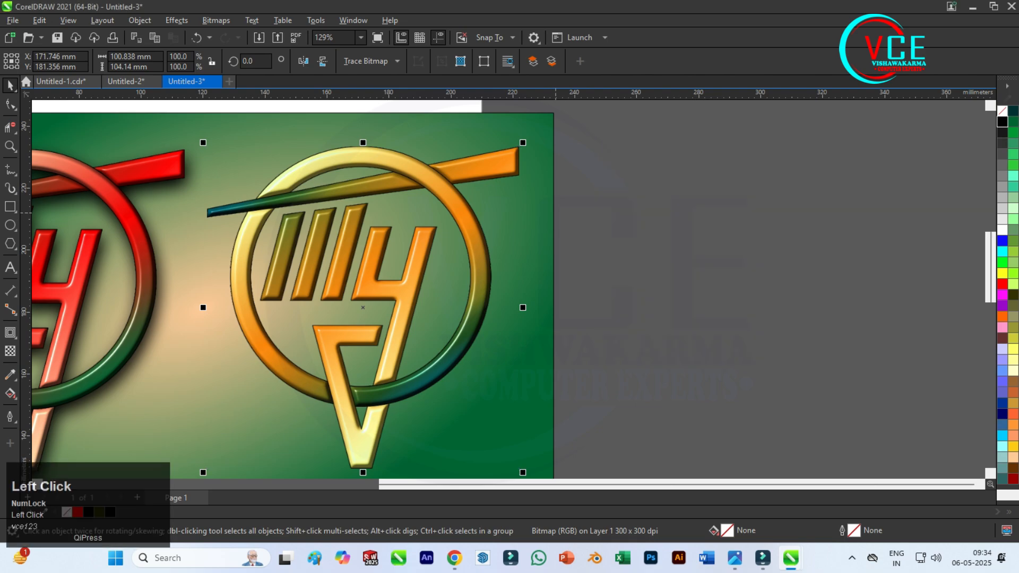
Try to apply the Flat Bottom Right shadow preset to the orange emblem.
scroll(531, 188, "down", 1)
left_click(10, 332)
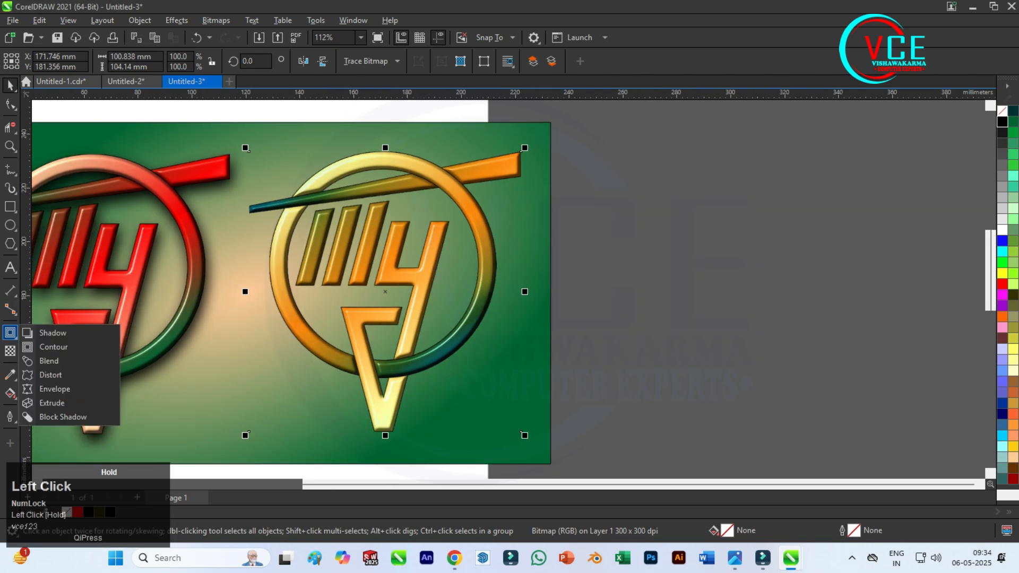
left_click(53, 333)
left_click(32, 61)
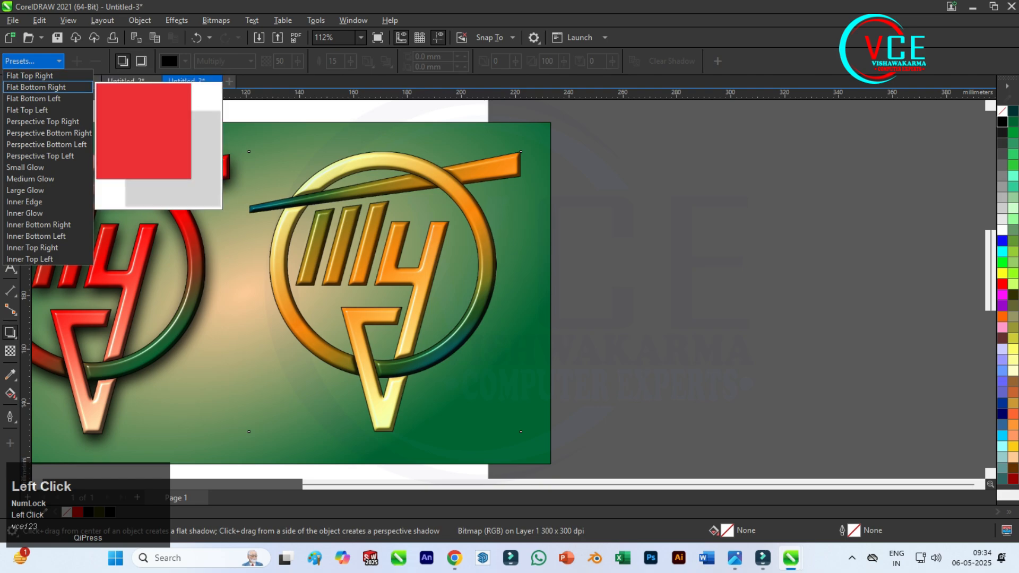
left_click(32, 83)
left_click(559, 309)
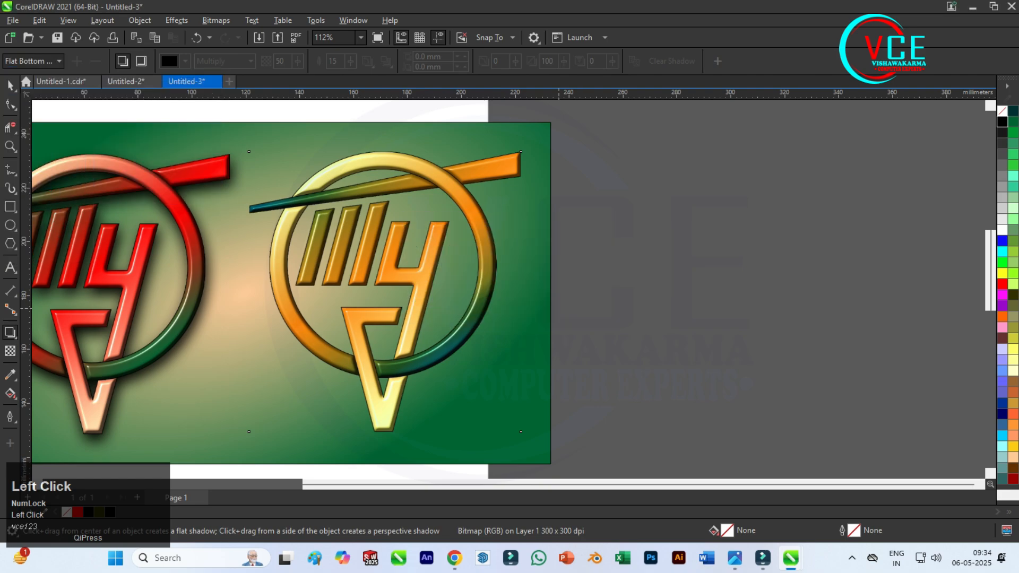
Try placing a copy of the orange emblem in the empty area beside the background rectangle.
left_click(11, 85)
left_click_drag(345, 240, 694, 256)
right_click(694, 255)
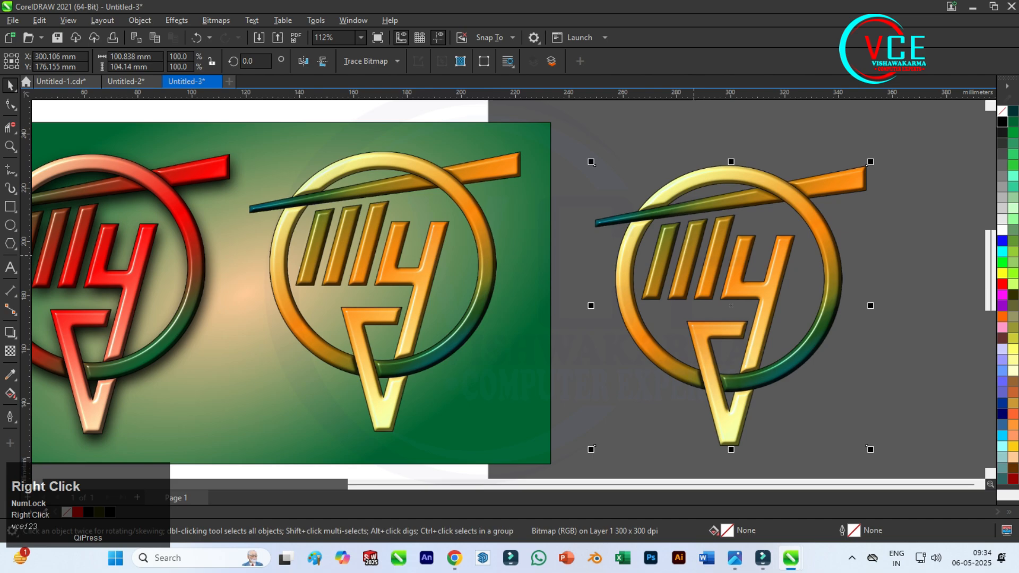
key("F10")
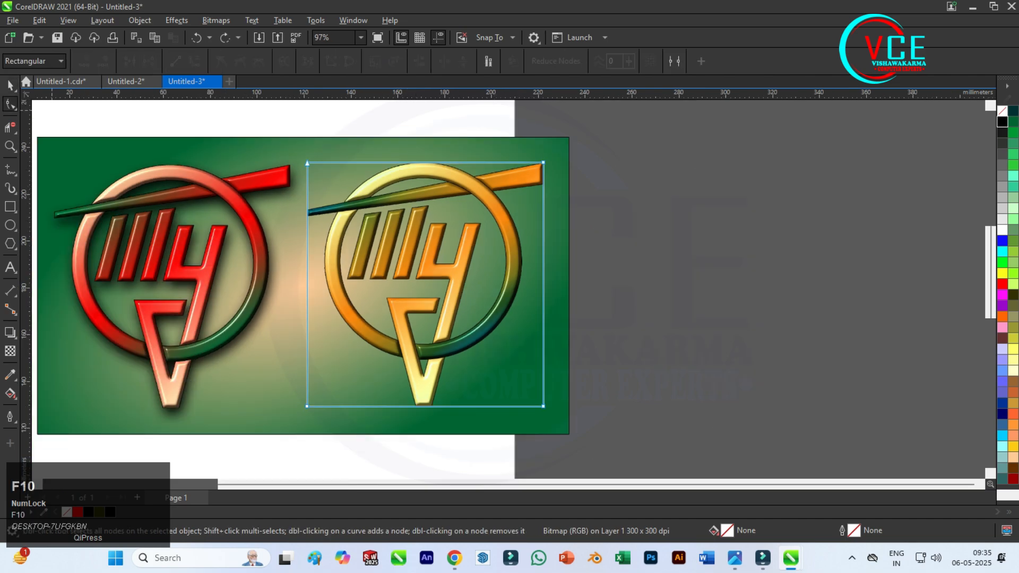
Duplicate the orange emblem bitmap to the right of the background rectangle.
left_click(10, 85)
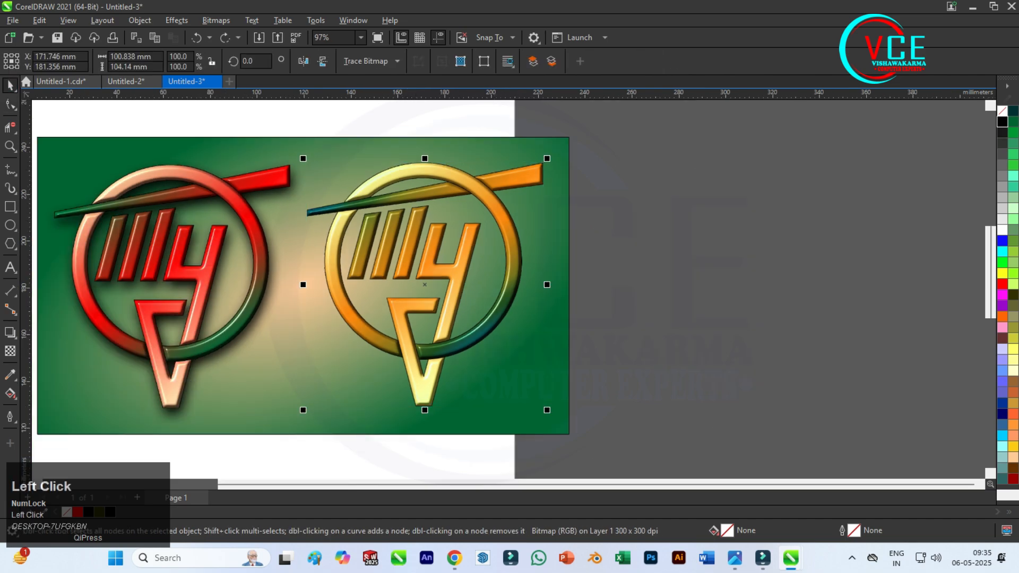
left_click_drag(395, 227, 742, 236)
right_click(743, 236)
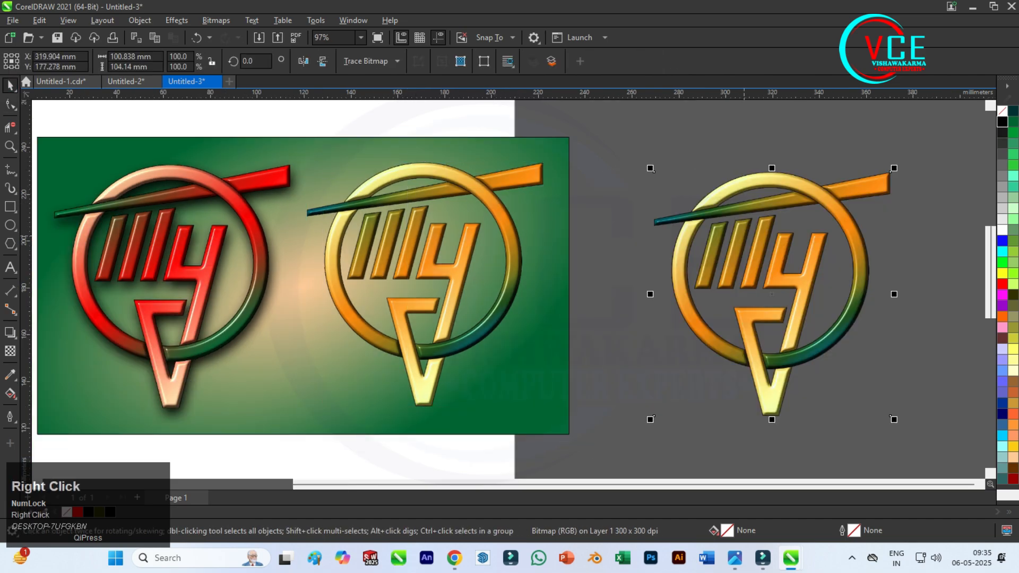
Apply a Gaussian Blur with a radius of 24.7 pixels to the original orange emblem on the background.
left_click(430, 252)
scroll(509, 287, "down", 1)
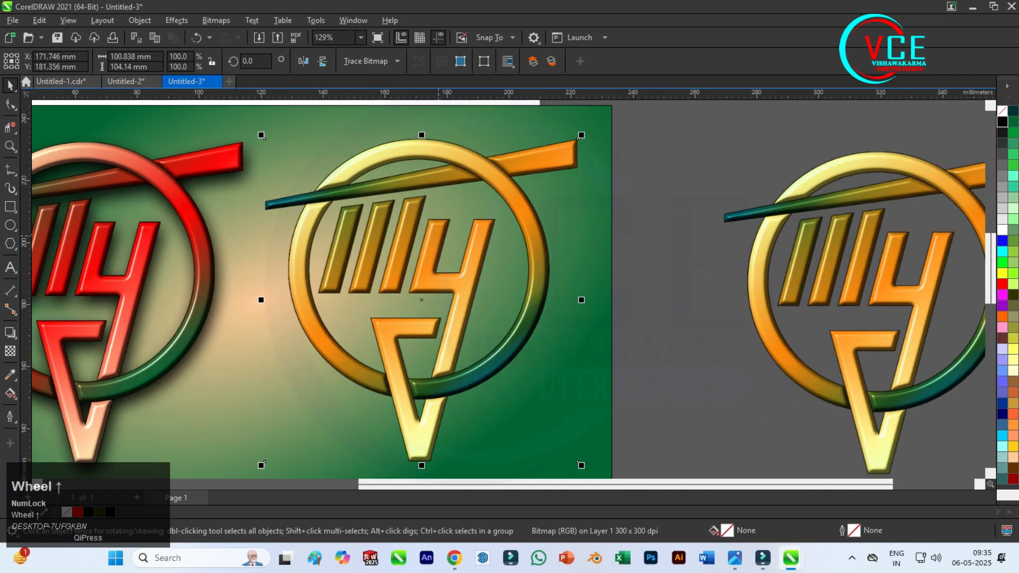
left_click(176, 21)
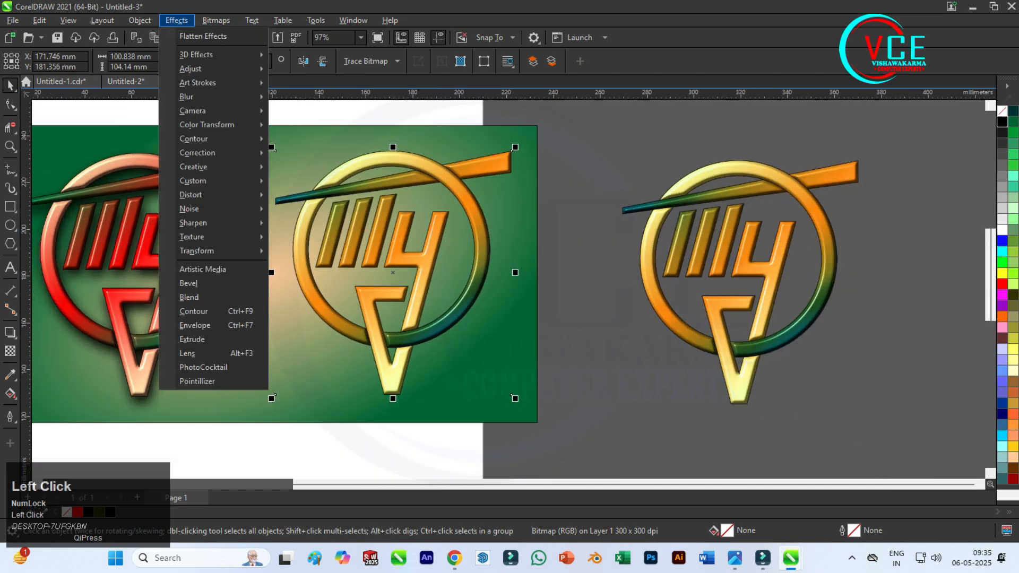
mouse_move(212, 97)
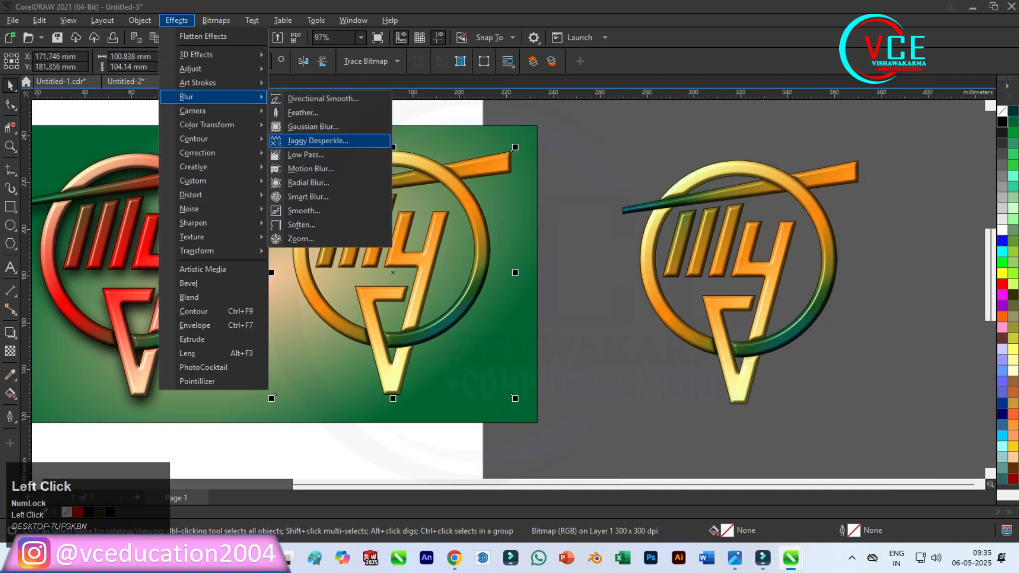
left_click(313, 126)
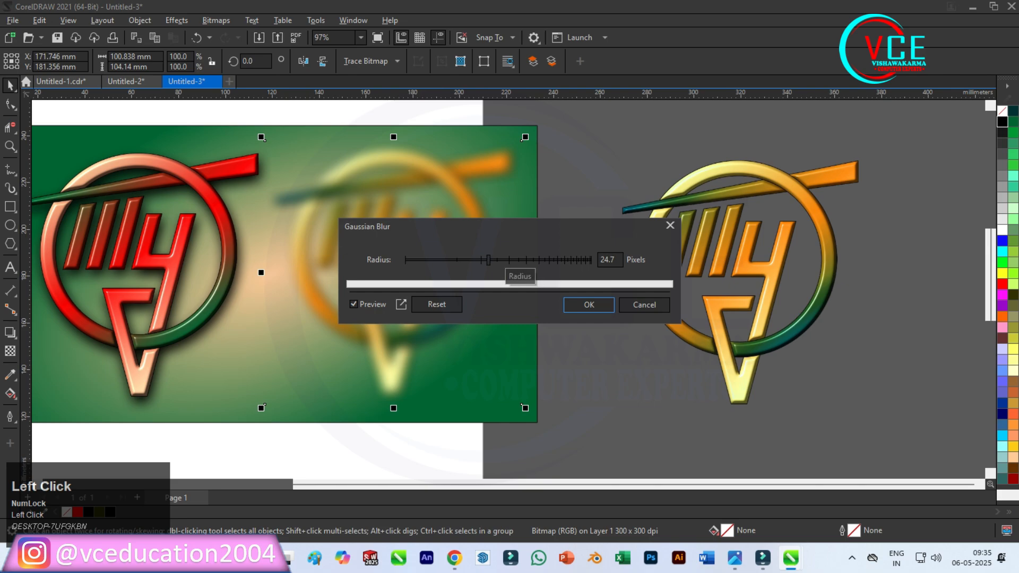
left_click(589, 304)
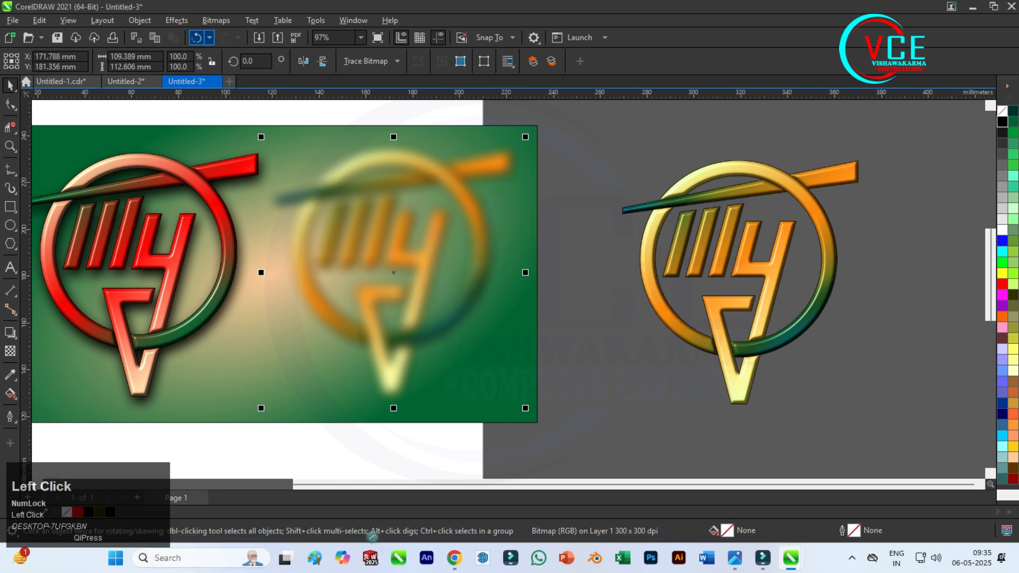
Turn the blurred emblem into a black shadow by reducing its lightness to the minimum with Hue/Saturation/Lightness.
left_click(177, 20)
mouse_move(212, 69)
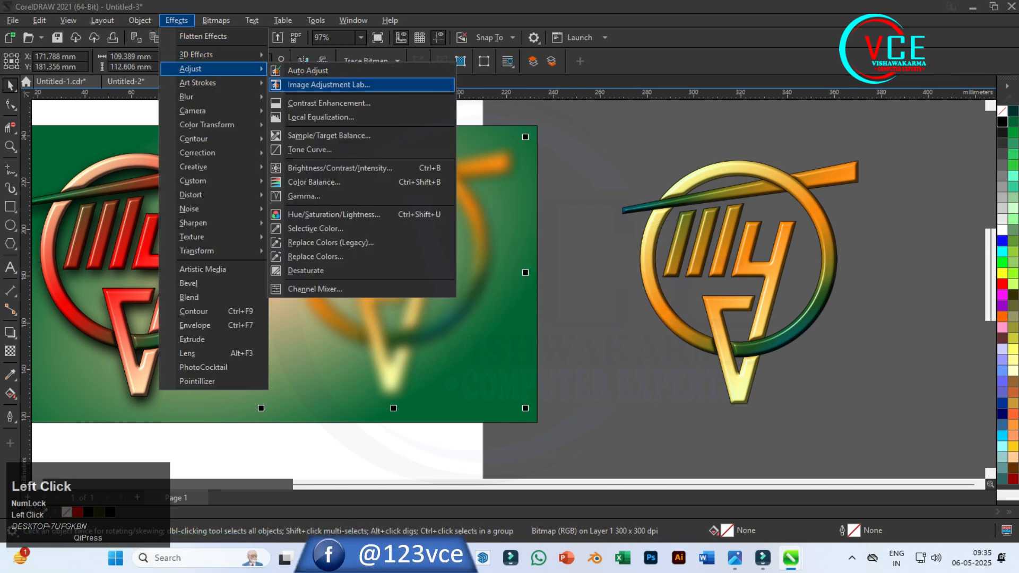
left_click(333, 214)
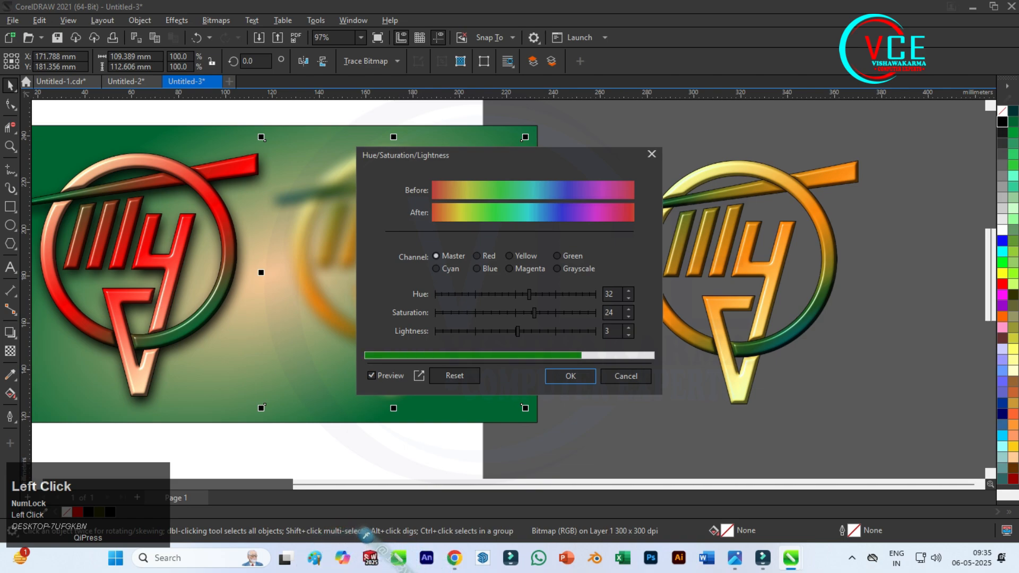
left_click_drag(404, 154, 584, 125)
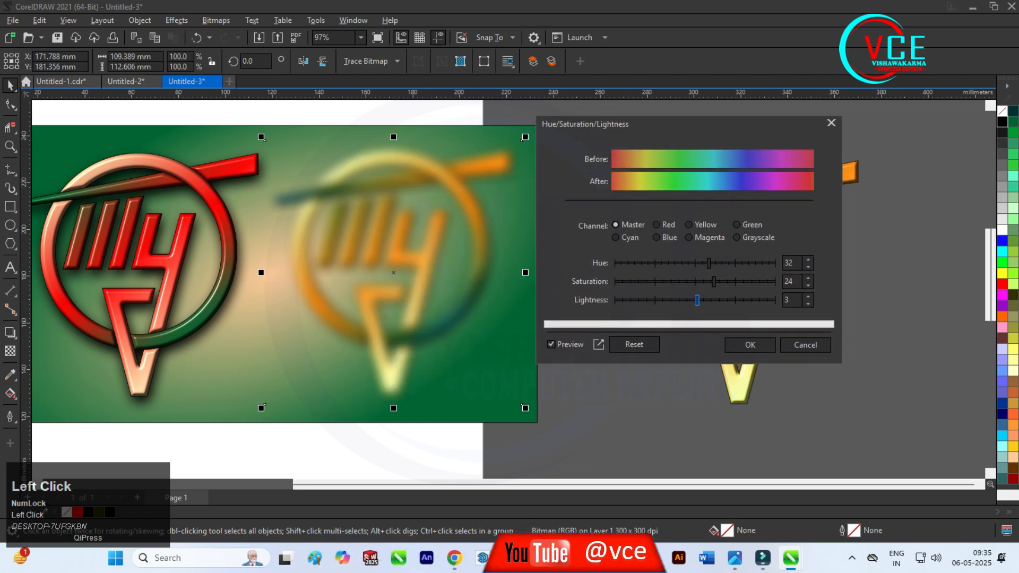
left_click_drag(697, 300, 614, 300)
left_click(750, 345)
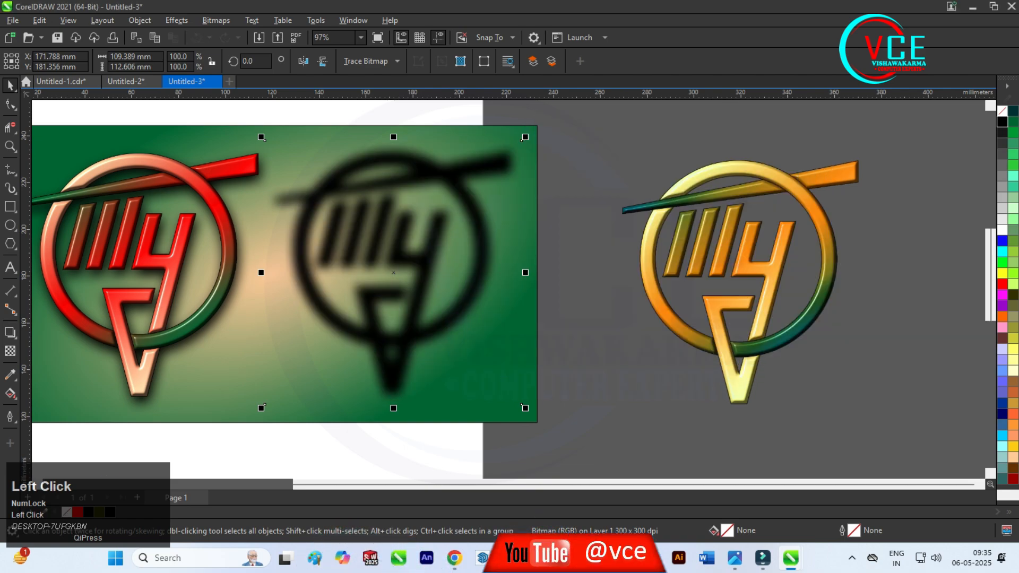
Move the sharp orange emblem copy onto the blurred shadow, slightly above it, and nudge it about 0.6 mm left and 0.4 mm down.
left_click_drag(733, 201, 400, 171)
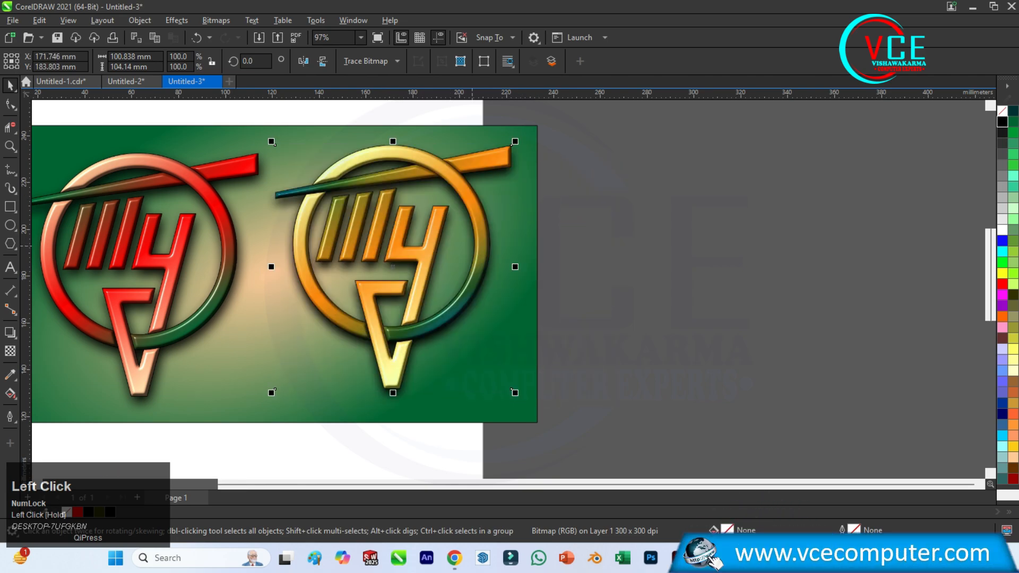
scroll(462, 244, "down", 1)
scroll(460, 235, "up", 1)
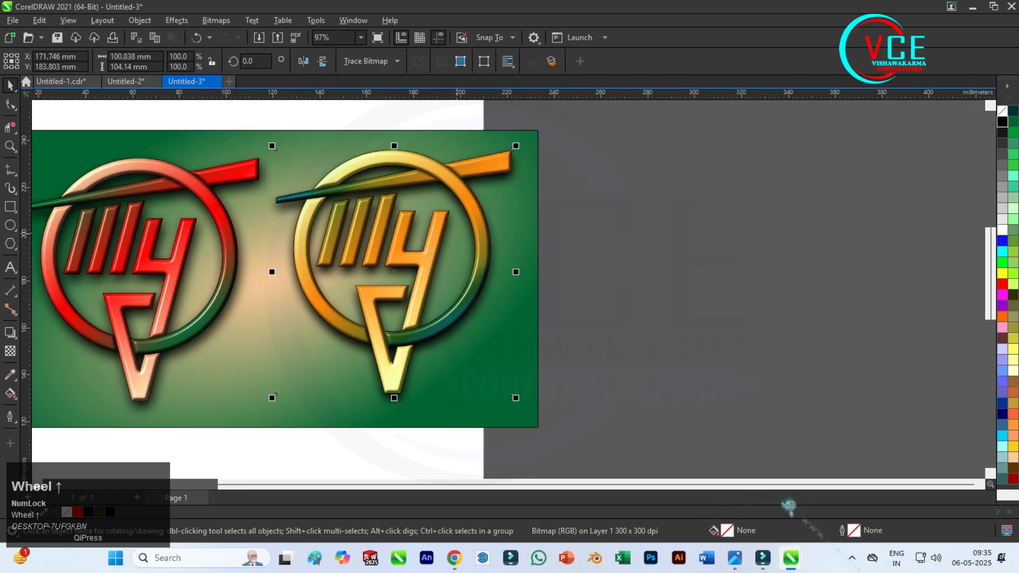
key("Left")
key("Left")
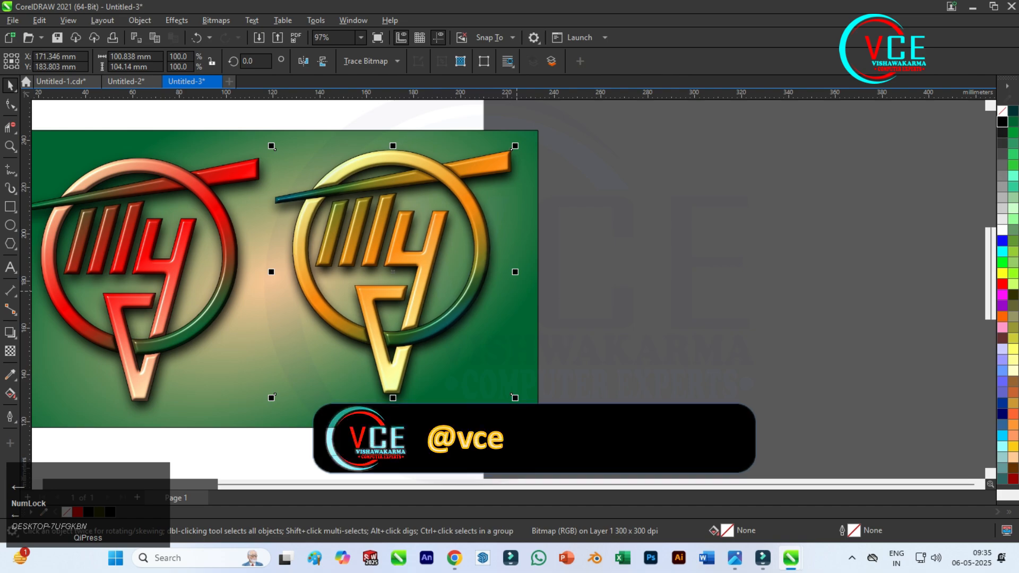
key("Down")
key("Down")
key("Down")
key("Down")
key("Down")
key("Down")
key("Down")
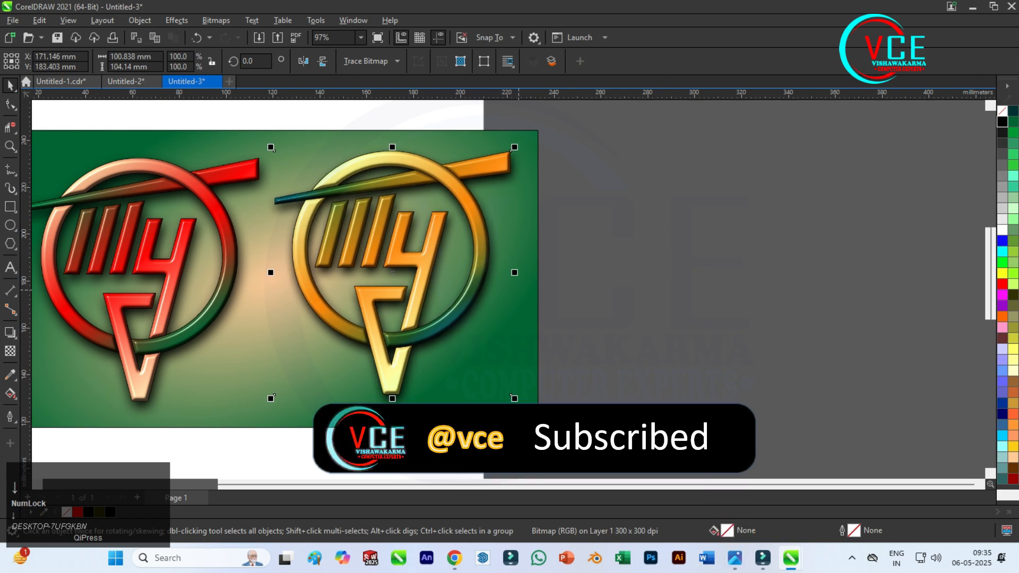